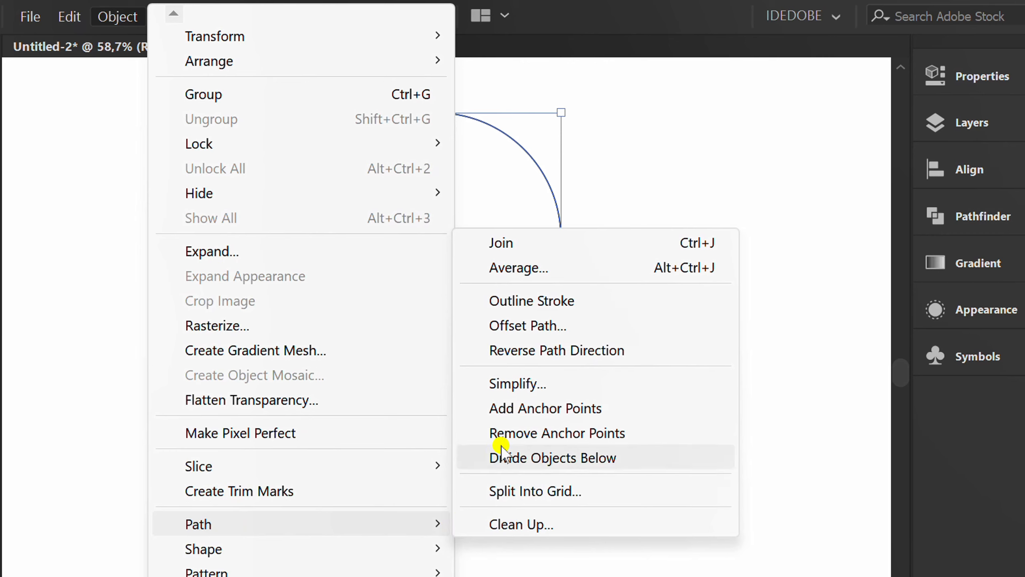
- Offset the rounded shape outward by 10 pt with Offset Path, previewing the result
left_click(564, 325)
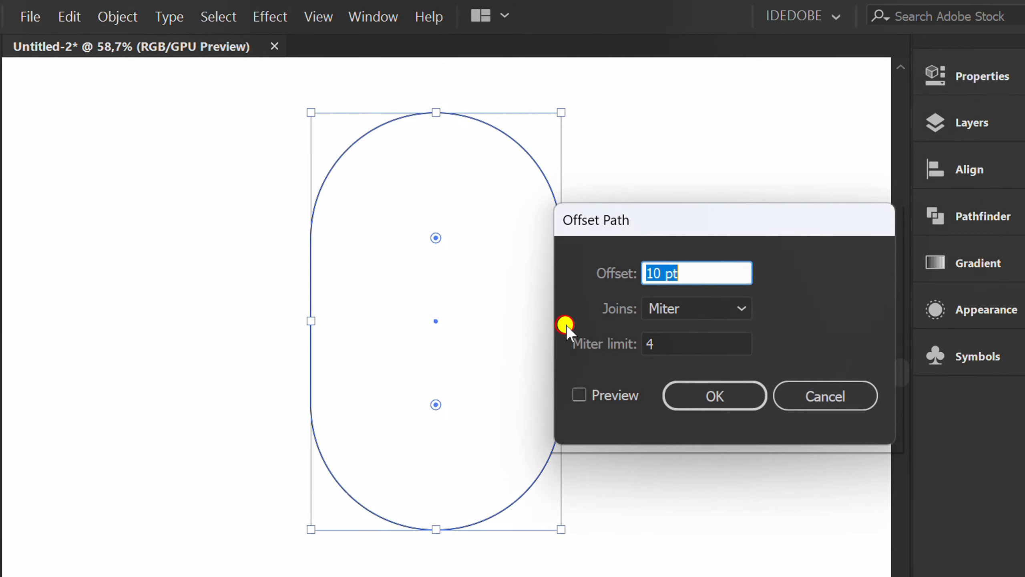
left_click(581, 395)
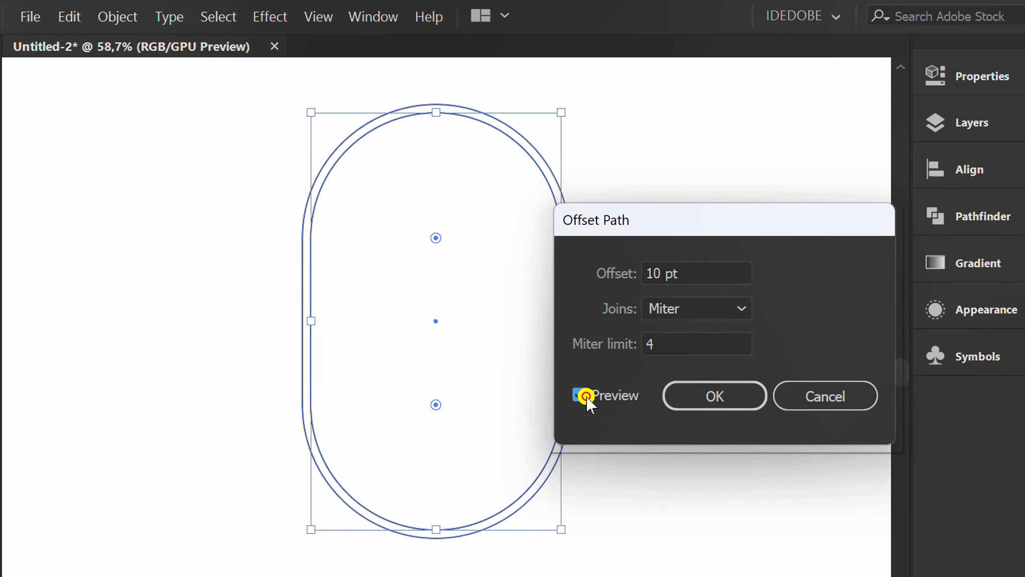
left_click(699, 271)
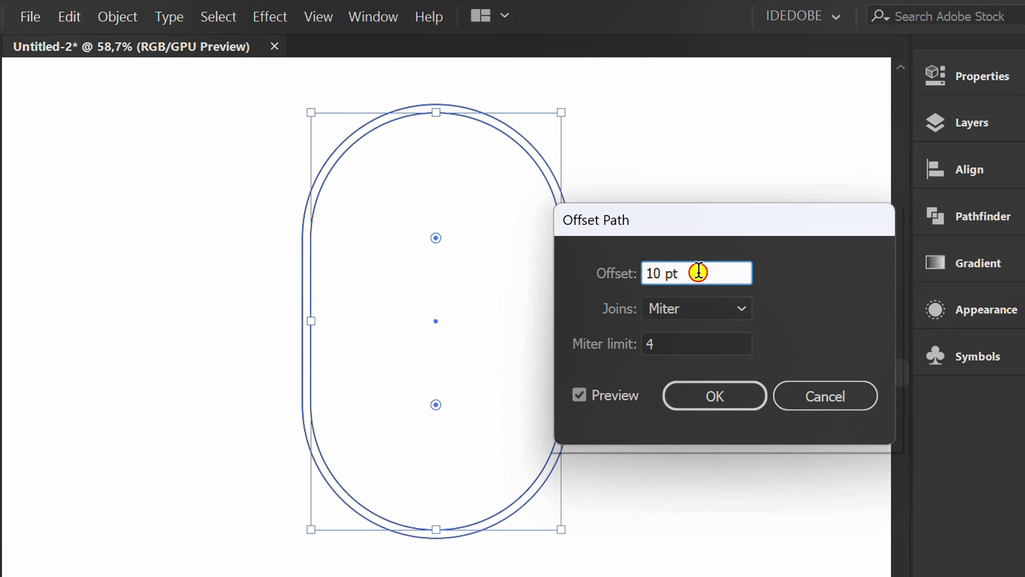
left_click(714, 396)
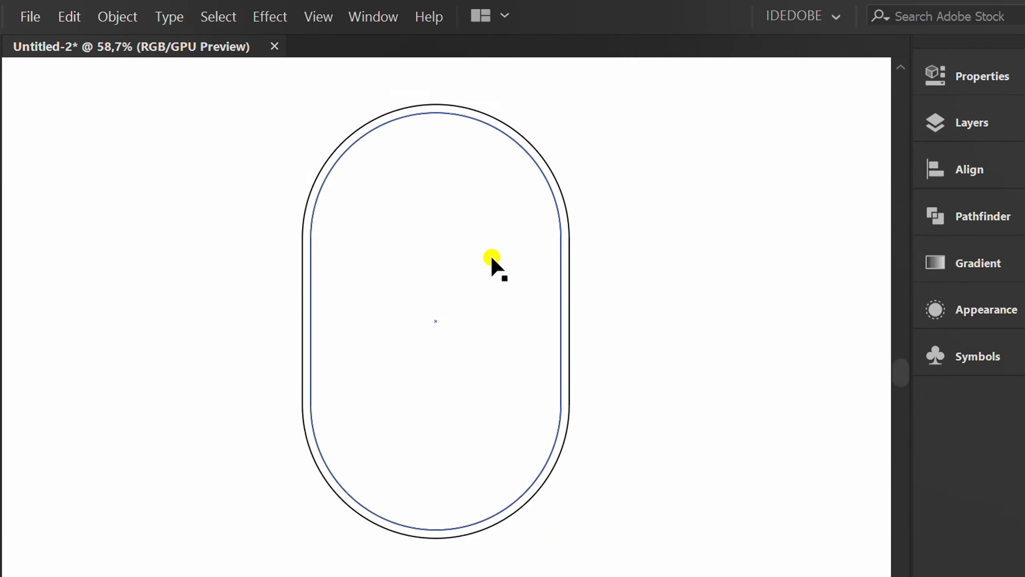
- Offset the original rounded shape inward with Offset Path set to -30 pt
left_click(492, 258)
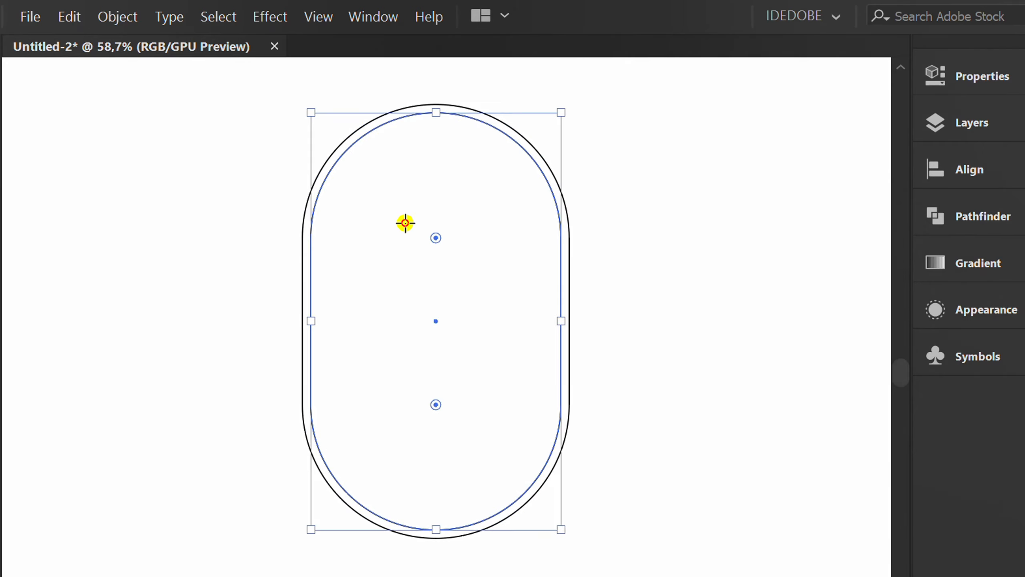
left_click(118, 17)
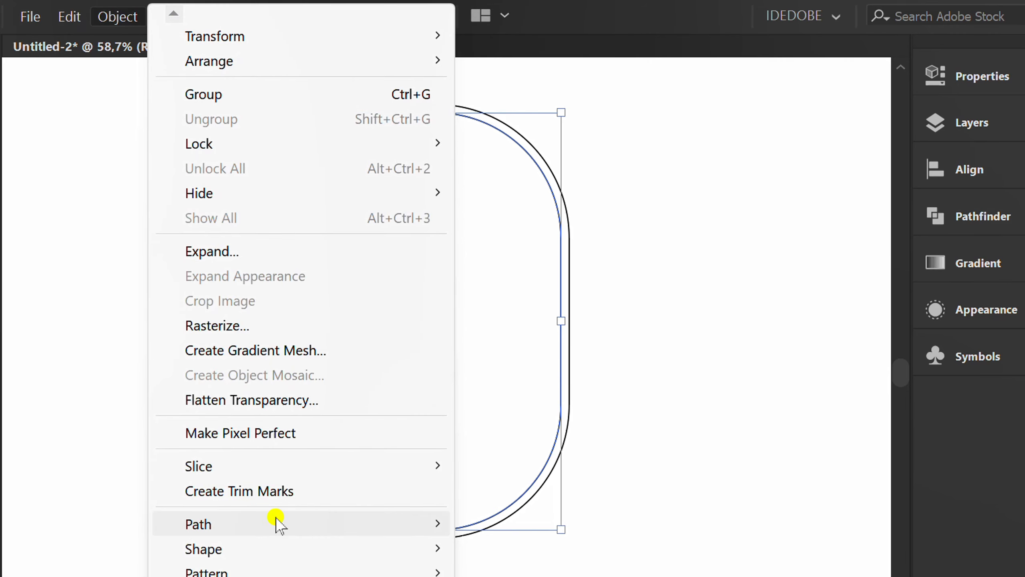
mouse_move(278, 523)
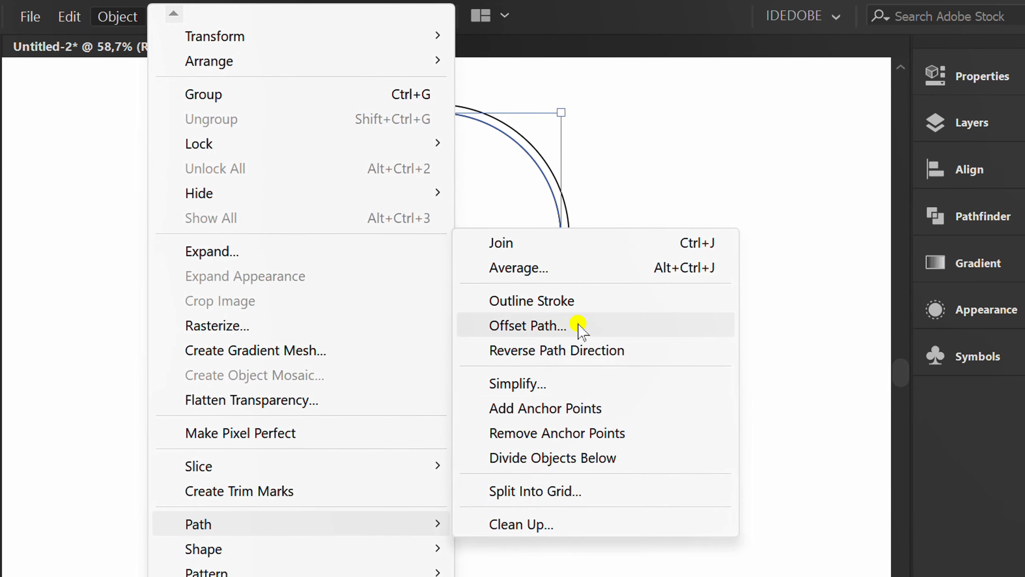
left_click(528, 326)
left_click(577, 394)
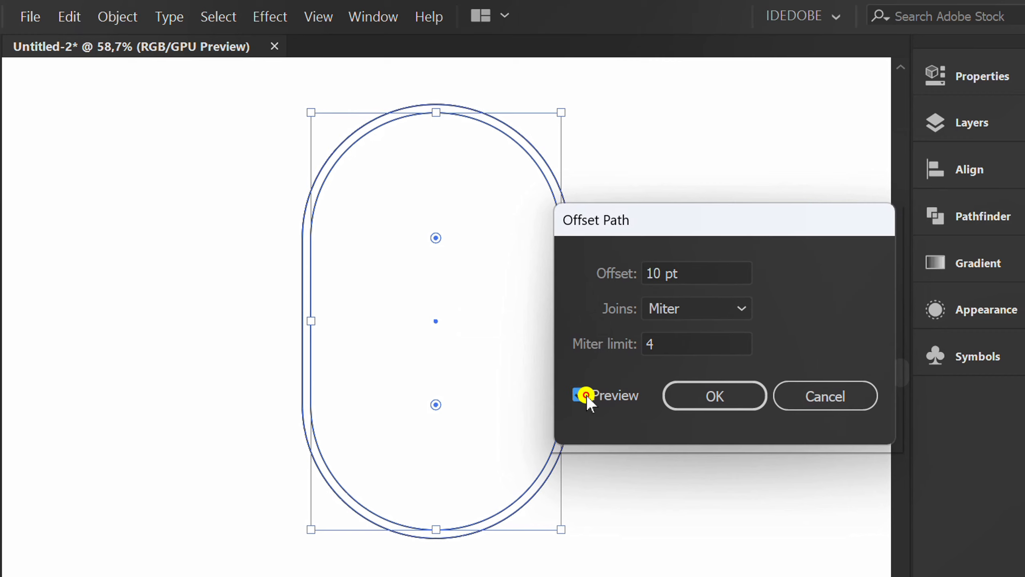
scroll(700, 273, "up", 4)
scroll(700, 273, "down", 20)
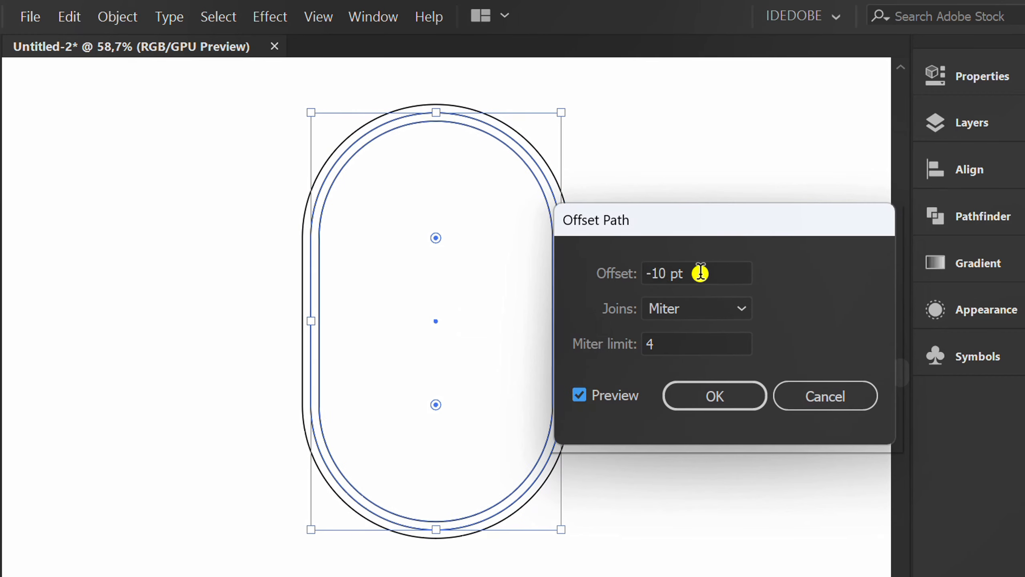
scroll(700, 273, "down", 10)
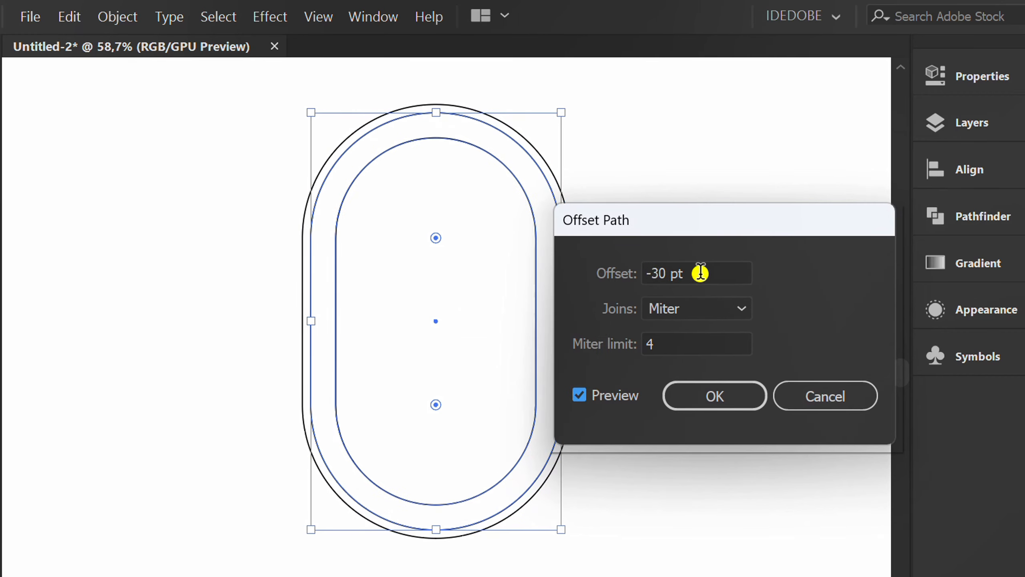
left_click(712, 396)
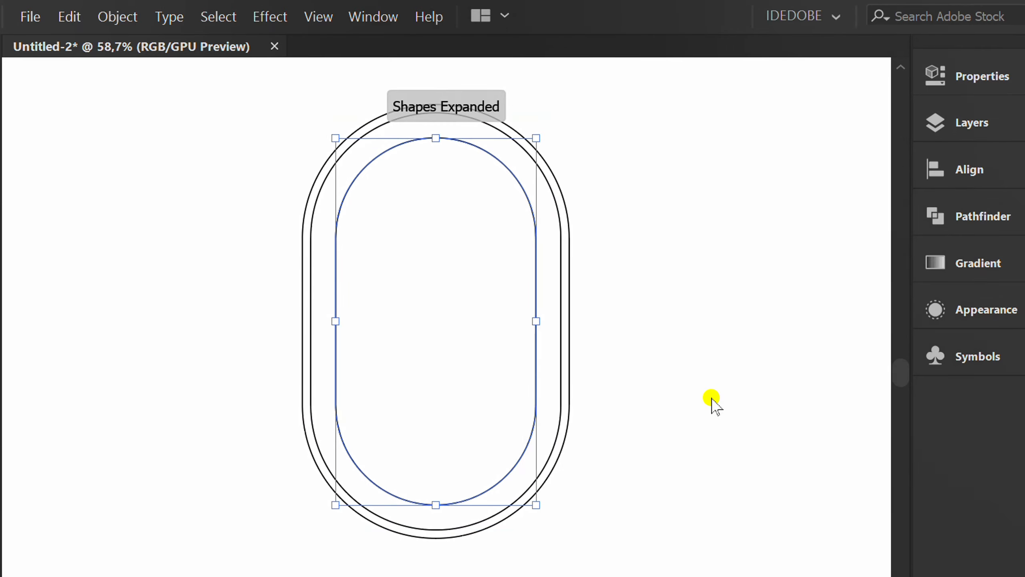
- Offset the new inner shape inward again by -30 pt with Offset Path
left_click(102, 18)
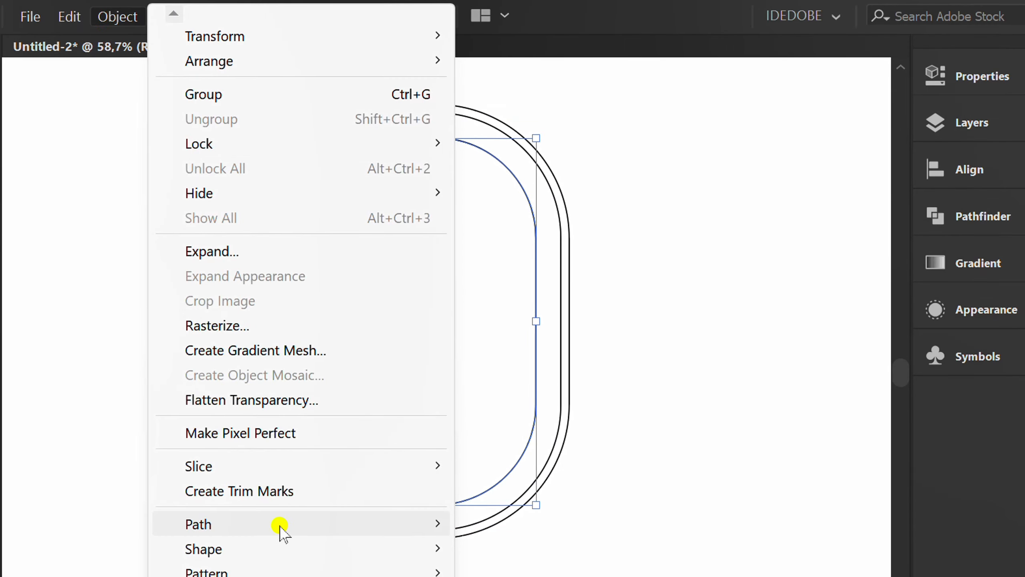
mouse_move(279, 526)
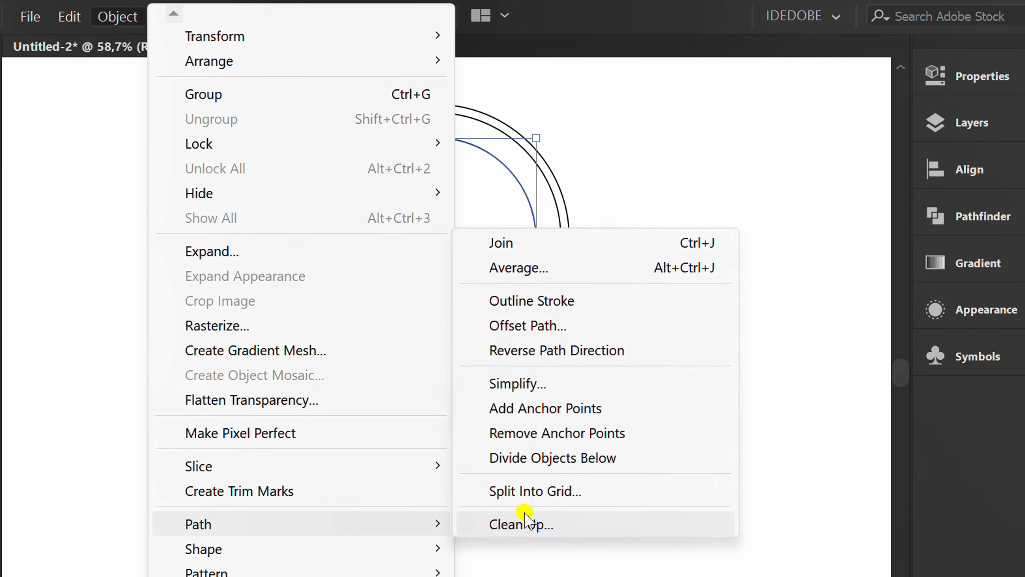
left_click(592, 325)
left_click(583, 397)
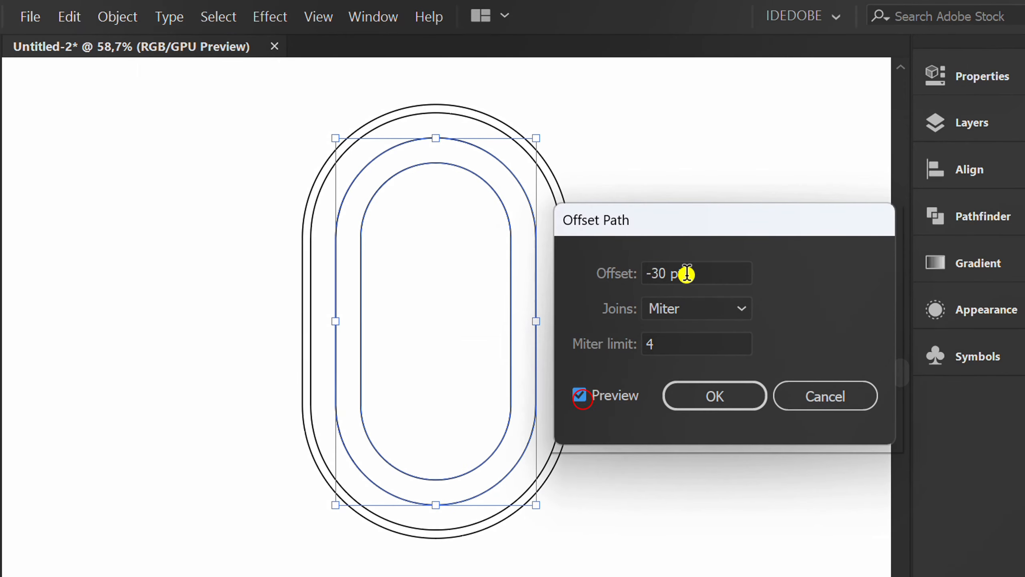
left_click_drag(722, 226, 804, 239)
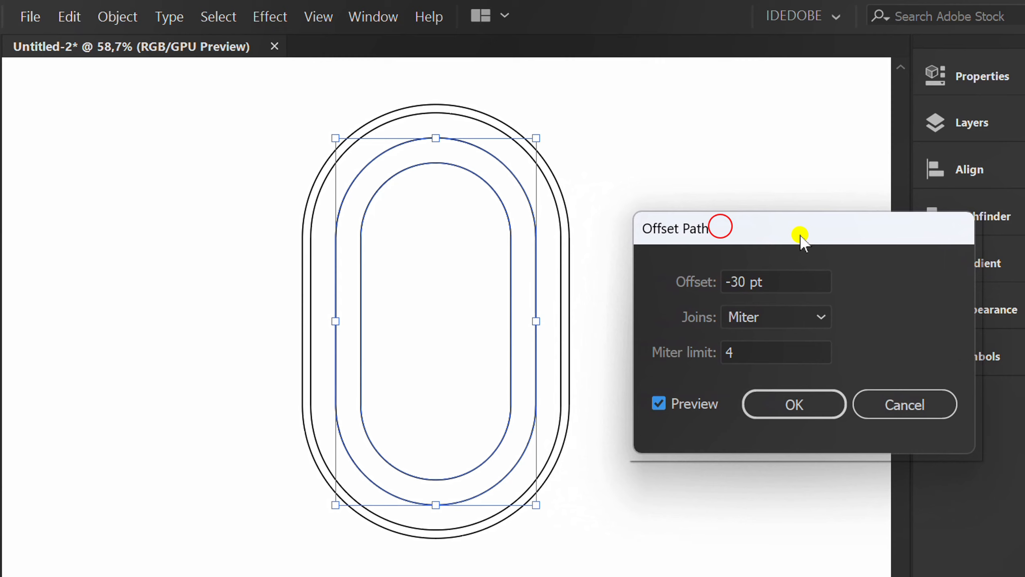
left_click(783, 283)
left_click(788, 406)
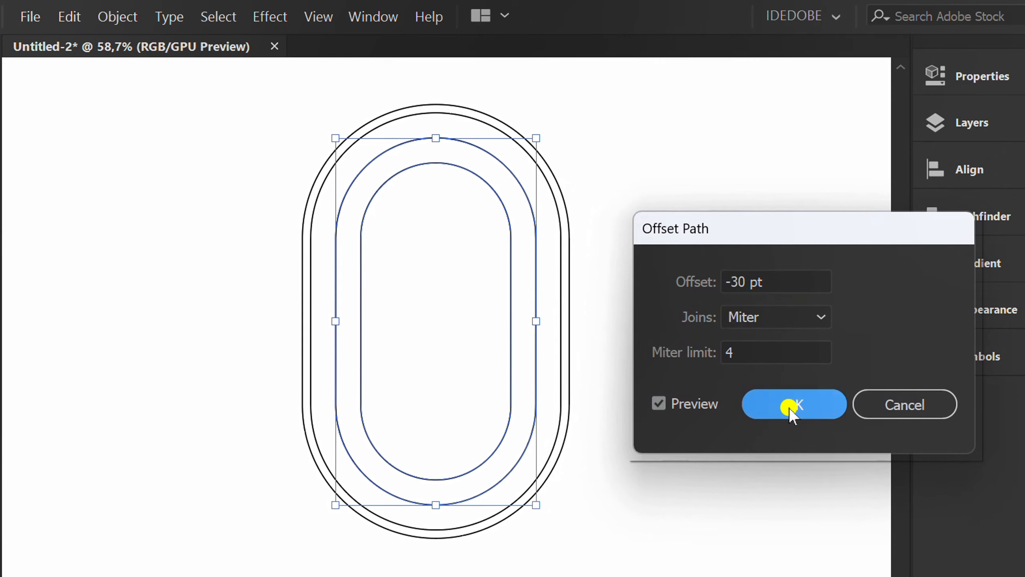
- Place text on the first inward offset ring with the Type on a Path Tool
left_click(745, 299)
key("space")
left_click_drag(745, 299, 570, 318)
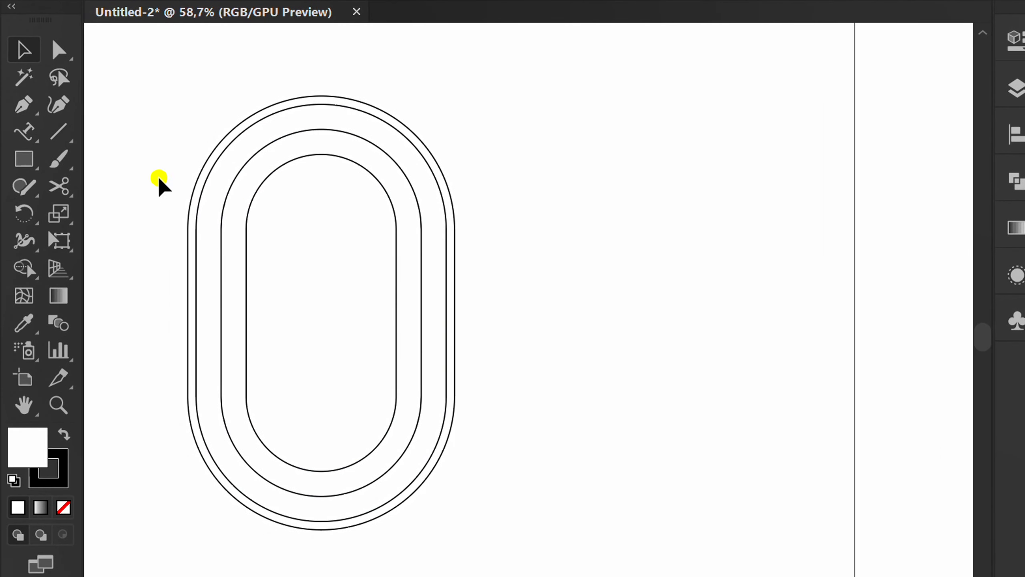
left_click(19, 131)
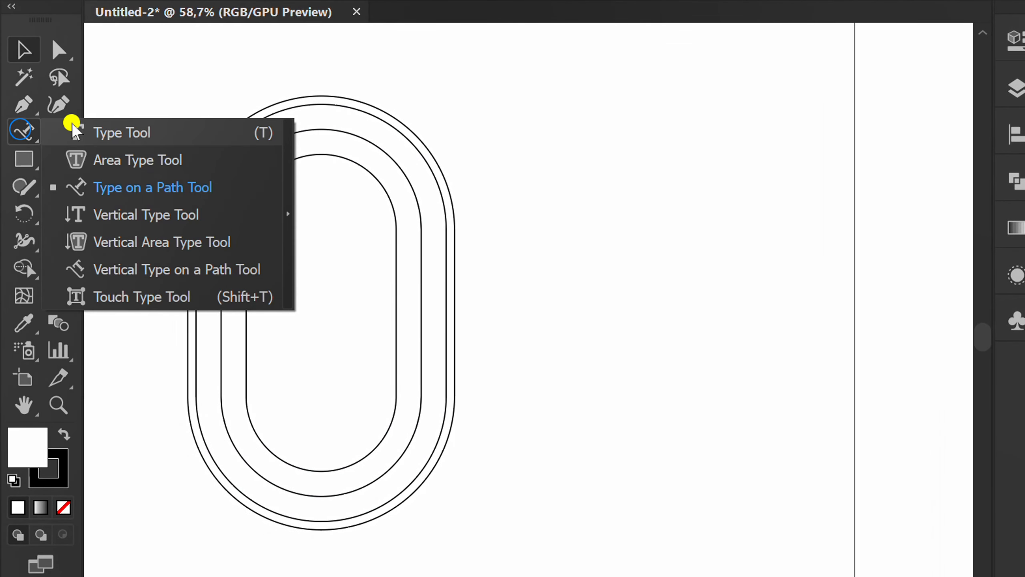
left_click(145, 188)
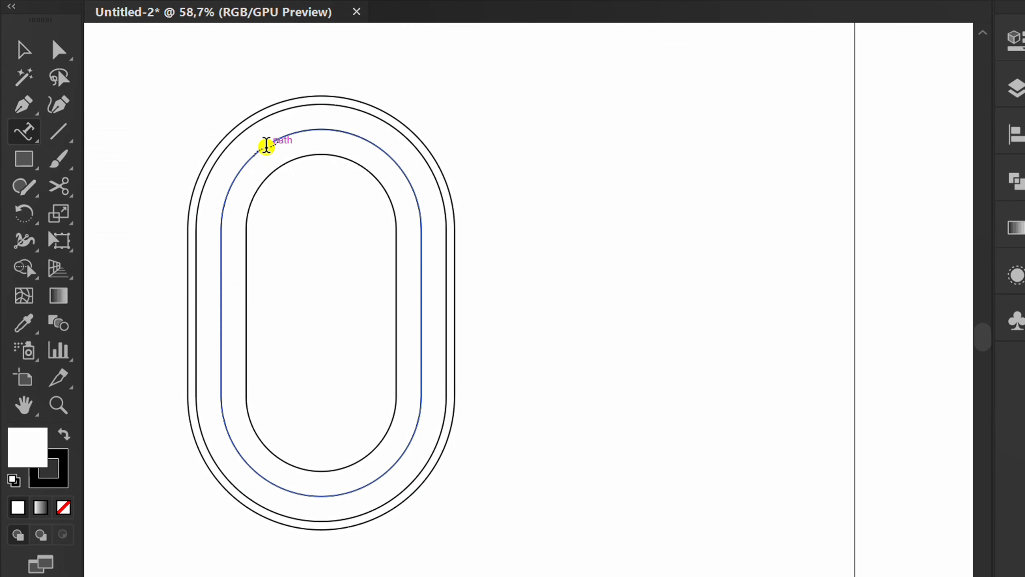
left_click(266, 146)
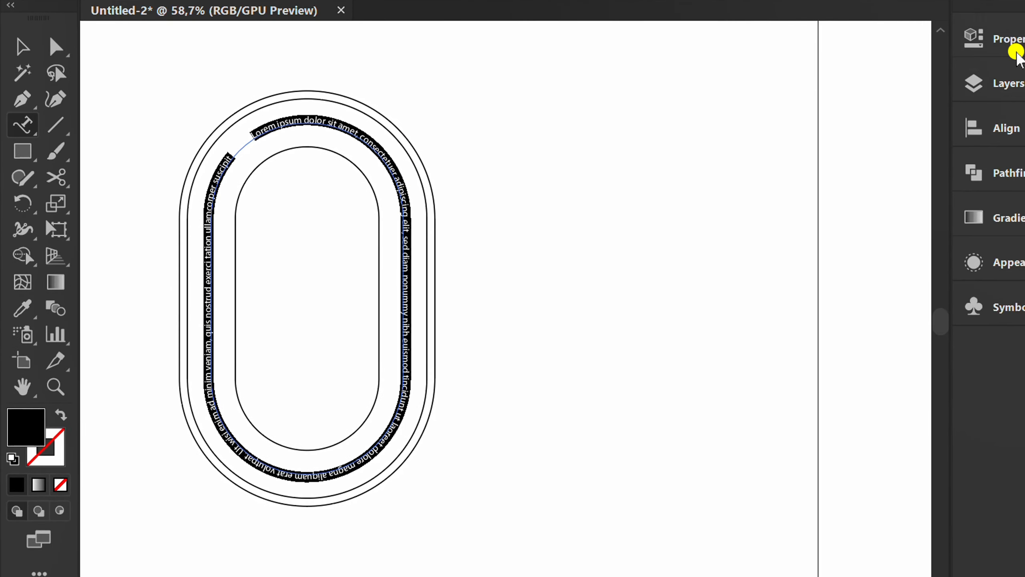
- Set the path text's font to Montserrat SemiBold in the Properties panel
left_click(1015, 37)
left_click(781, 416)
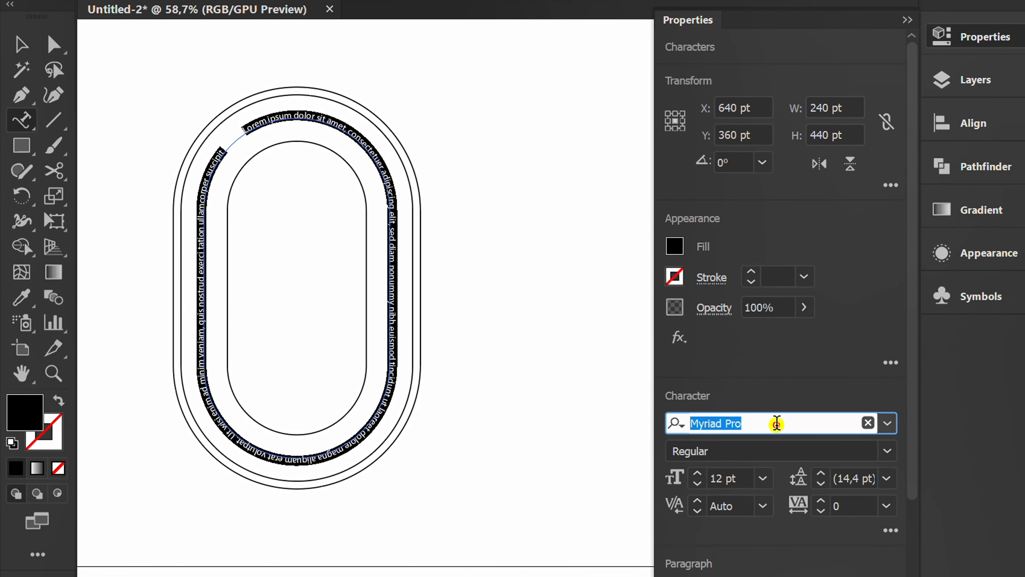
type("MON")
scroll(787, 529, "down", 2)
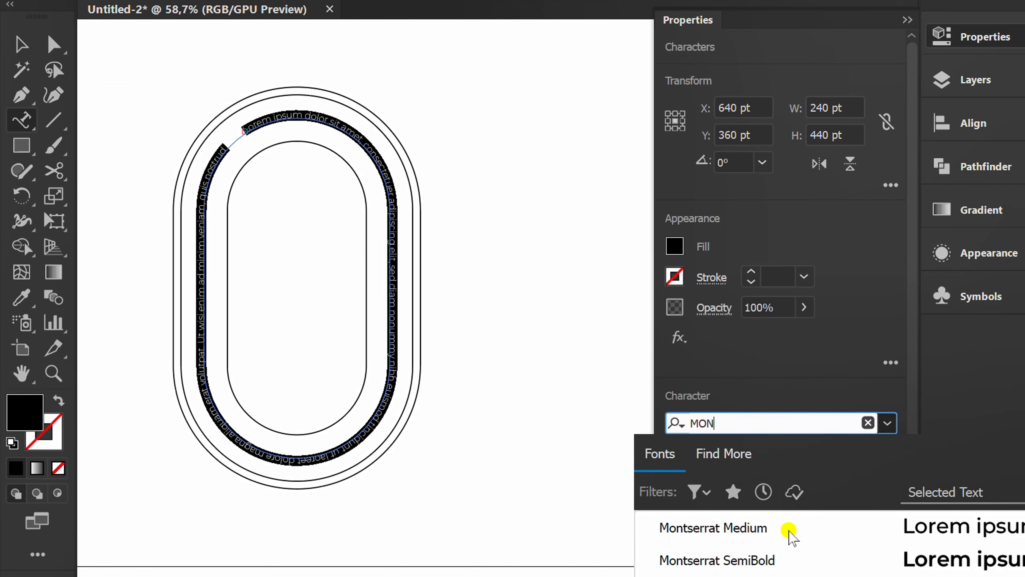
scroll(787, 529, "down", 1)
scroll(787, 529, "up", 1)
left_click(762, 561)
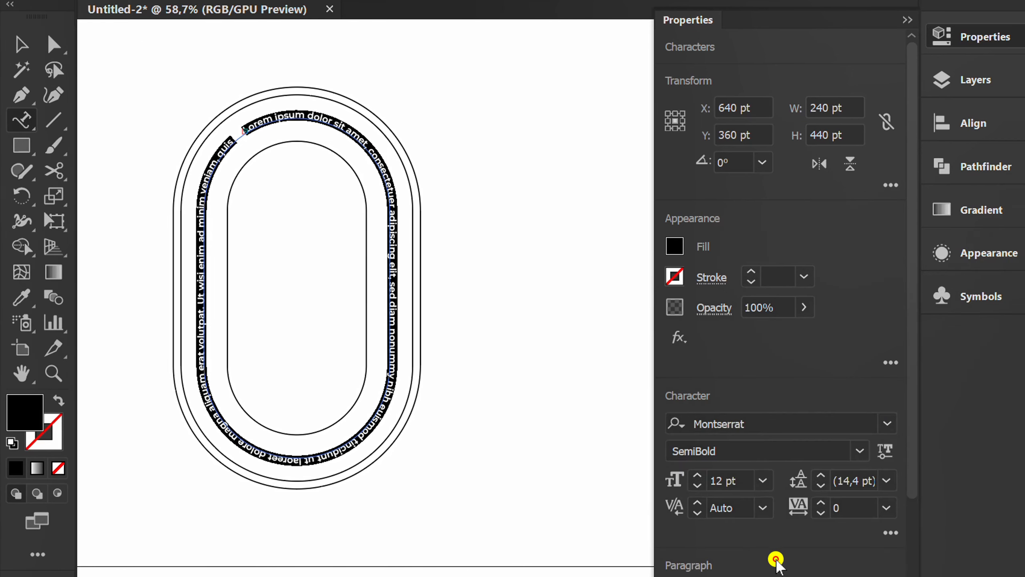
- Set the path text's font size to 35 pt and collapse the Properties panel
left_click(741, 478)
type("35")
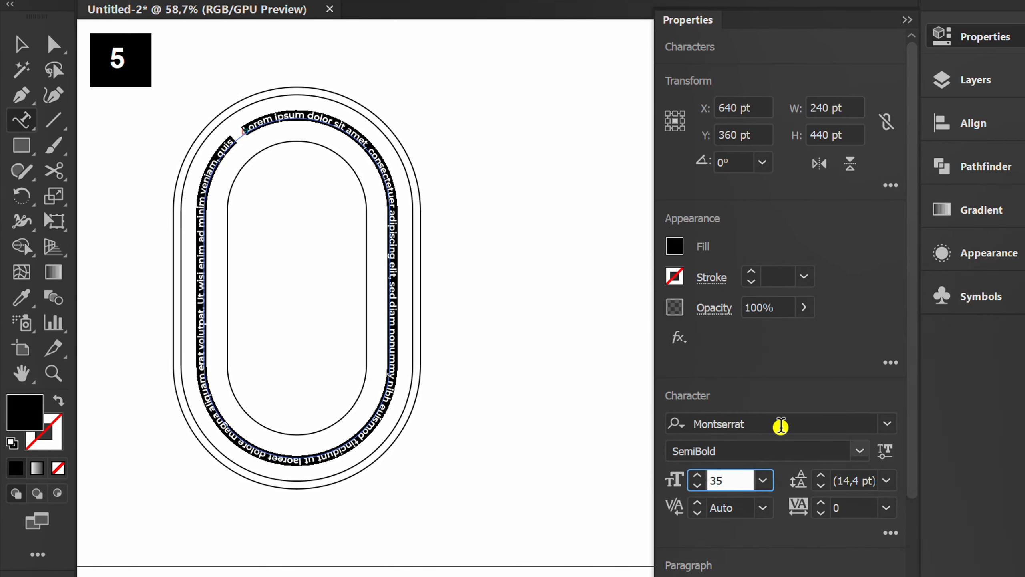
key("Return")
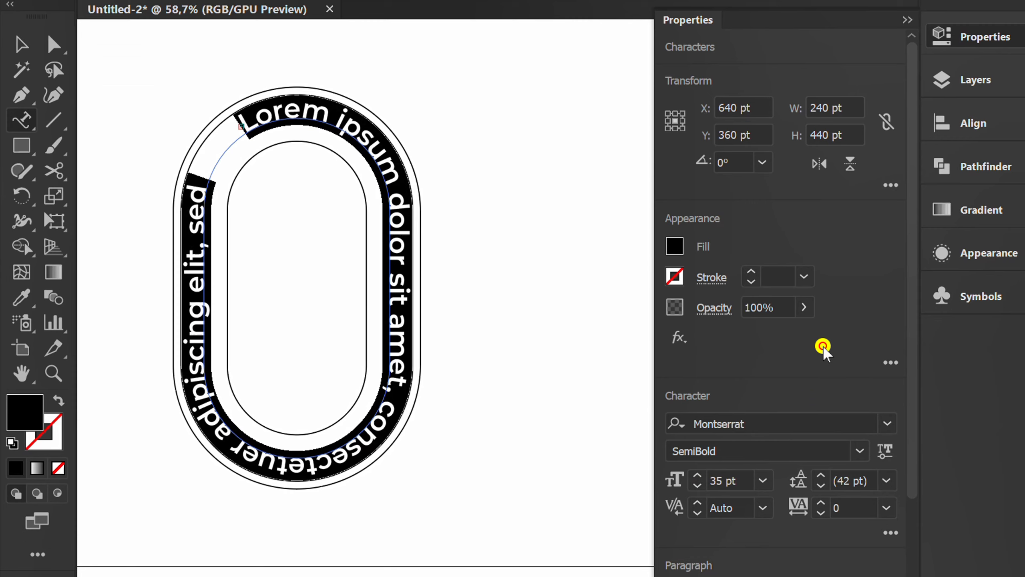
left_click(906, 20)
- Replace the placeholder path text with SAVE THE EARTH and leave text editing
type("SAVE THE EA")
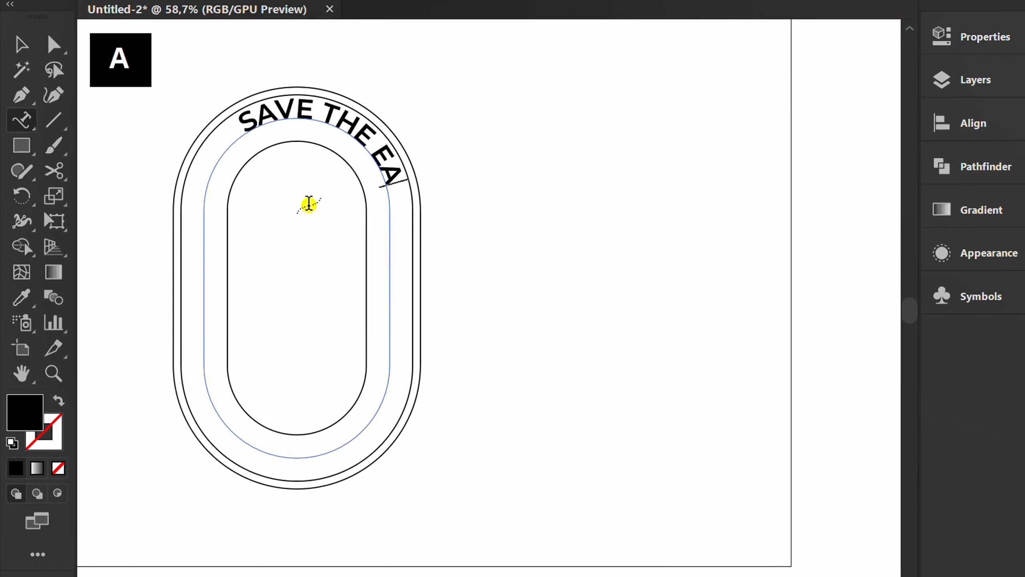
key("BackSpace")
type("RTH")
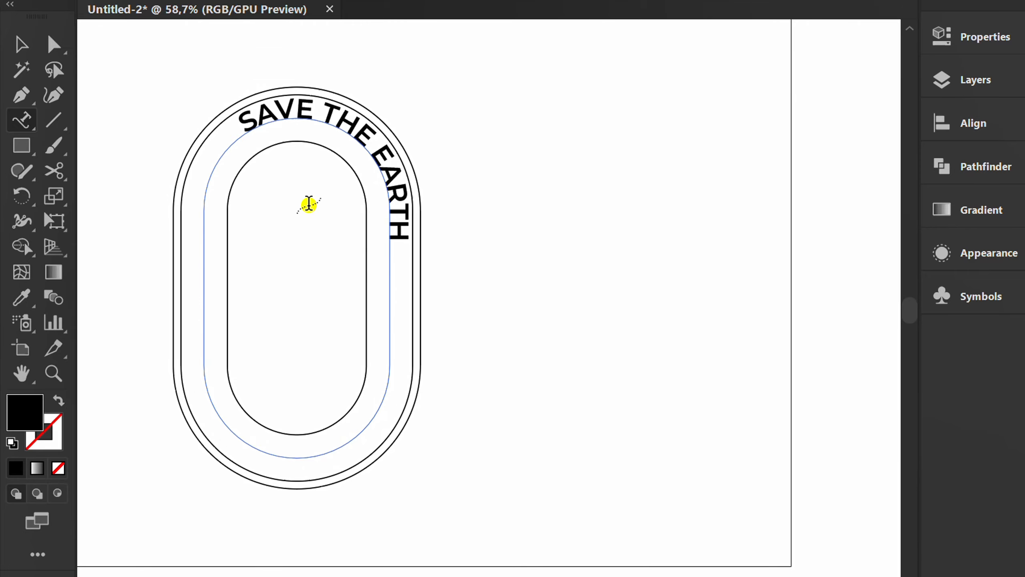
key("Escape")
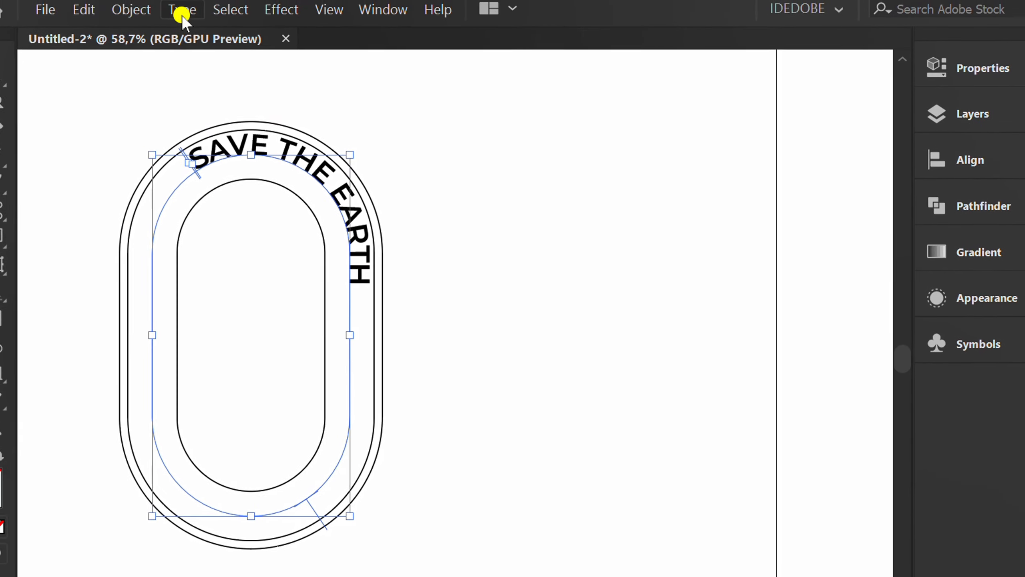
- Set the path text's Align to Path option to Center in Type on a Path Options
left_click(181, 15)
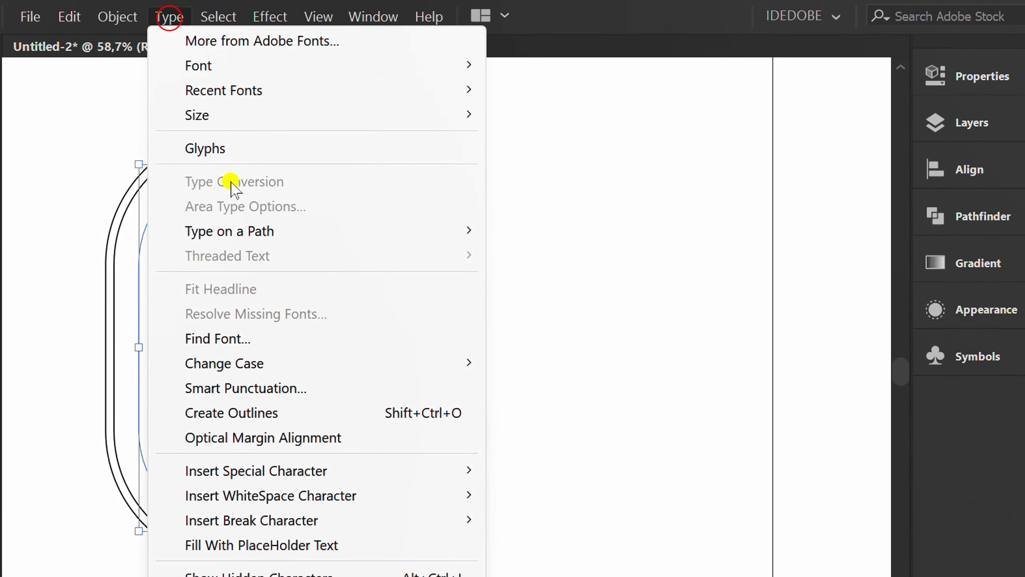
mouse_move(381, 222)
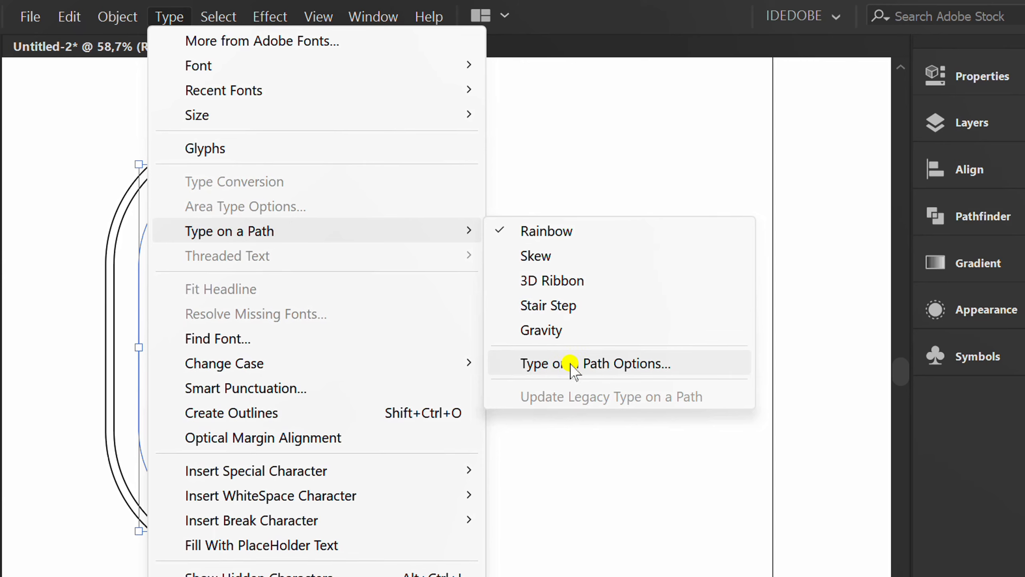
left_click(609, 365)
left_click_drag(245, 279, 607, 236)
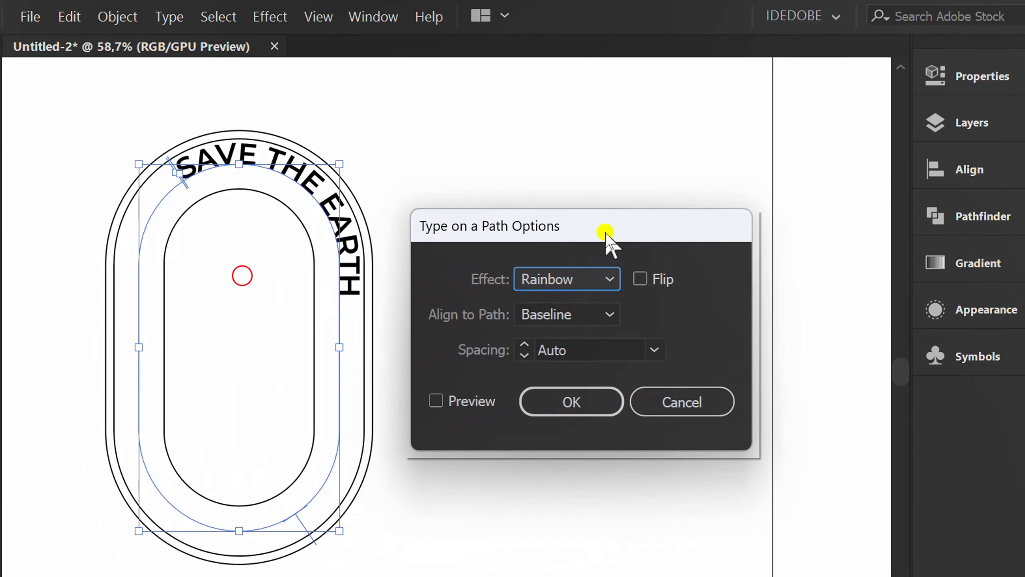
left_click(438, 402)
left_click(575, 315)
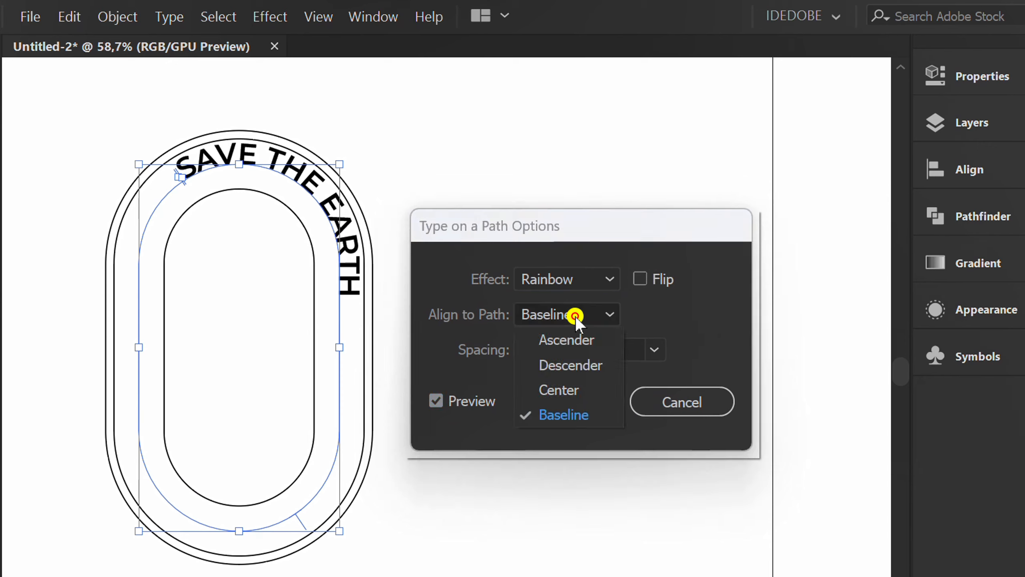
left_click(565, 390)
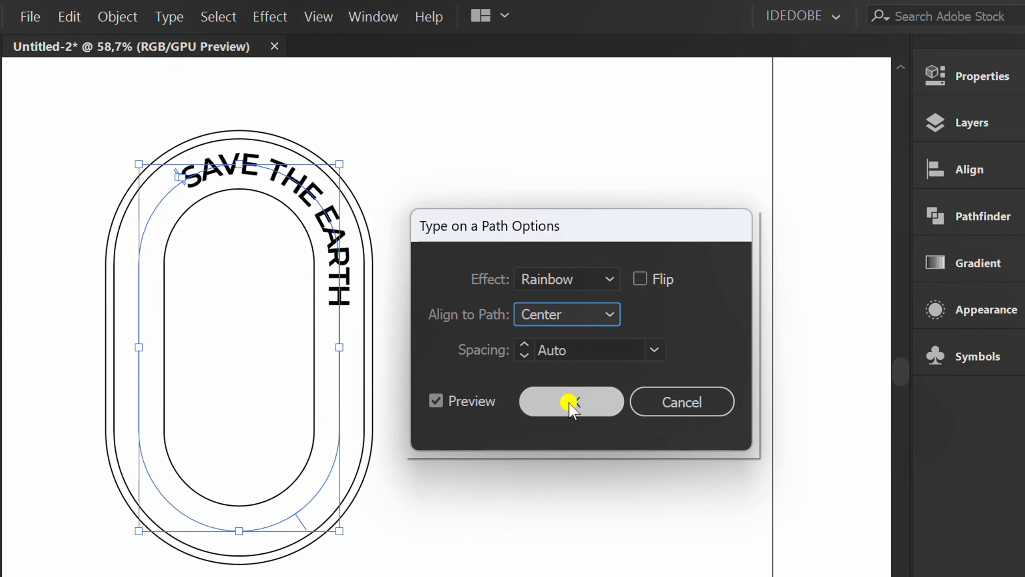
left_click(568, 401)
- Move the path text's start bracket back along the ring toward the upper left
scroll(116, 178, "up", 5)
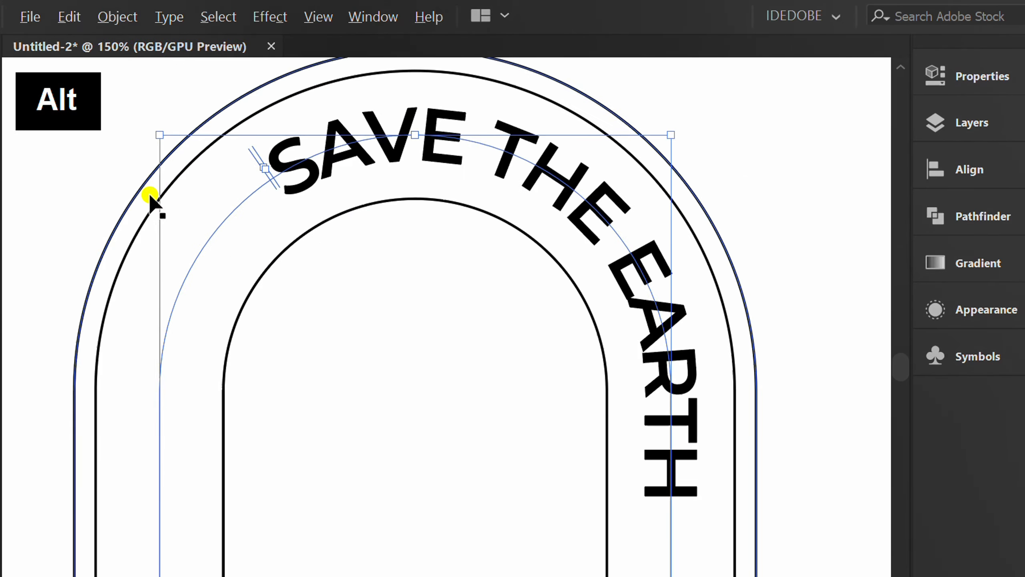
left_click_drag(269, 183, 231, 210)
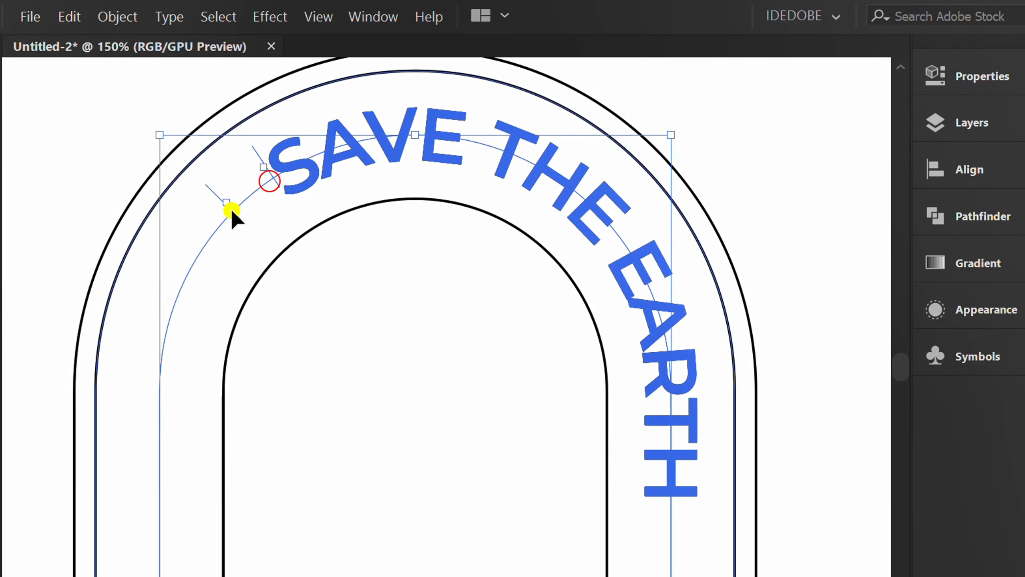
- Slide the path text's start bracket along the ring so SAVE THE EARTH is centered across the top arch
left_click_drag(163, 454, 197, 347)
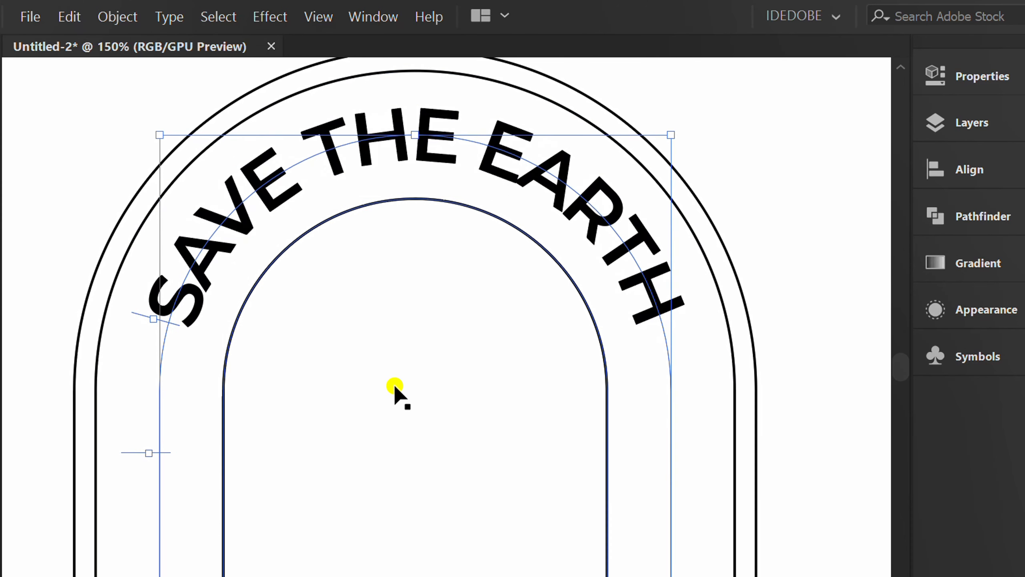
key("ctrl+minus")
key("ctrl+minus")
key("ctrl+minus")
key("v")
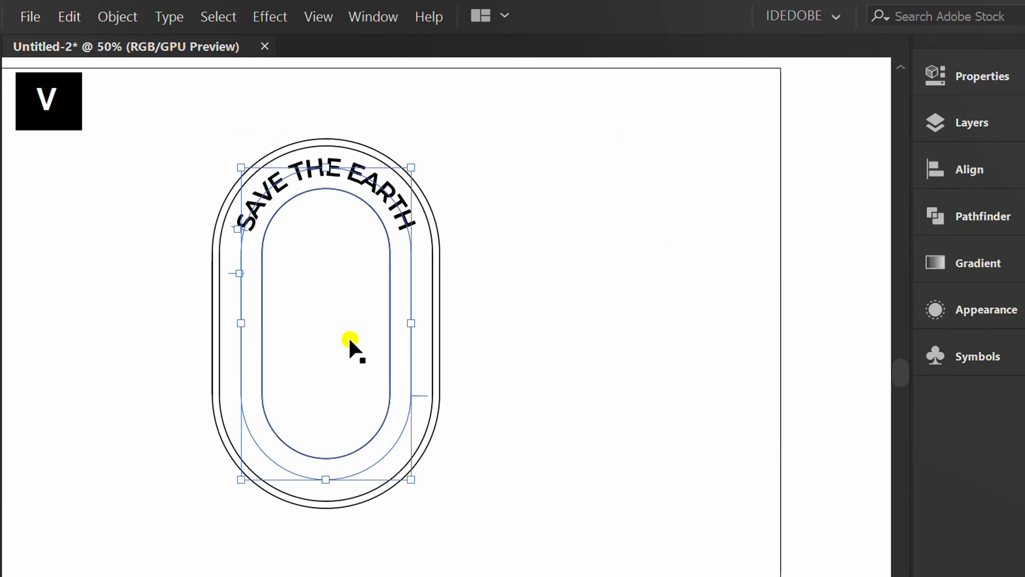
- Copy the path text, paste it in front, and move the copy horizontally to the right of the badge
key("ctrl+c")
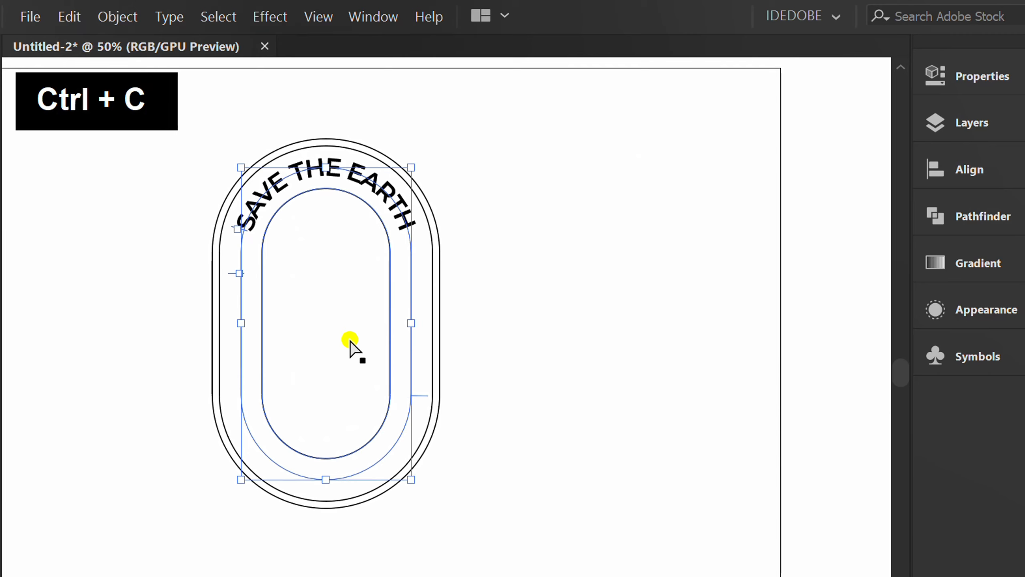
key("ctrl+f")
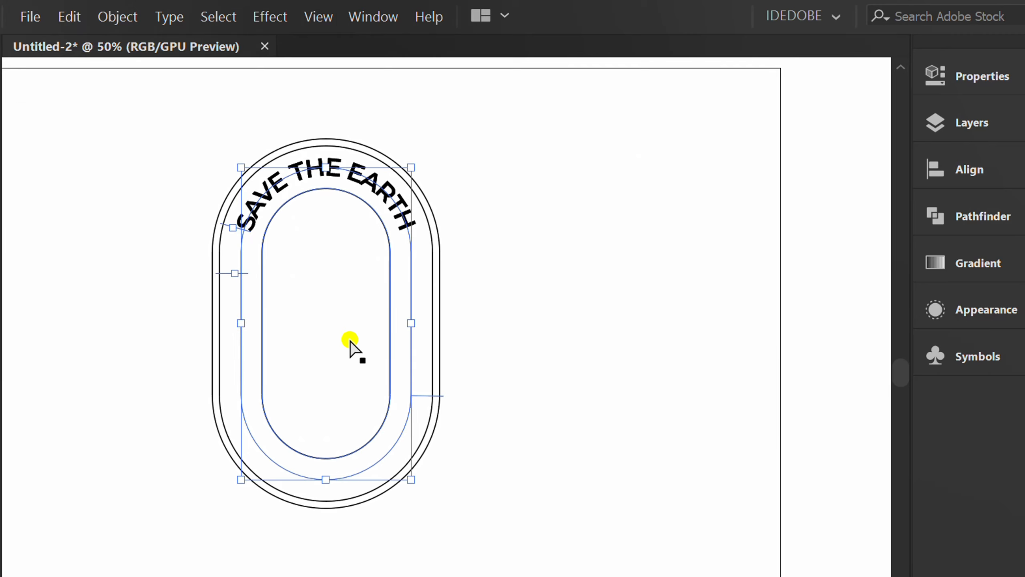
left_click_drag(241, 355, 578, 361)
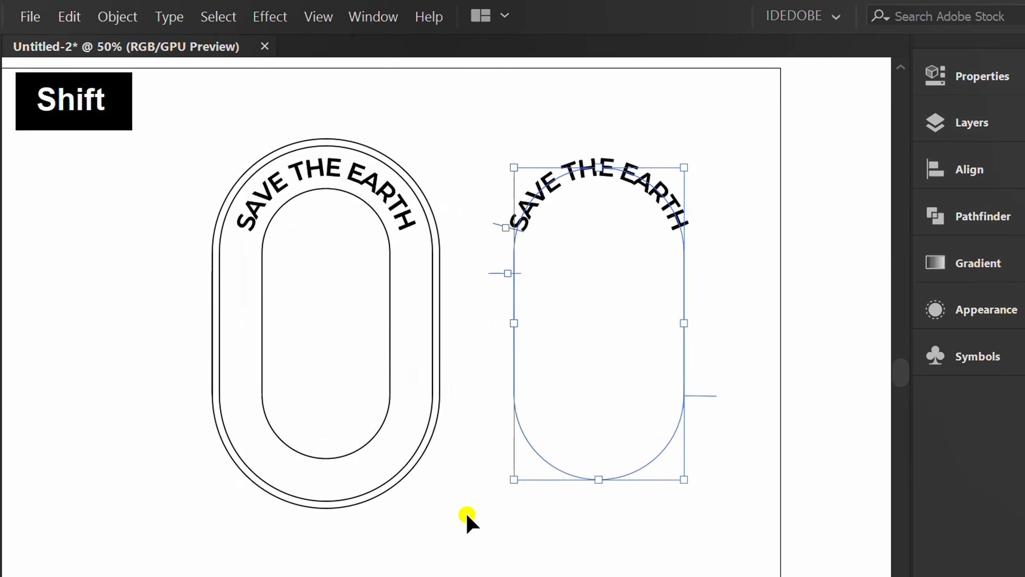
- Flip the copied path text with Preview enabled in Type on a Path Options
left_click(467, 515)
key("space")
left_click_drag(756, 379, 615, 394)
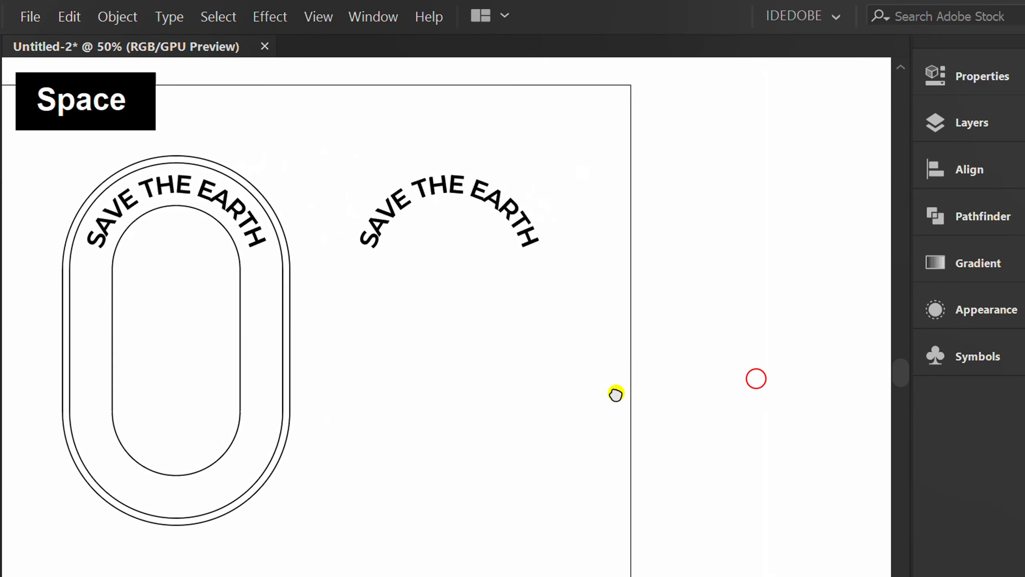
left_click_drag(562, 147, 471, 306)
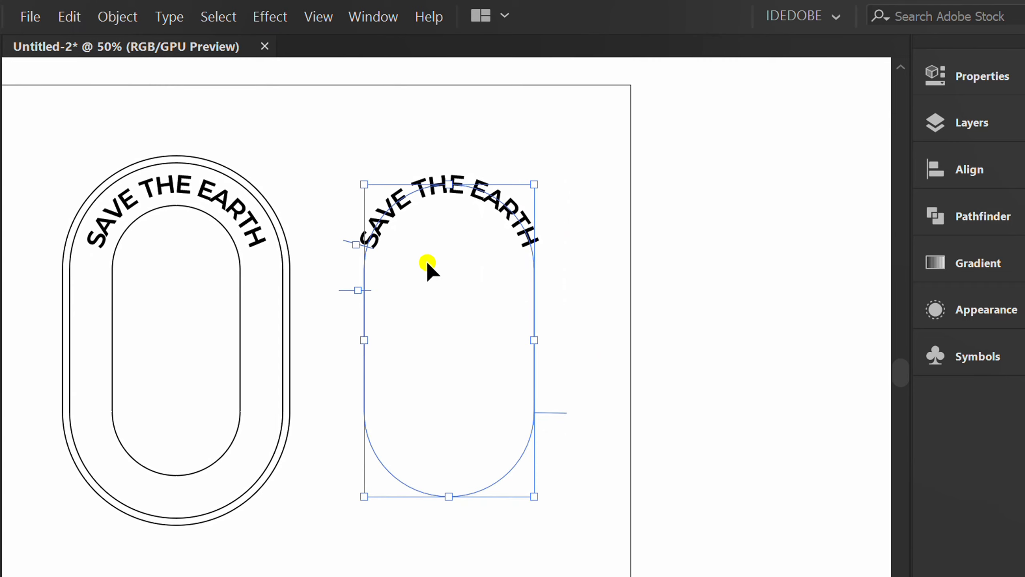
left_click(181, 17)
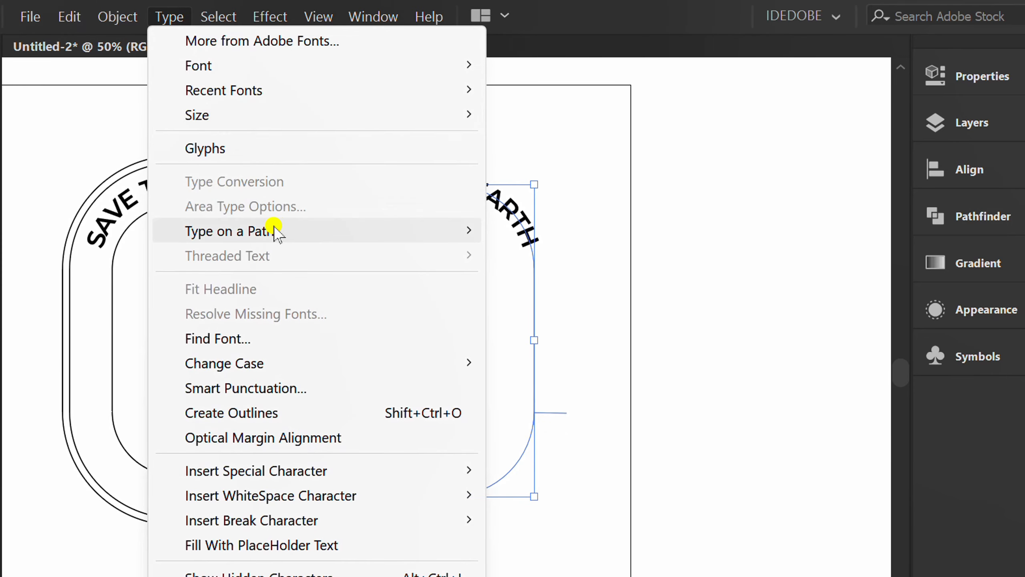
mouse_move(419, 231)
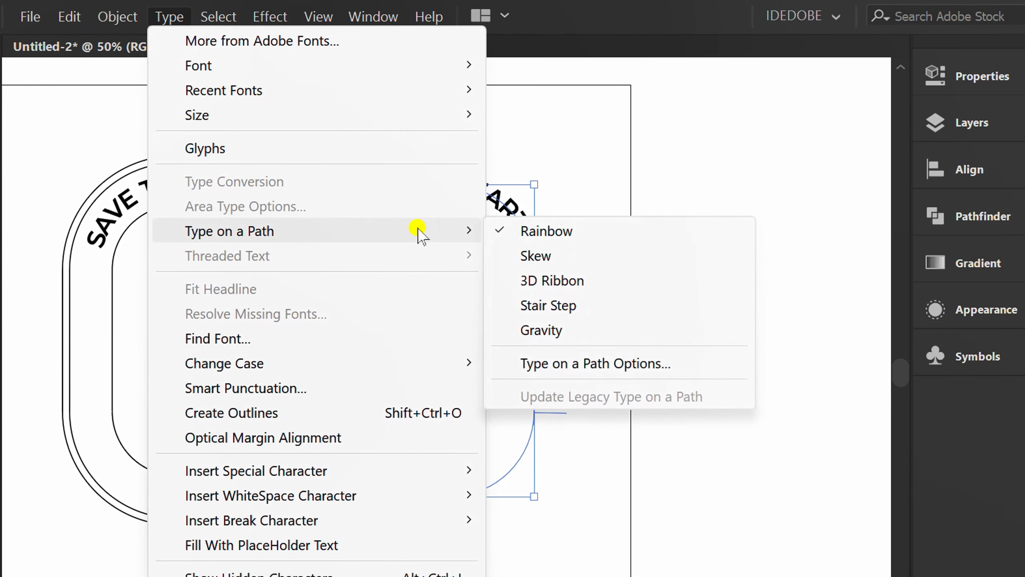
left_click(605, 363)
left_click_drag(559, 229, 717, 231)
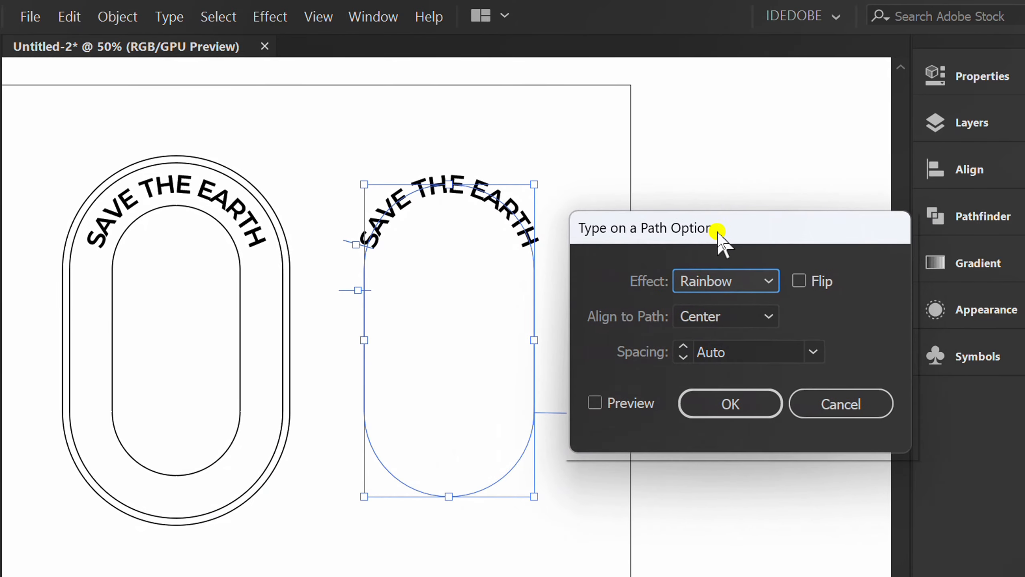
left_click(597, 401)
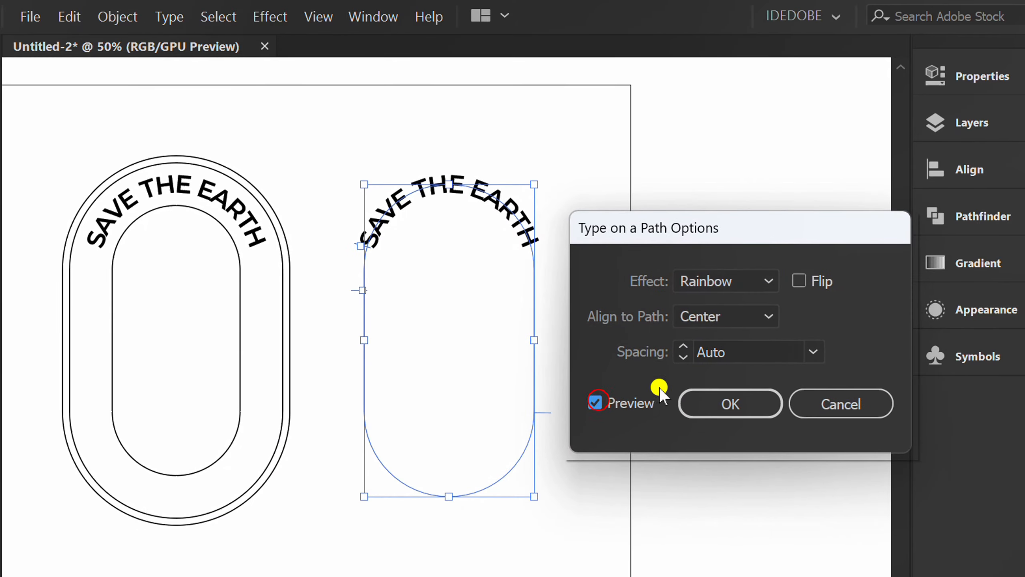
left_click(796, 281)
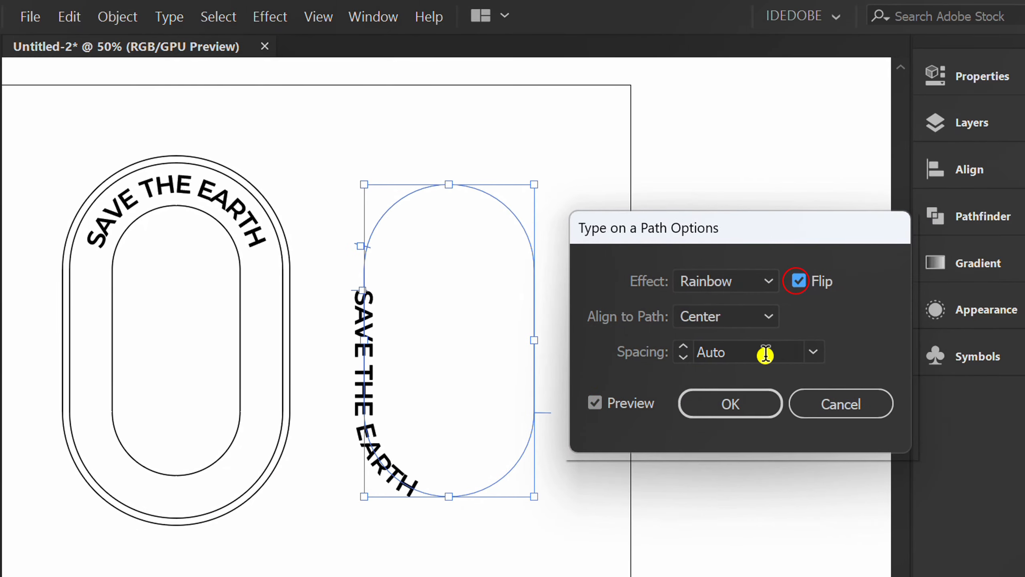
left_click(724, 405)
- Slide the flipped text's bracket along its path so the text centers along the bottom curve
scroll(467, 436, "up", 2)
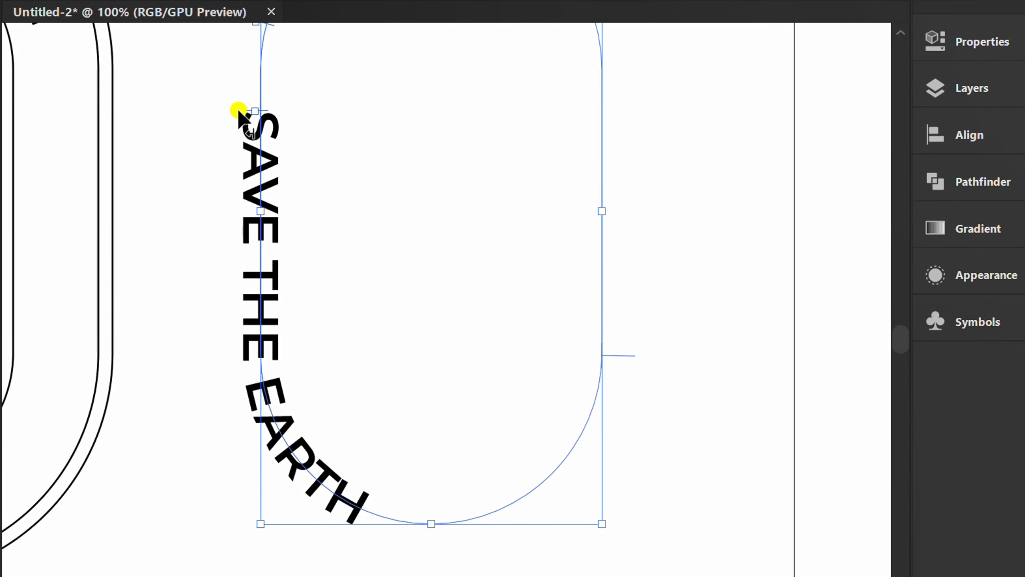
left_click_drag(239, 113, 243, 404)
left_click(202, 434)
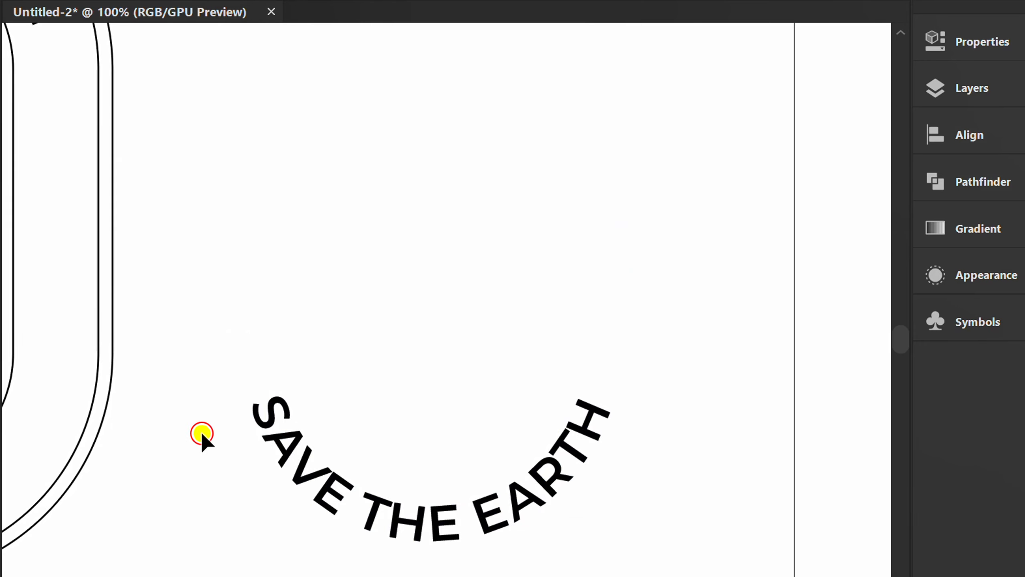
- Select the flipped text with the original text ring as key object and align their horizontal centers
scroll(667, 340, "down", 2)
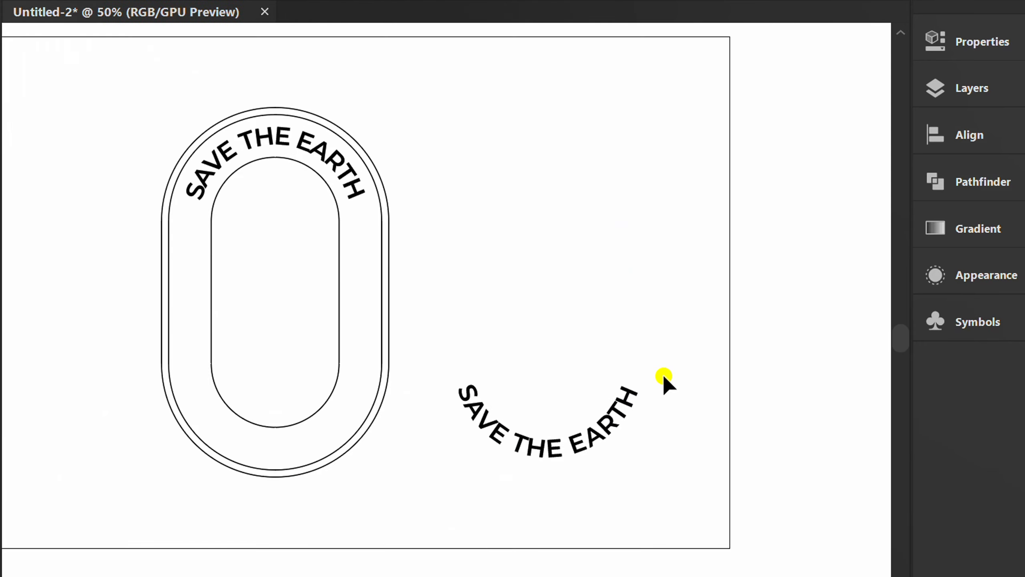
left_click_drag(685, 151, 540, 469)
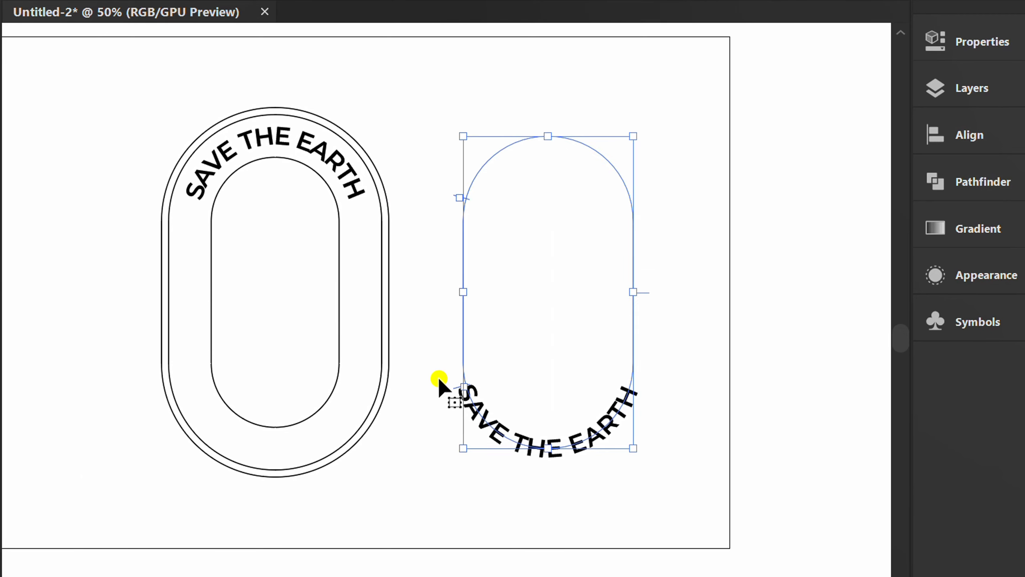
left_click(364, 308, "shift")
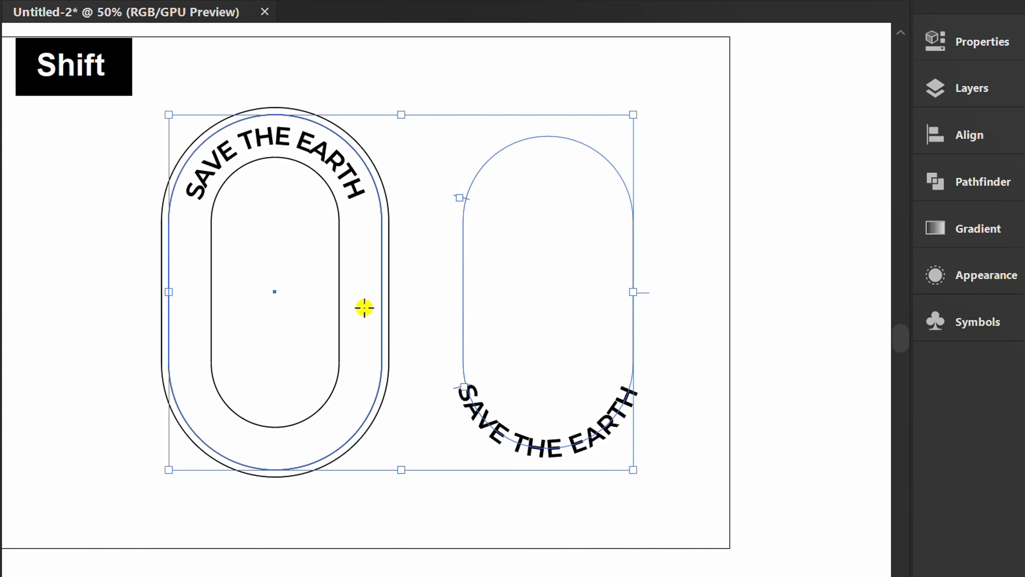
left_click(364, 307)
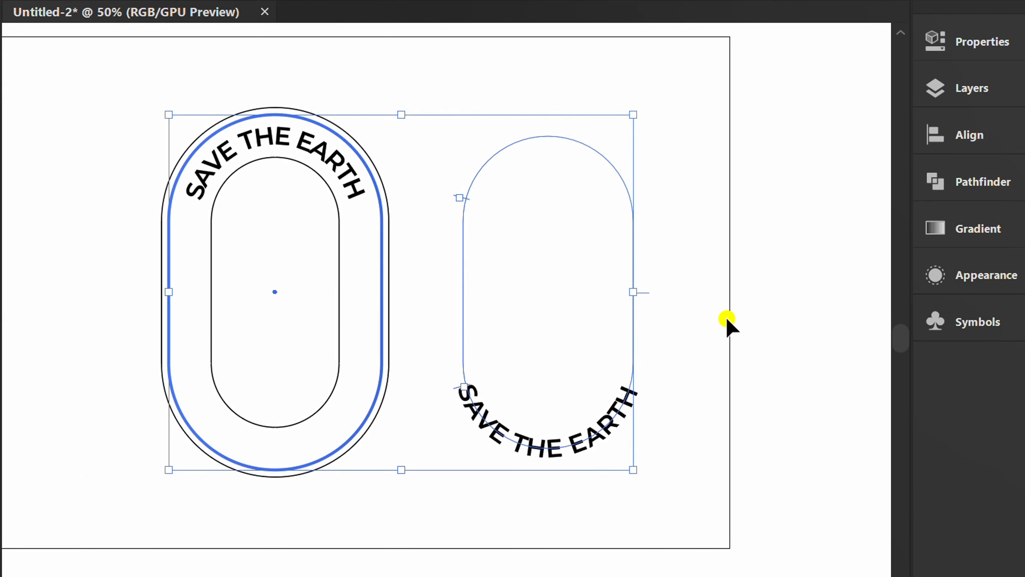
left_click(970, 136)
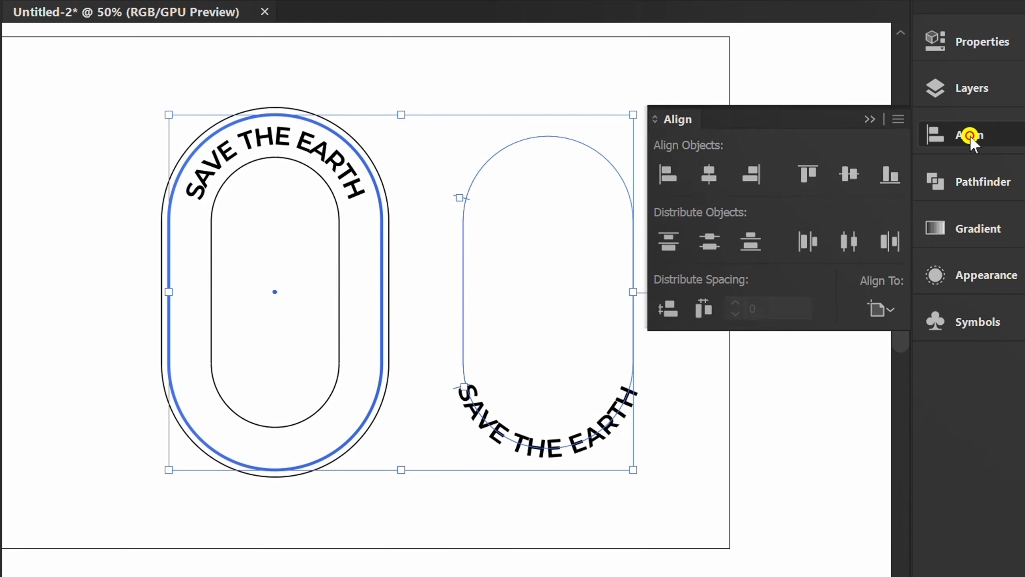
left_click(709, 176)
left_click(871, 119)
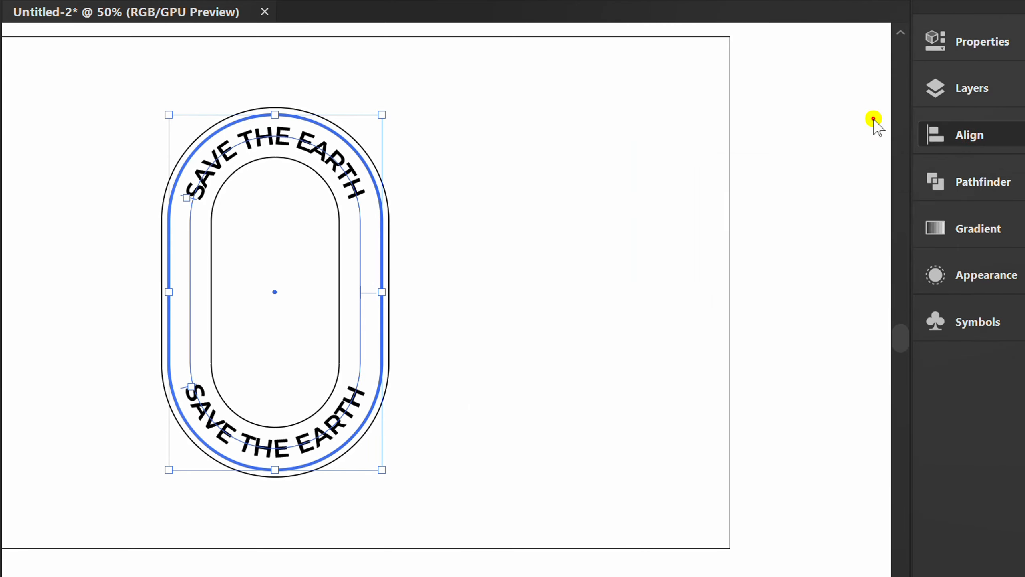
- Fill the middle rounded ring shape with a bright green swatch
left_click(629, 256)
key("ctrl+=")
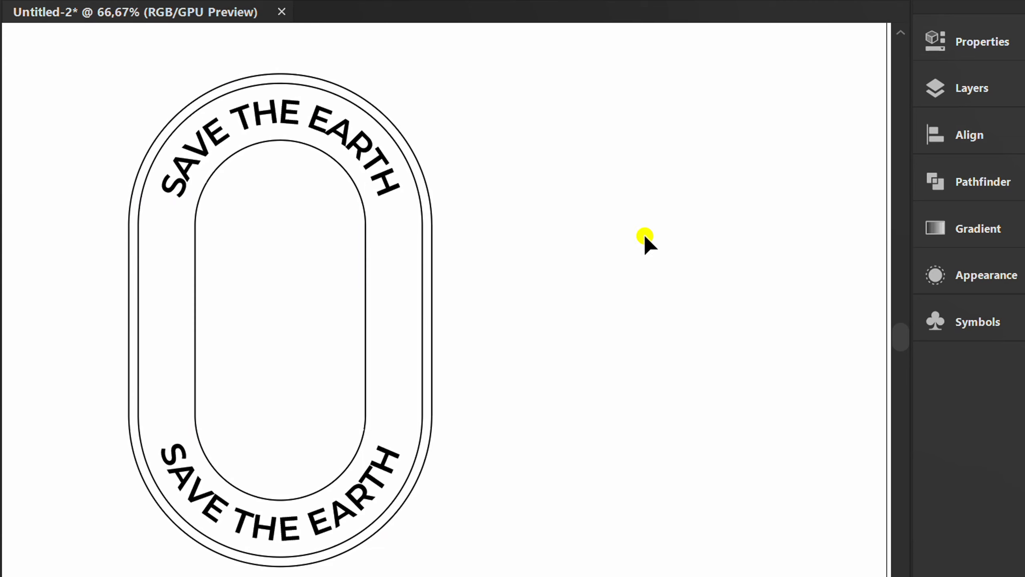
left_click(405, 295)
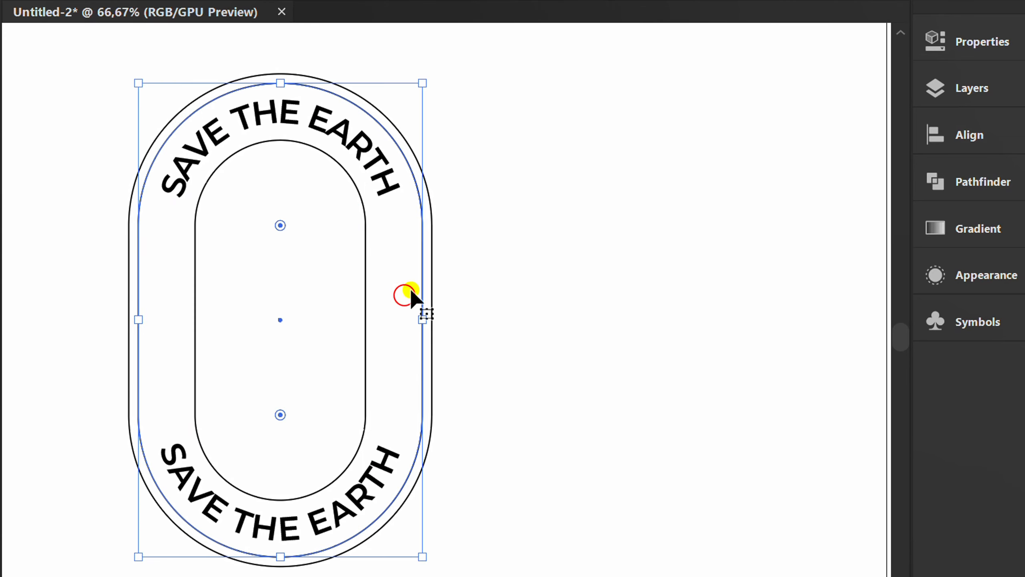
left_click(979, 43)
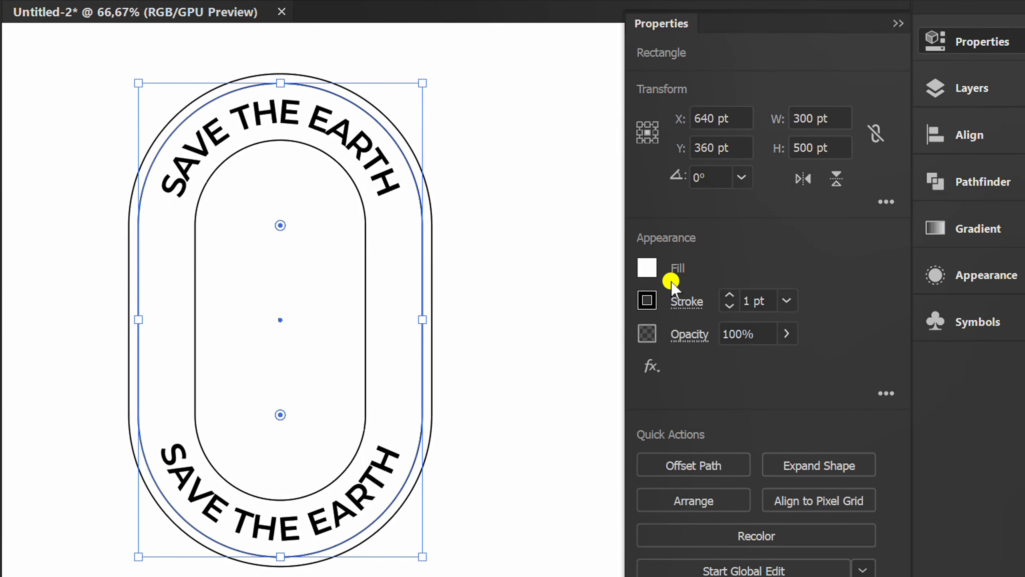
left_click(649, 269)
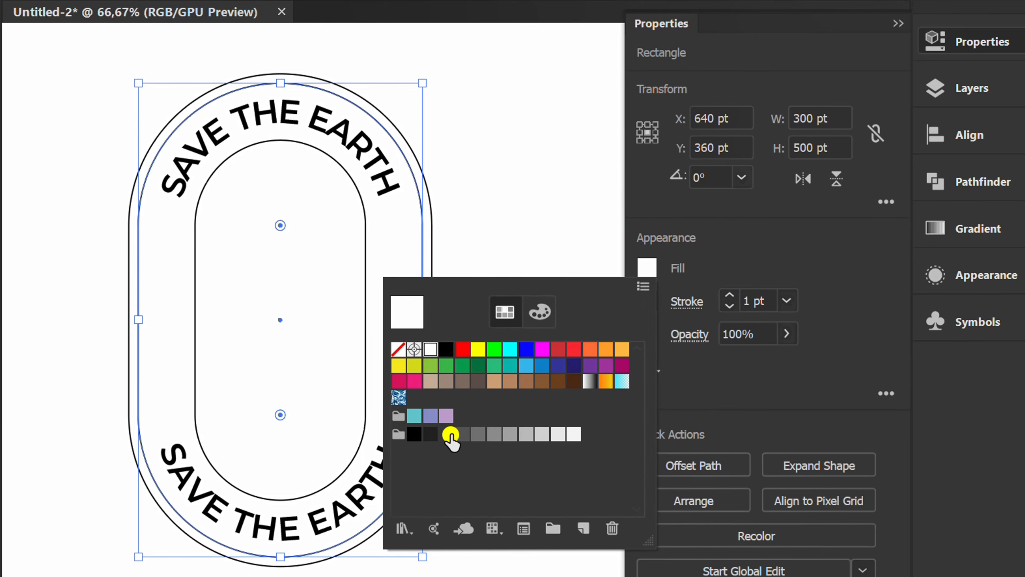
left_click(451, 434)
left_click(493, 349)
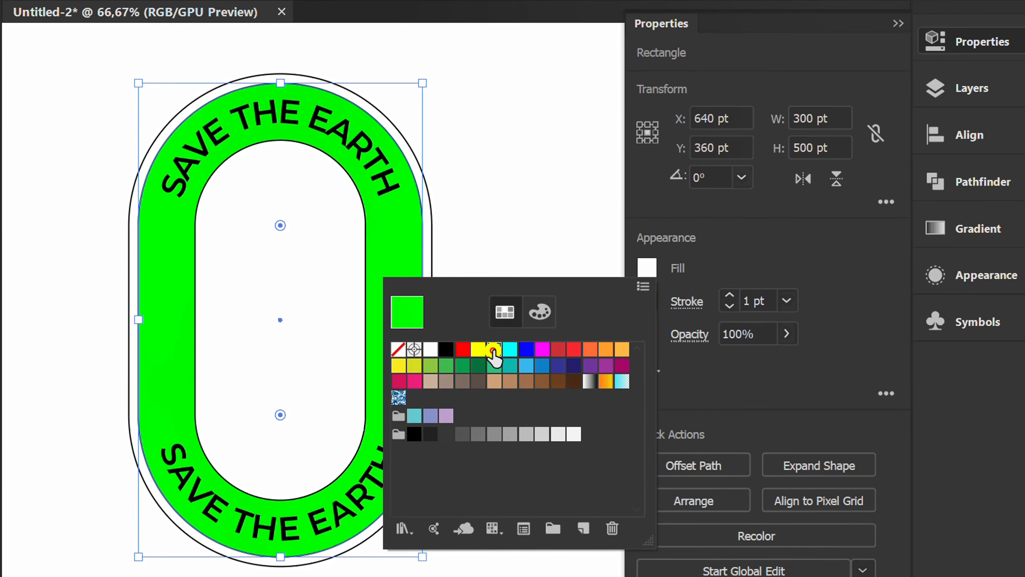
left_click(854, 267)
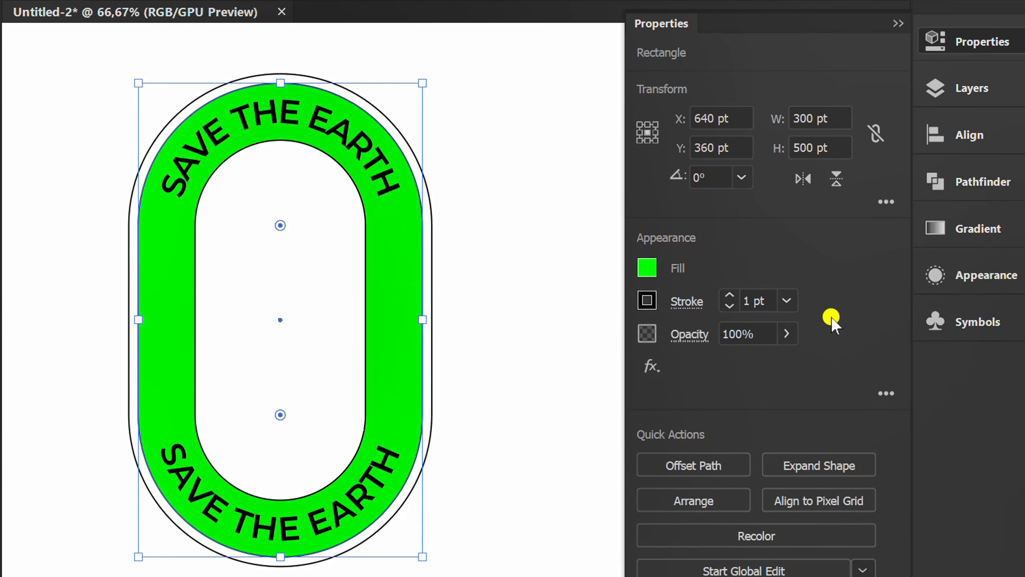
- Recolor the ring's green to hue 80°, saturation 50% and brightness 100%
left_click(765, 536)
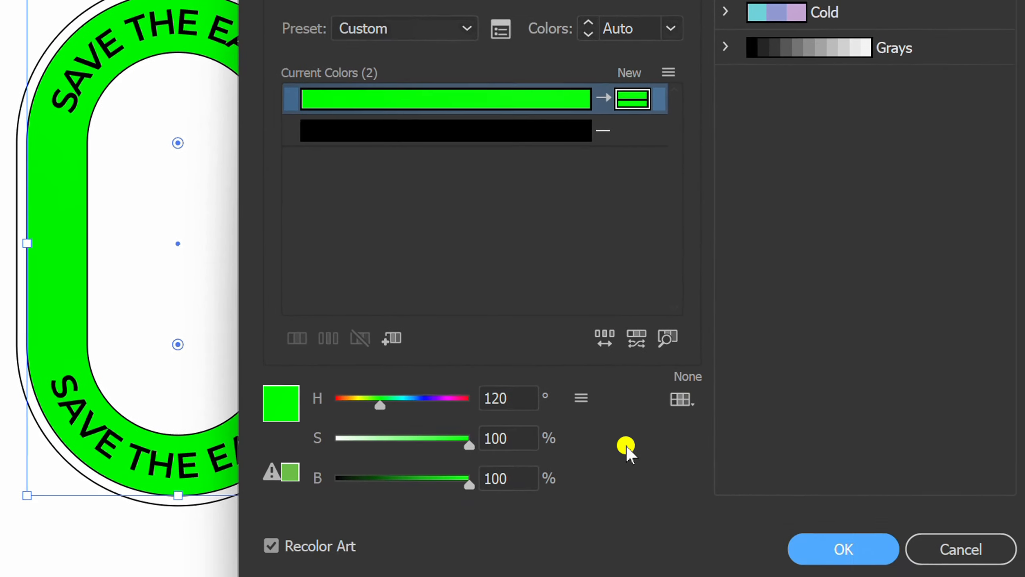
scroll(596, 499, "down", 20)
scroll(496, 422, "down", 20)
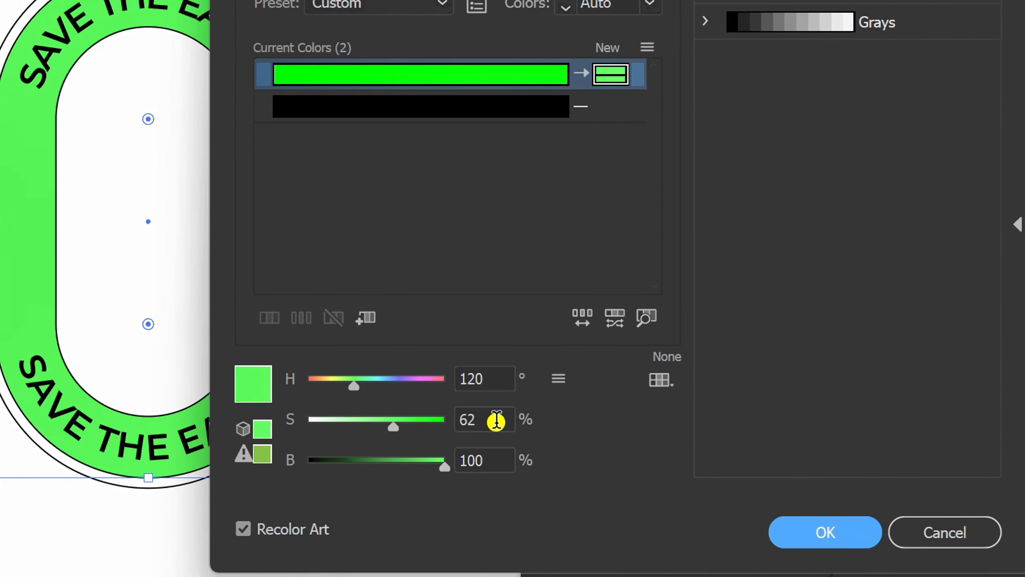
scroll(496, 421, "down", 1)
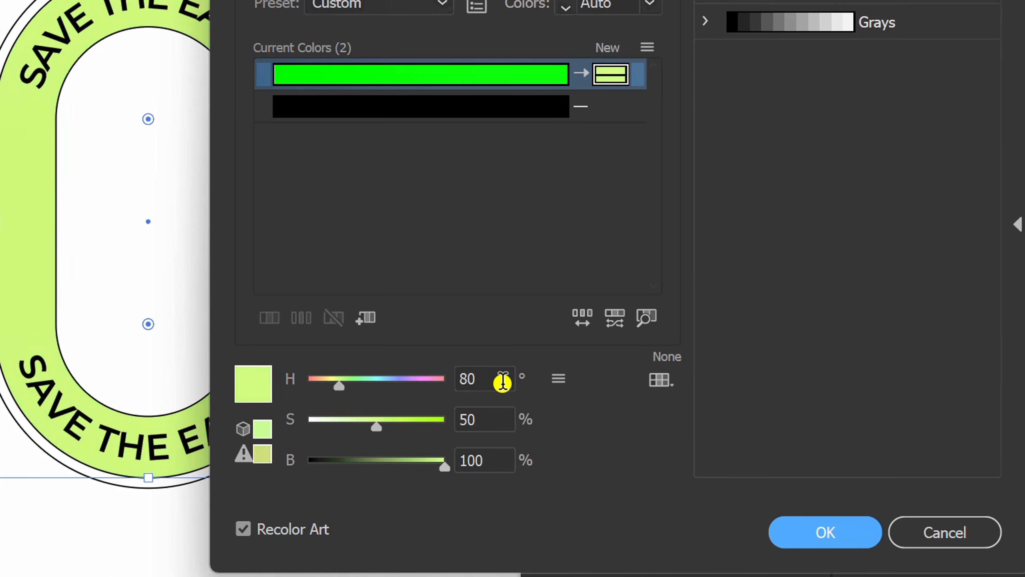
left_click(840, 538)
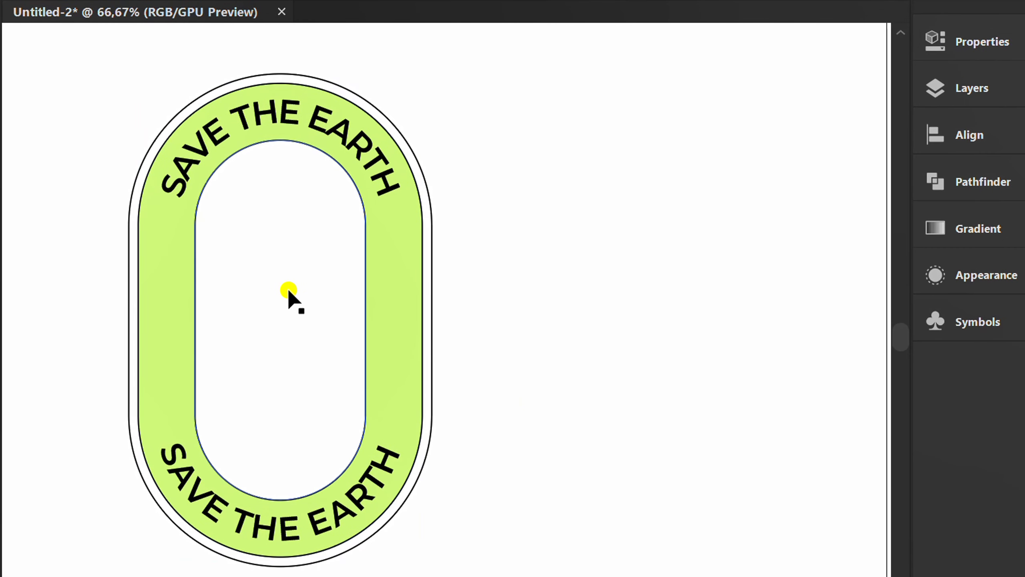
- Fill the inner rounded shape with a dark gray swatch
left_click(289, 291)
left_click(975, 45)
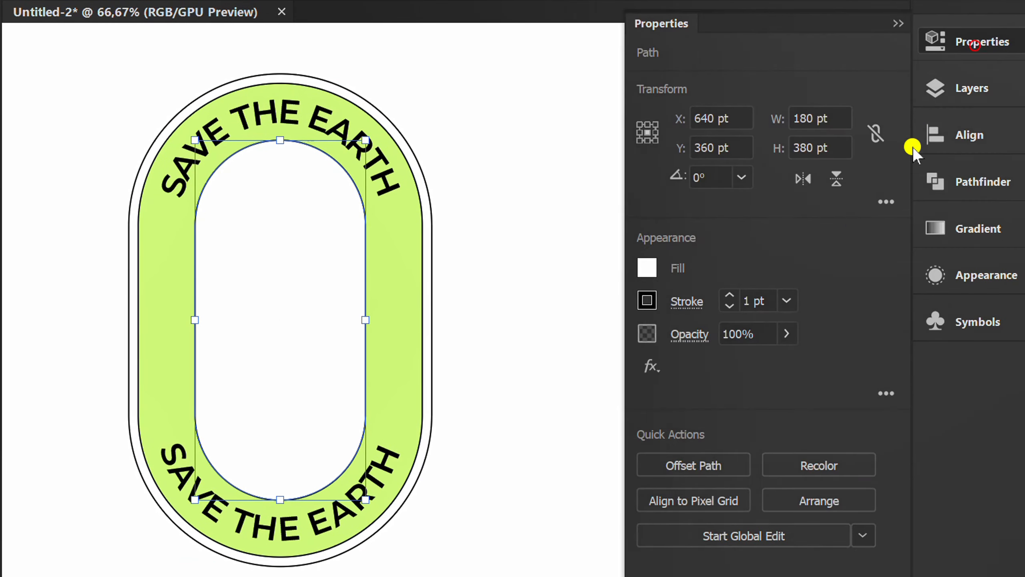
left_click(642, 269)
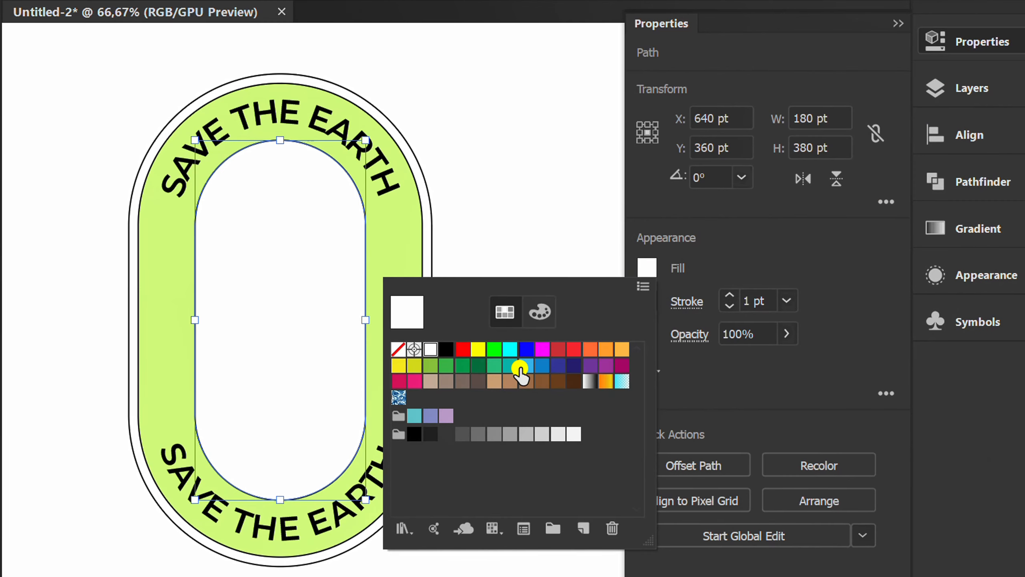
left_click(450, 430)
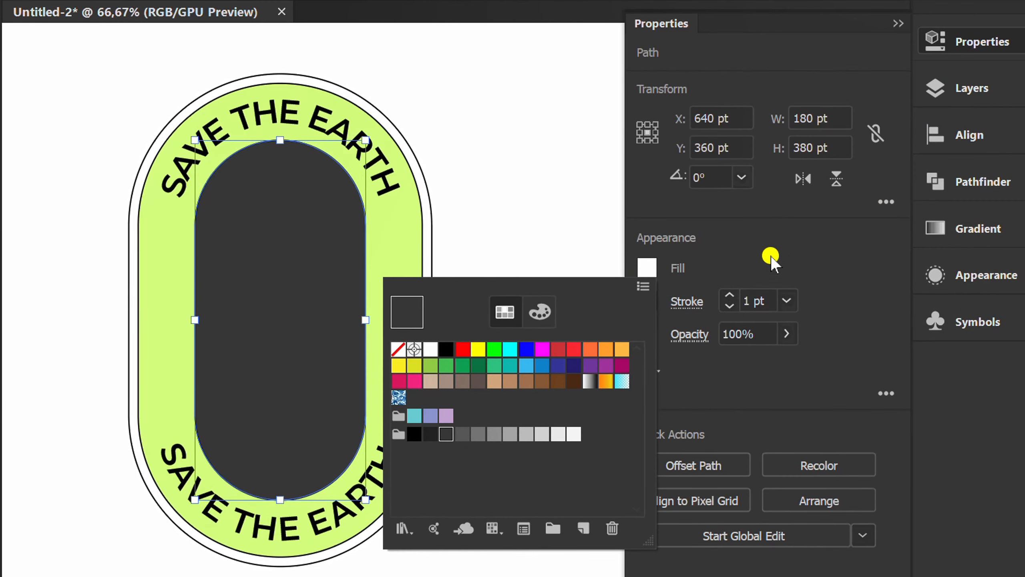
left_click(898, 24)
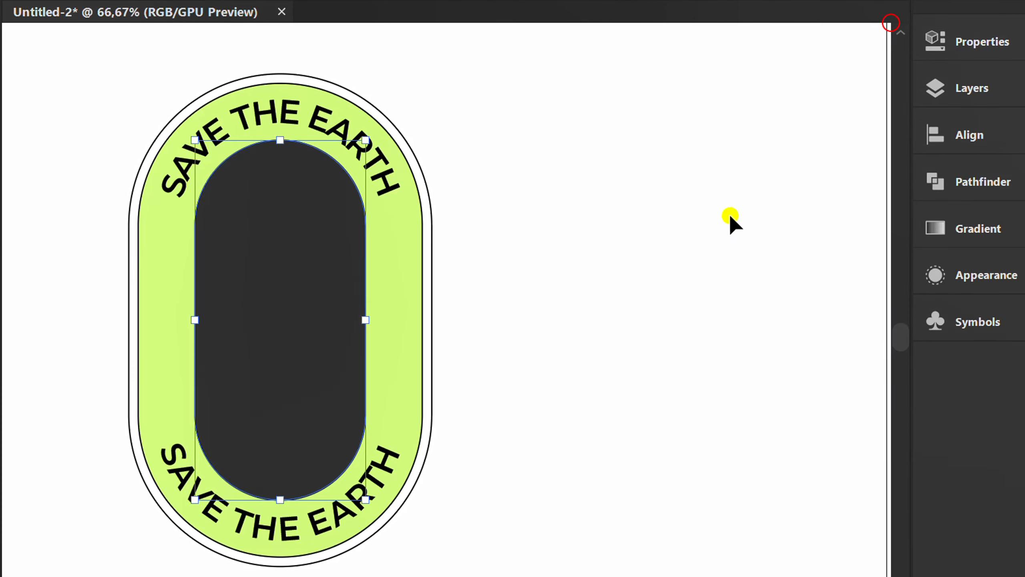
- Select all parts of the badge and group them together
left_click(682, 244)
left_click_drag(564, 252, 95, 347)
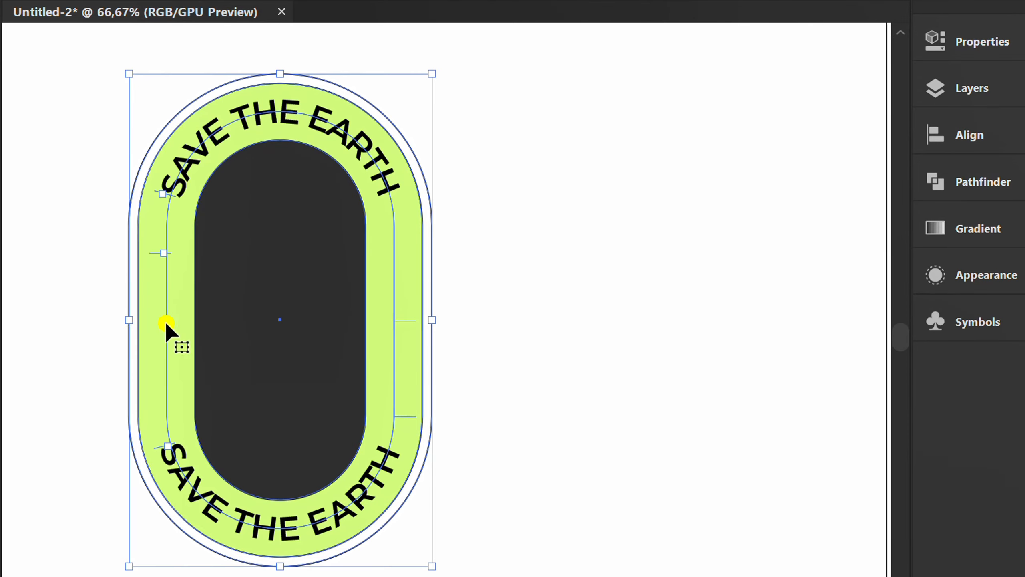
left_click(979, 42)
scroll(765, 299, "up", 1)
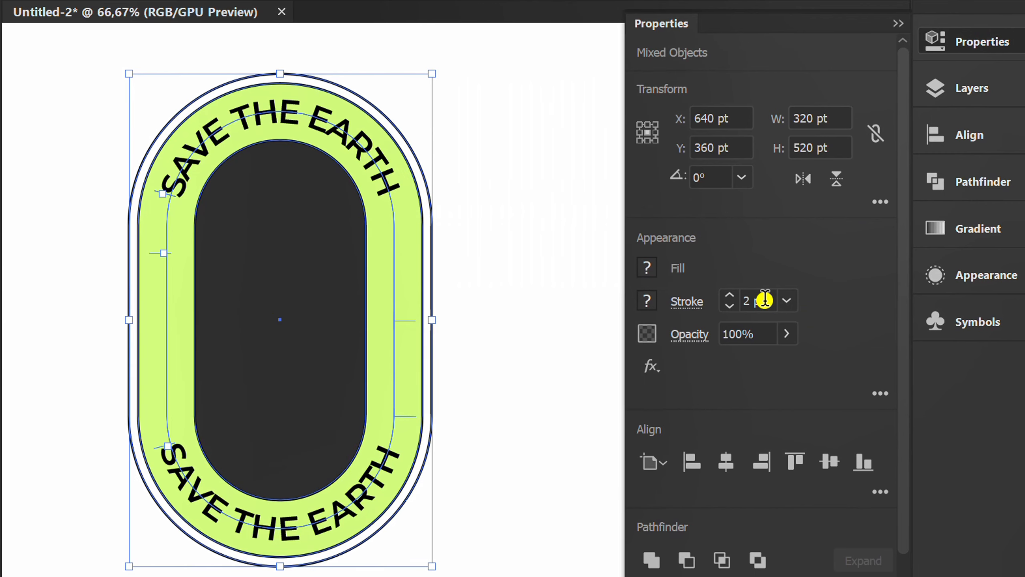
left_click(896, 22)
left_click(673, 283)
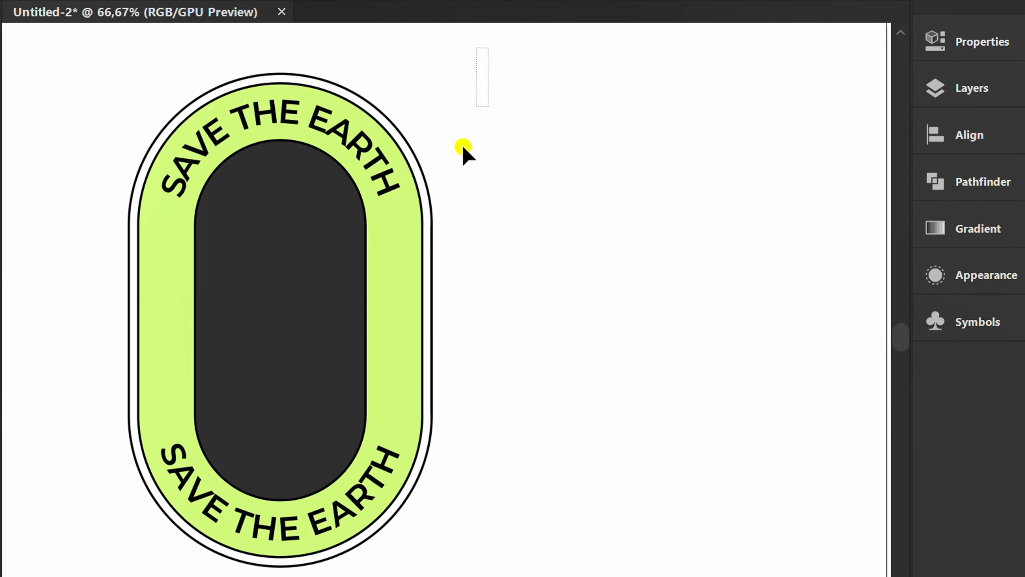
left_click_drag(463, 149, 56, 569)
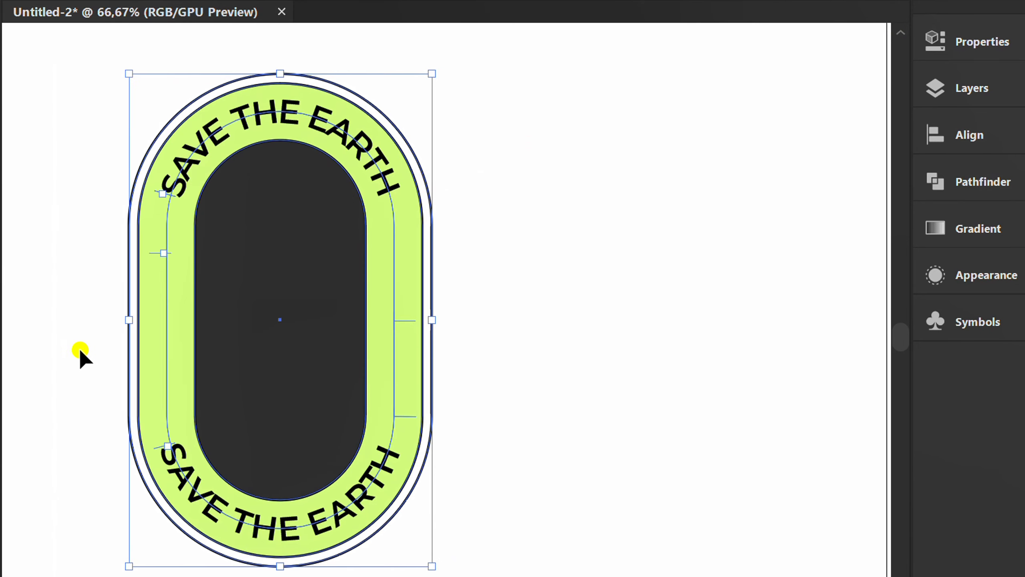
right_click(63, 260)
left_click(145, 396)
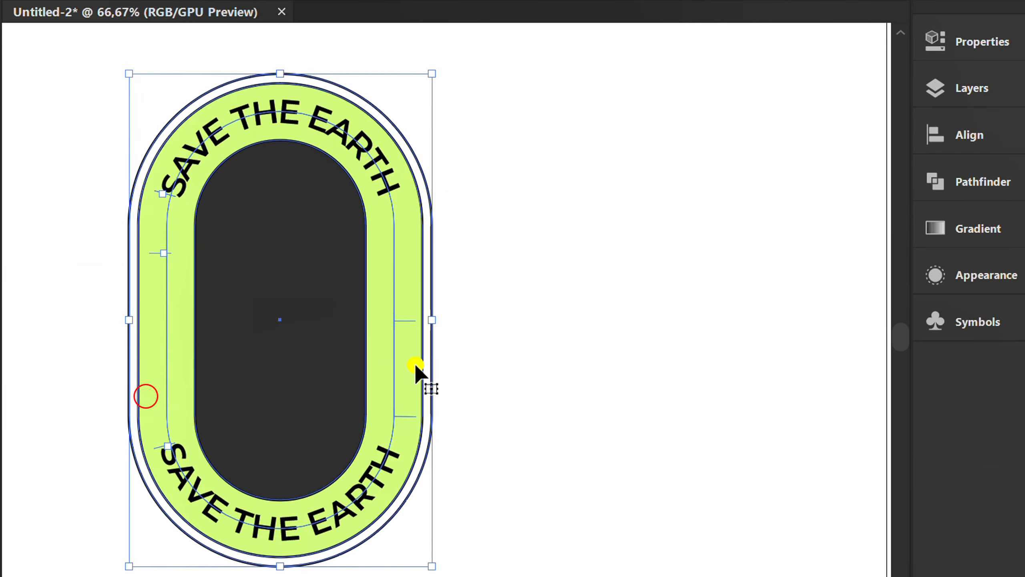
left_click(503, 360)
- Create a rectangular grid of 500 × 250 pt with 6 horizontal and 12 vertical dividers beside the badge
key("ctrl+minus")
left_click_drag(666, 389, 229, 389)
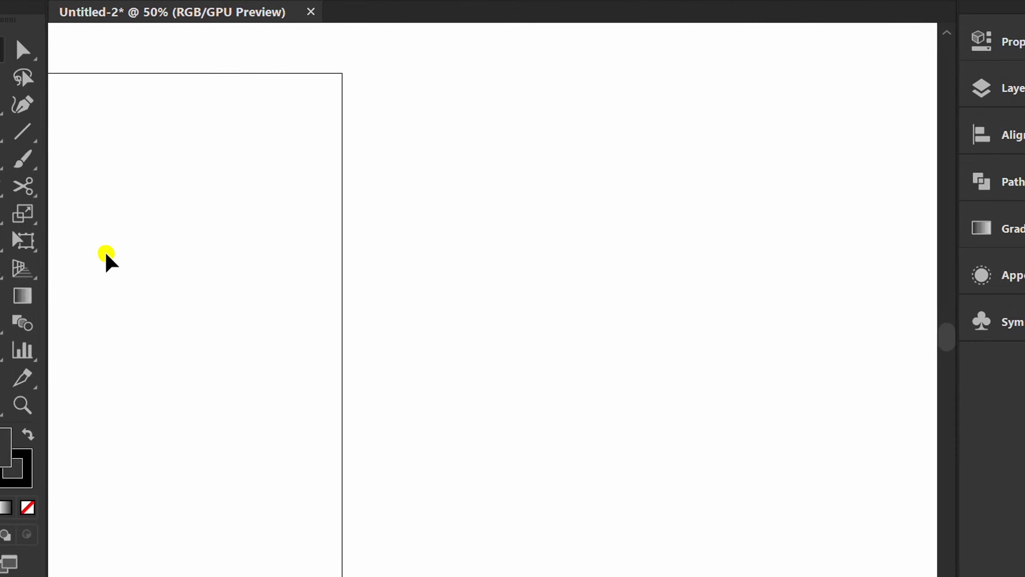
left_click(22, 135)
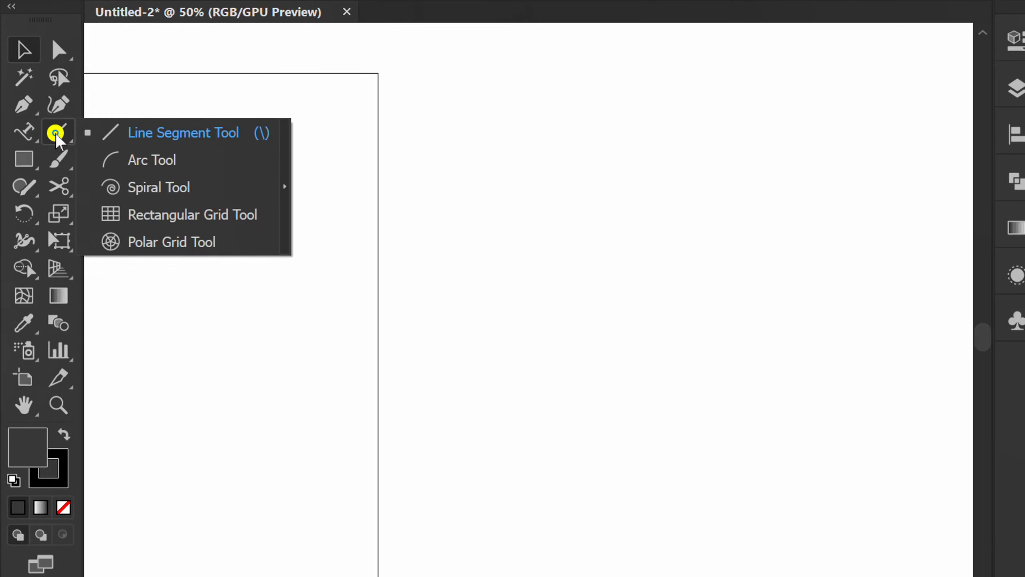
left_click(195, 220)
left_click(277, 237)
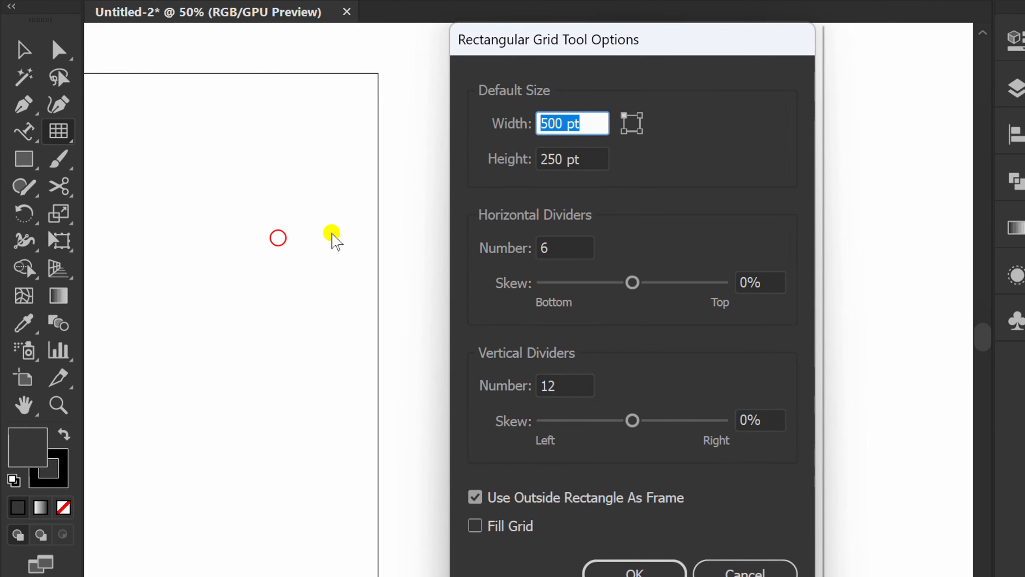
left_click(591, 123)
left_click(592, 158)
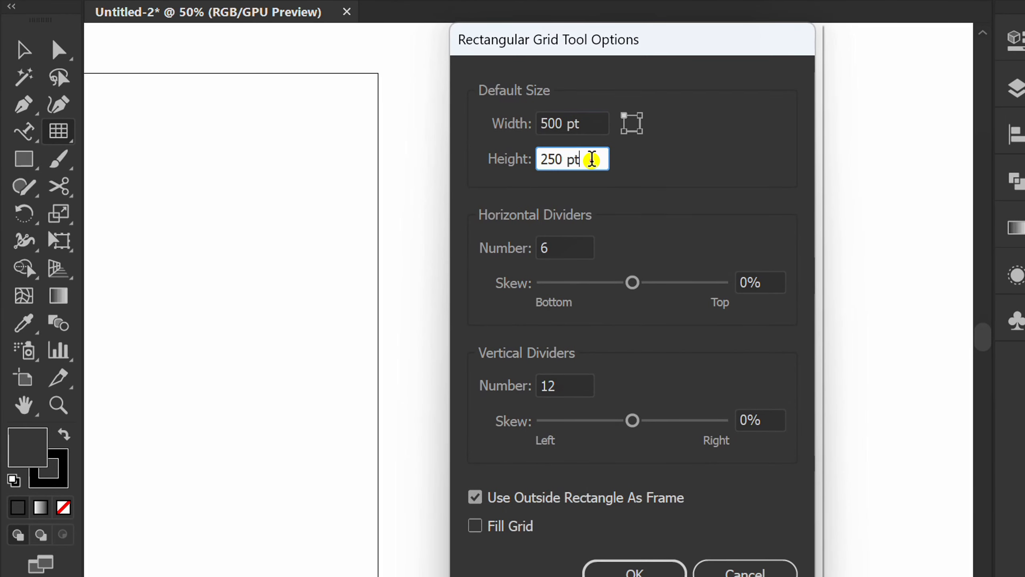
left_click(567, 249)
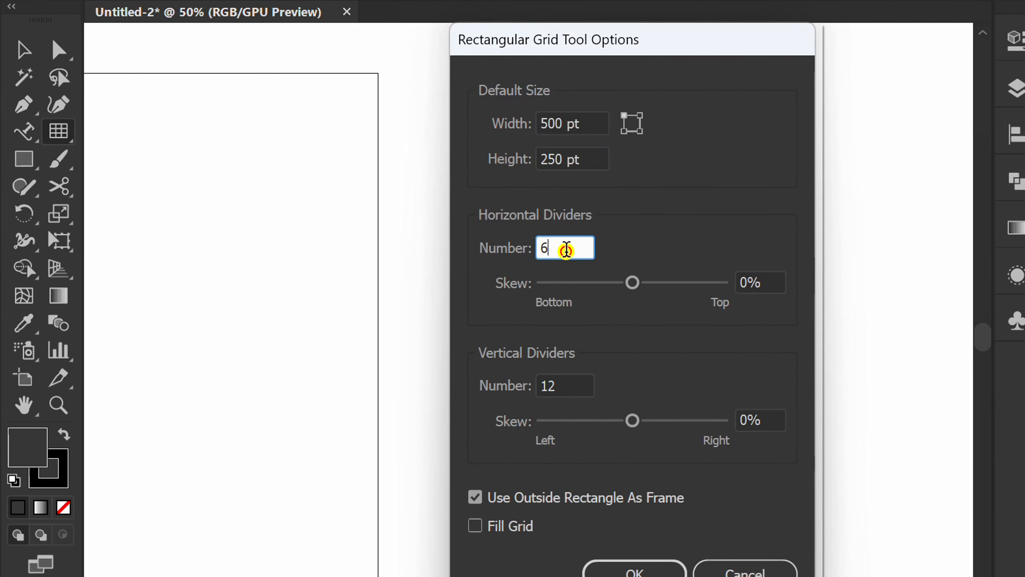
left_click(577, 382)
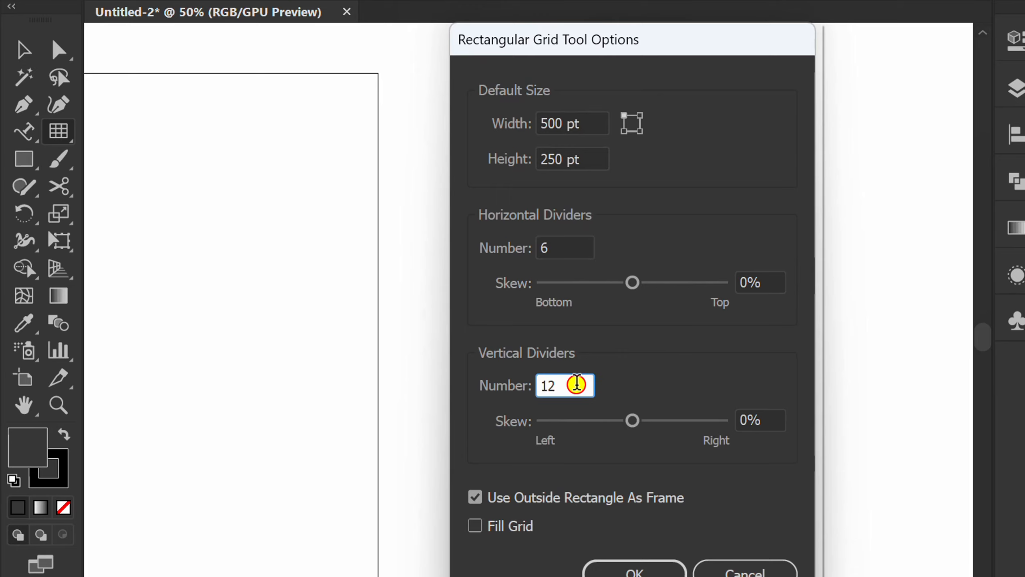
left_click(624, 569)
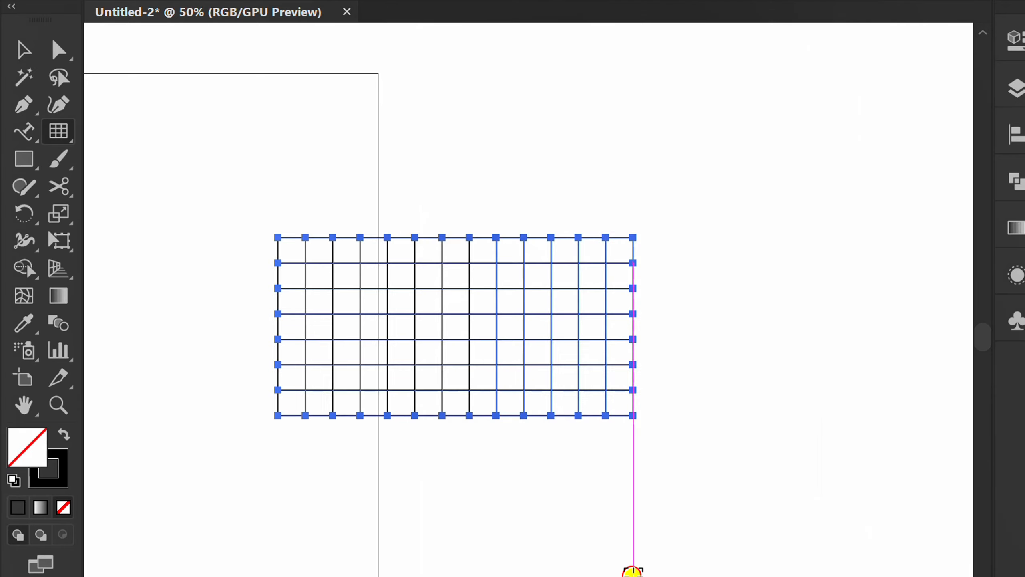
- Fill the grid with the badge's light green by sampling the green ring with the Eyedropper
key("space")
left_click_drag(279, 515, 492, 486)
key("v")
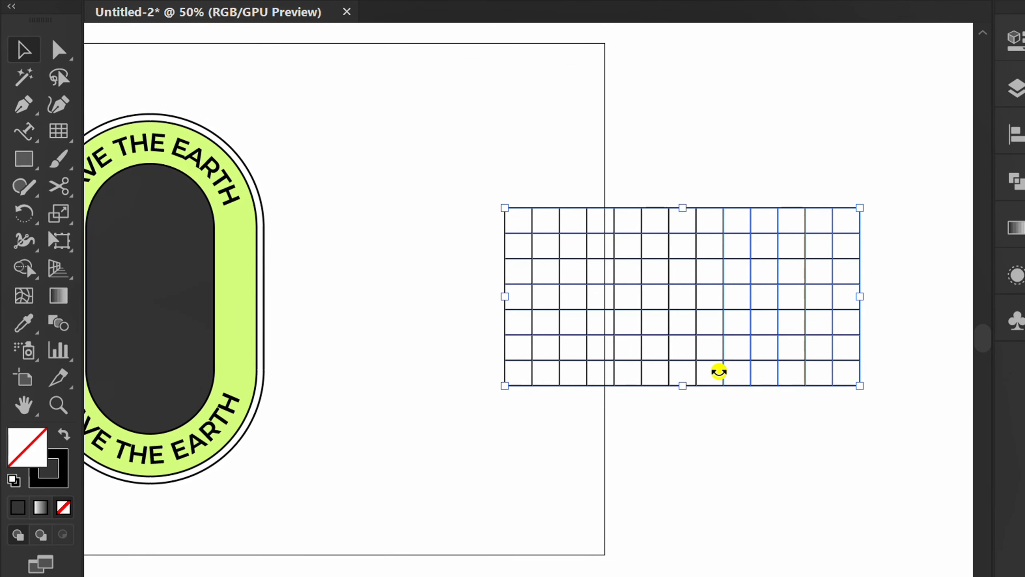
left_click_drag(890, 162, 455, 450)
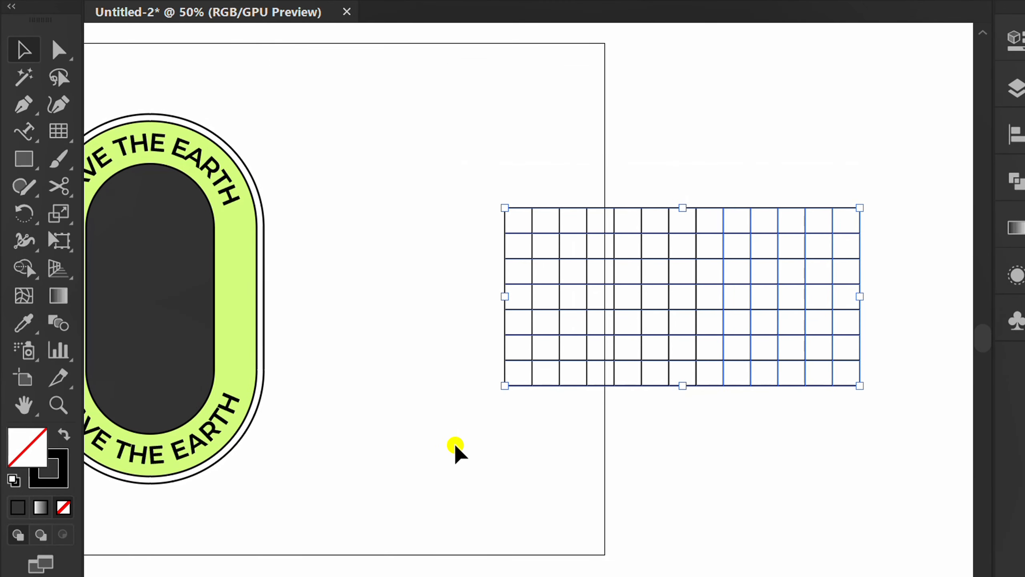
key("i")
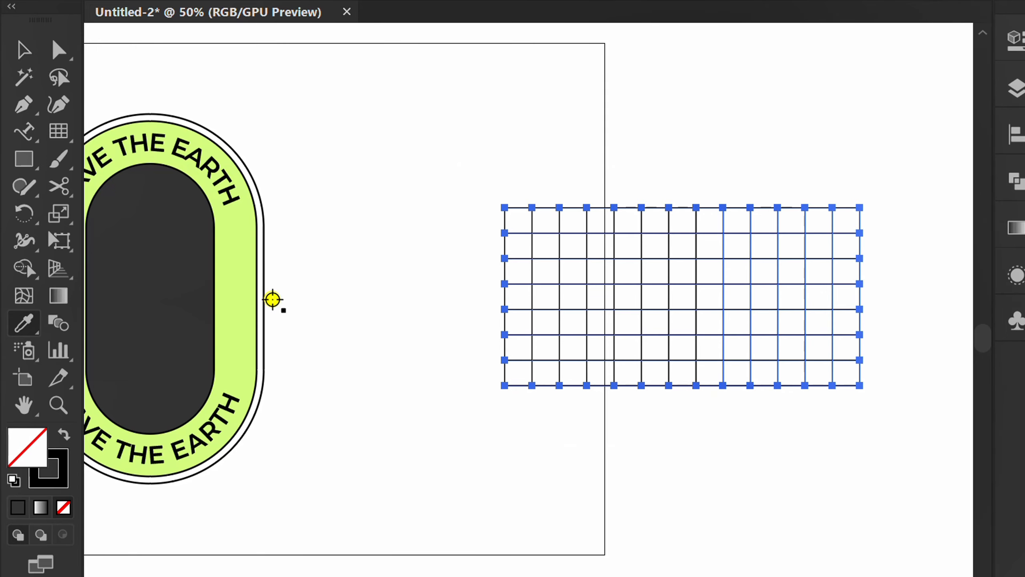
left_click(238, 265)
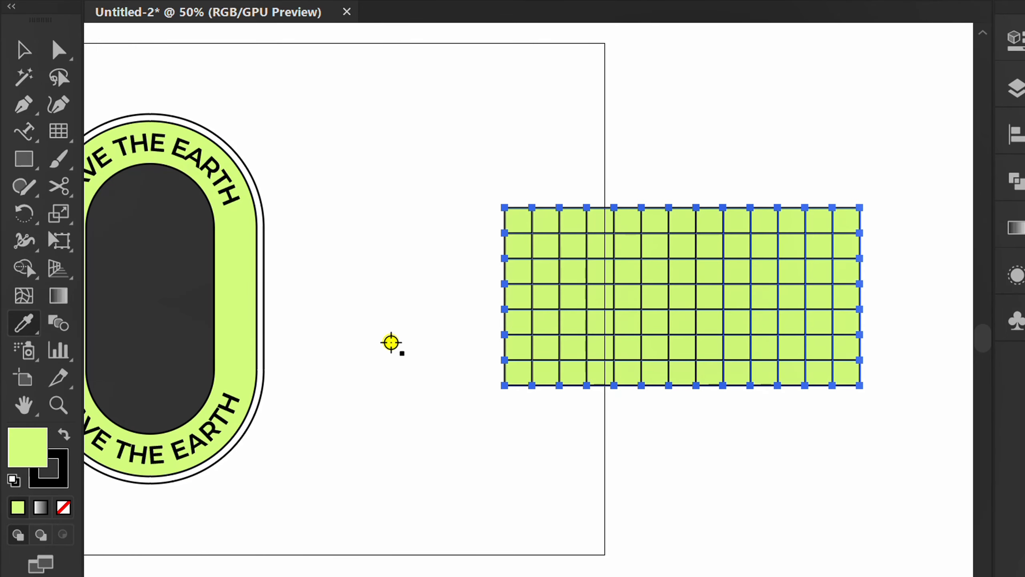
- Save the green grid as a new symbol in the Symbols panel
key("v")
key("space")
left_click_drag(777, 460, 420, 436)
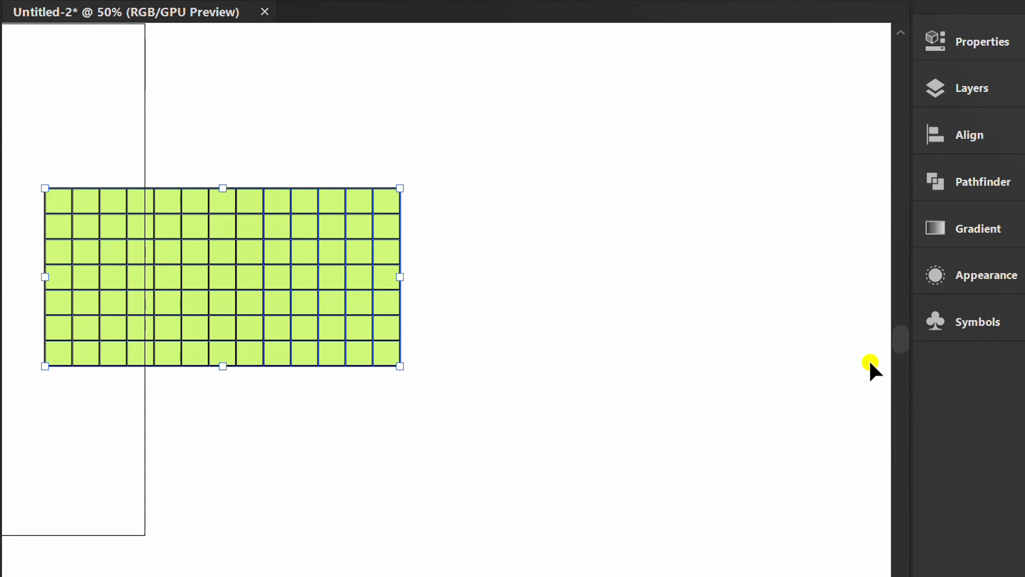
left_click(974, 326)
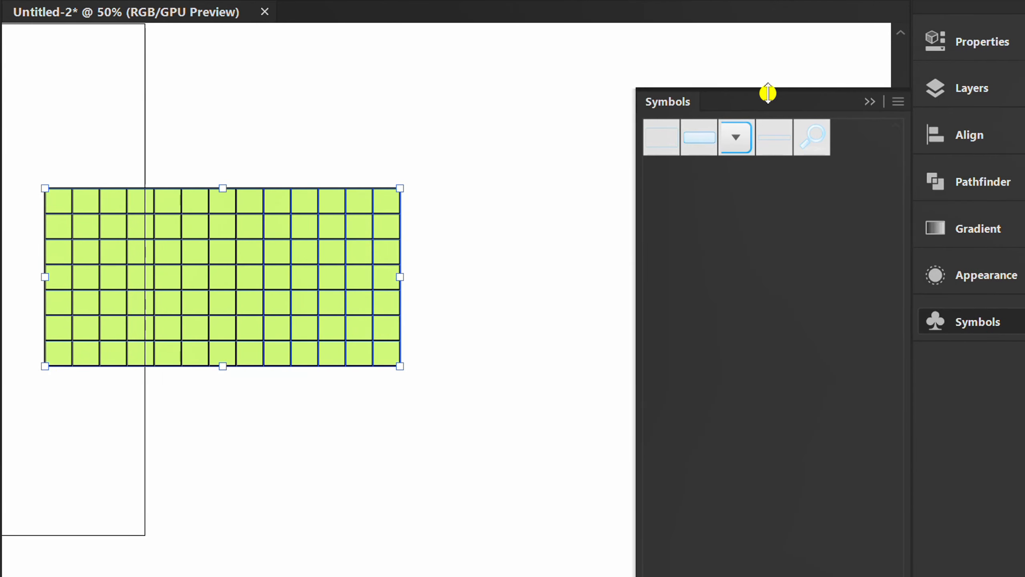
left_click_drag(768, 94, 605, 54)
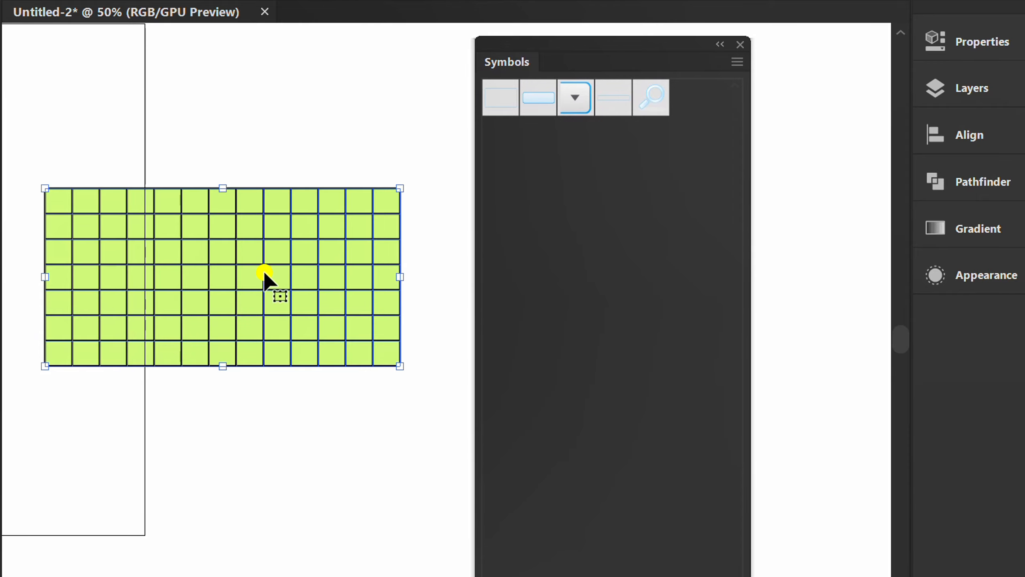
left_click_drag(225, 268, 646, 215)
left_click(566, 473)
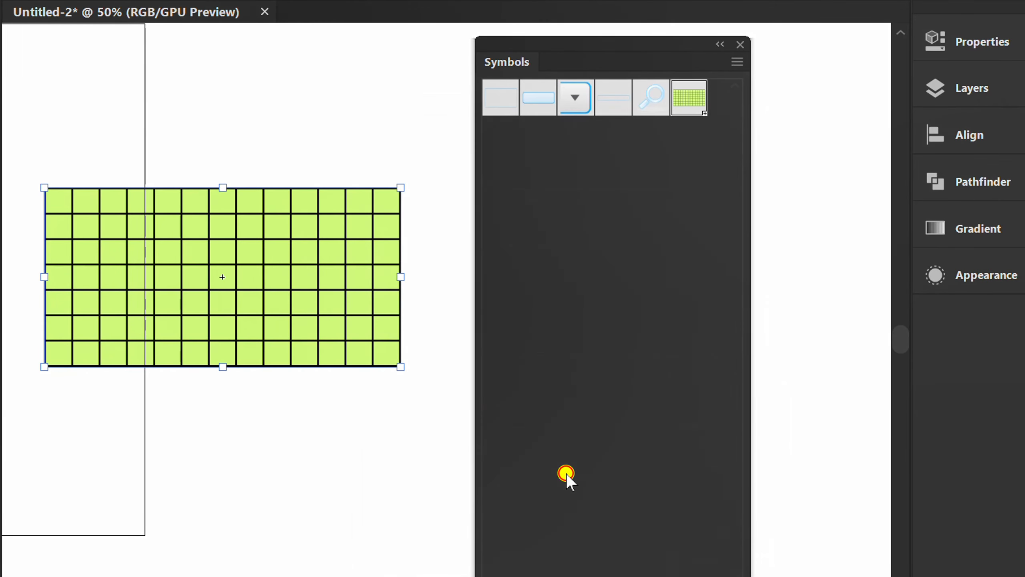
- Draw a circle of 250 × 250 pt with the Ellipse tool
left_click_drag(592, 41, 984, 321)
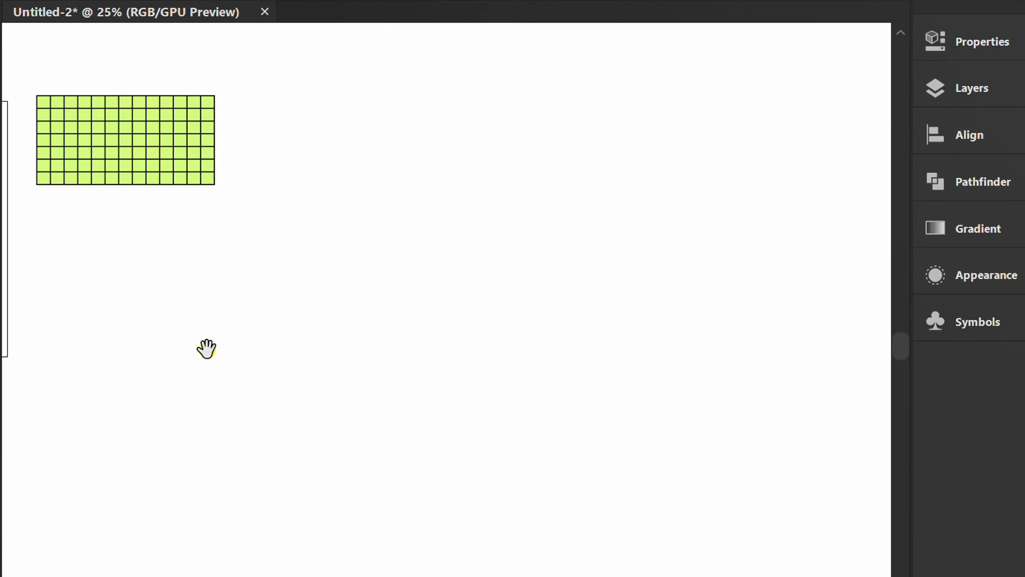
key("l")
left_click(303, 289)
type("250")
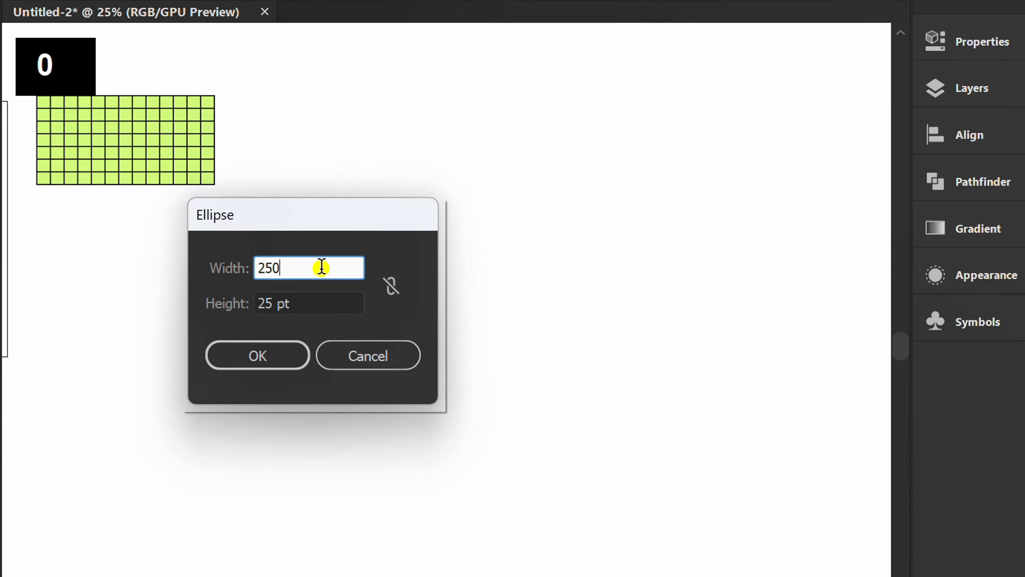
key("Tab")
type("250")
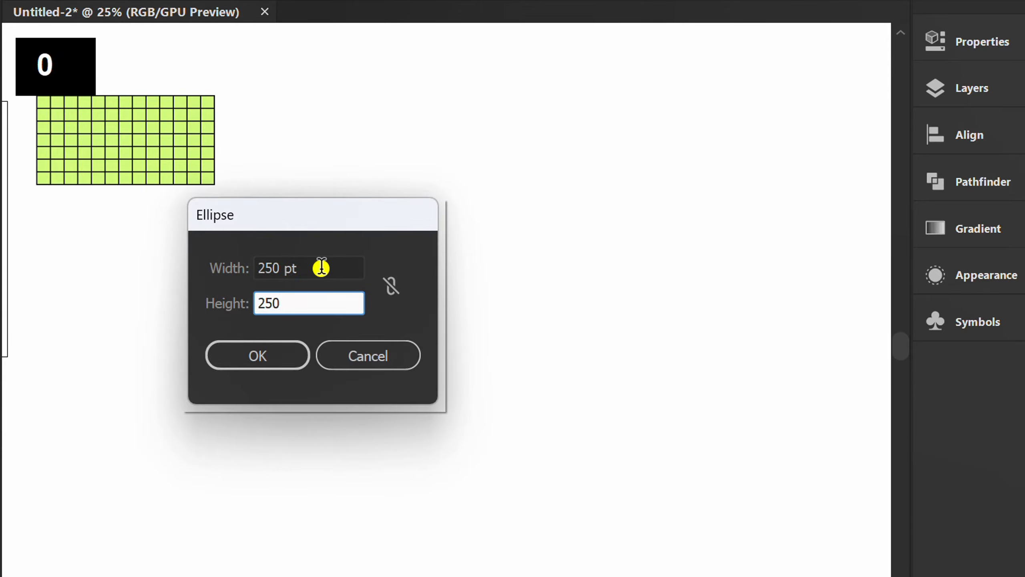
left_click(257, 355)
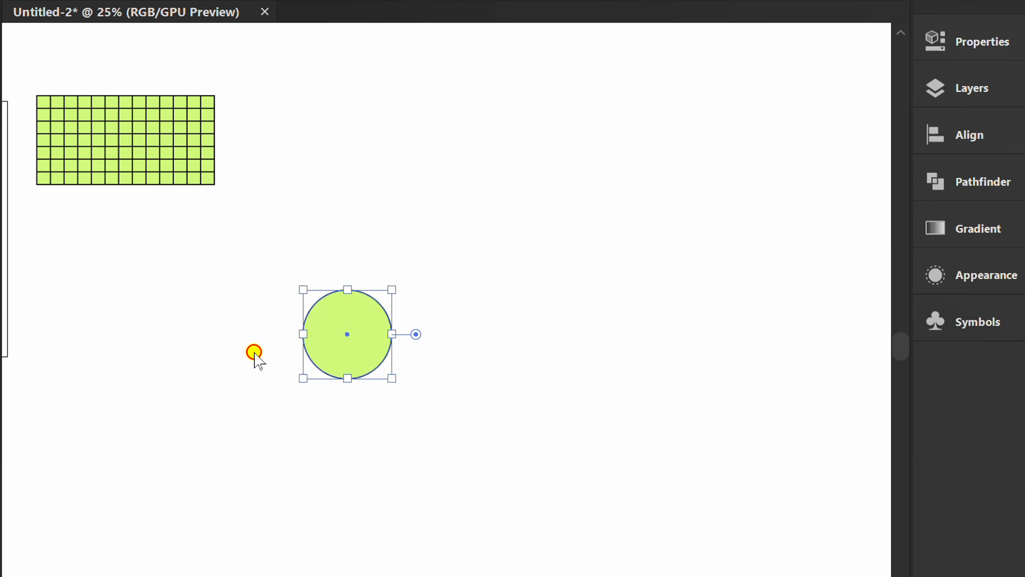
- Delete the circle's left half to leave a semicircle
scroll(311, 365, "up", 3)
key("a")
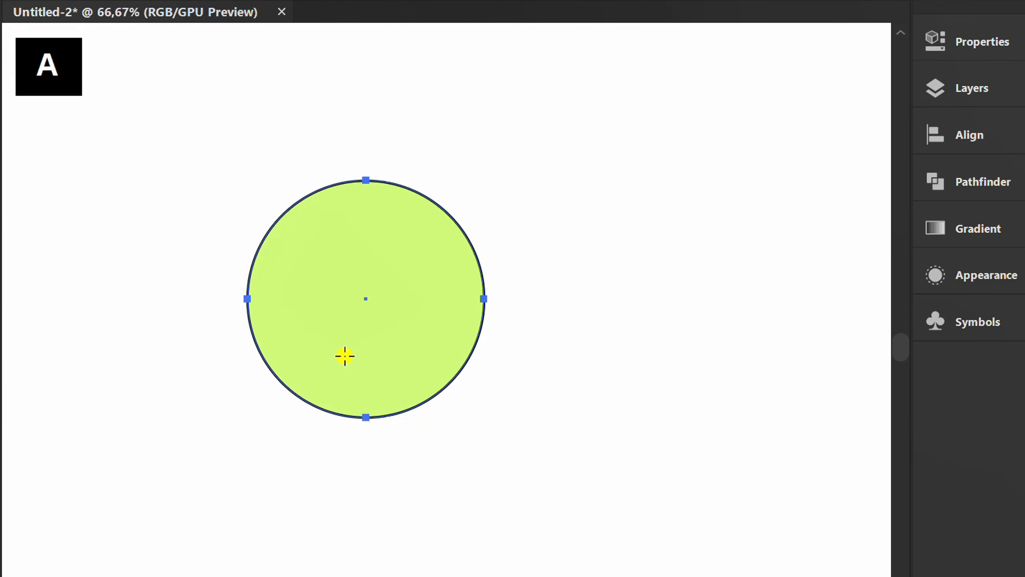
left_click_drag(318, 151, 159, 459)
key("Delete")
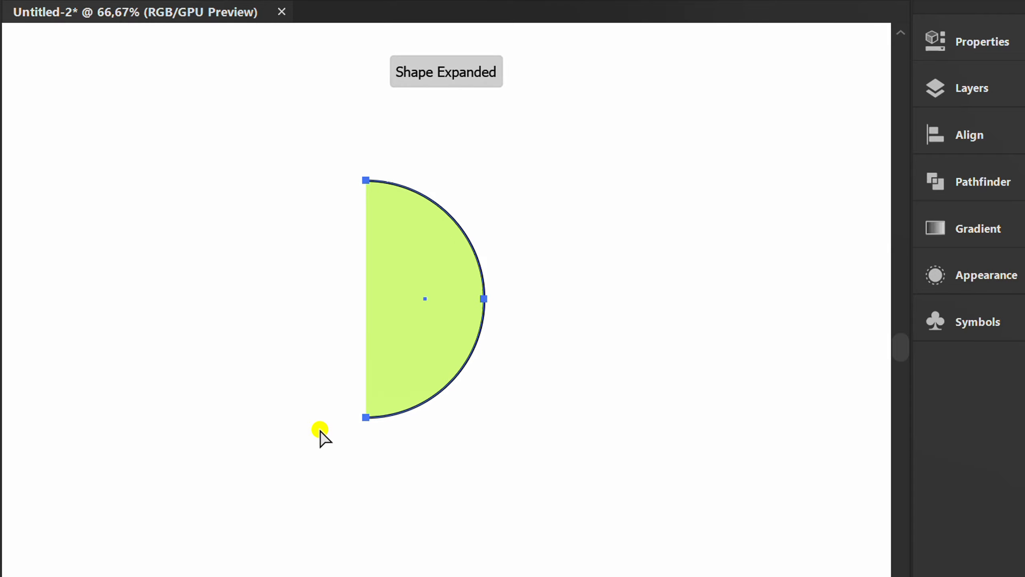
- Remove the semicircle's stroke, setting it to none
left_click(934, 40)
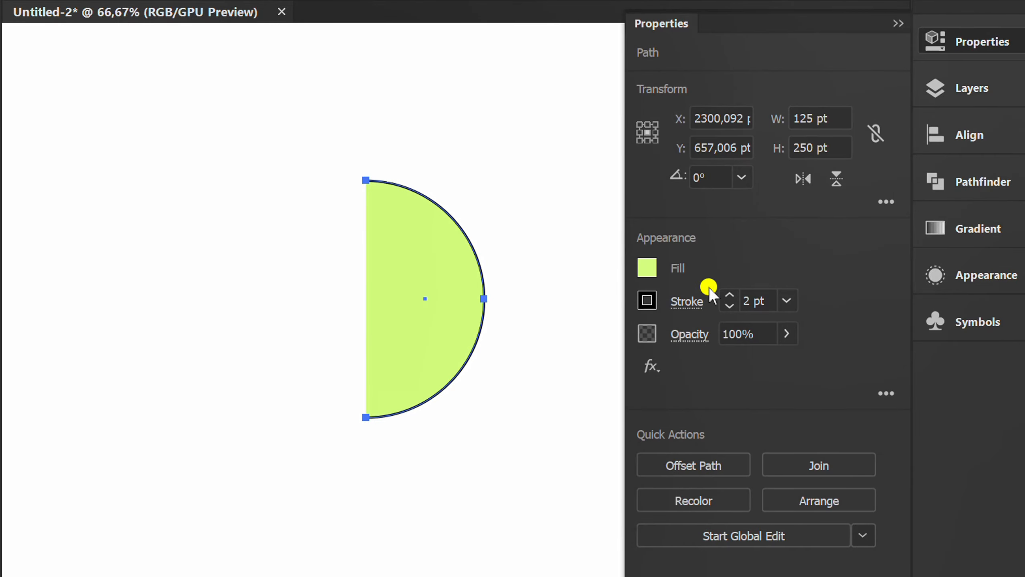
left_click(653, 305)
left_click(398, 388)
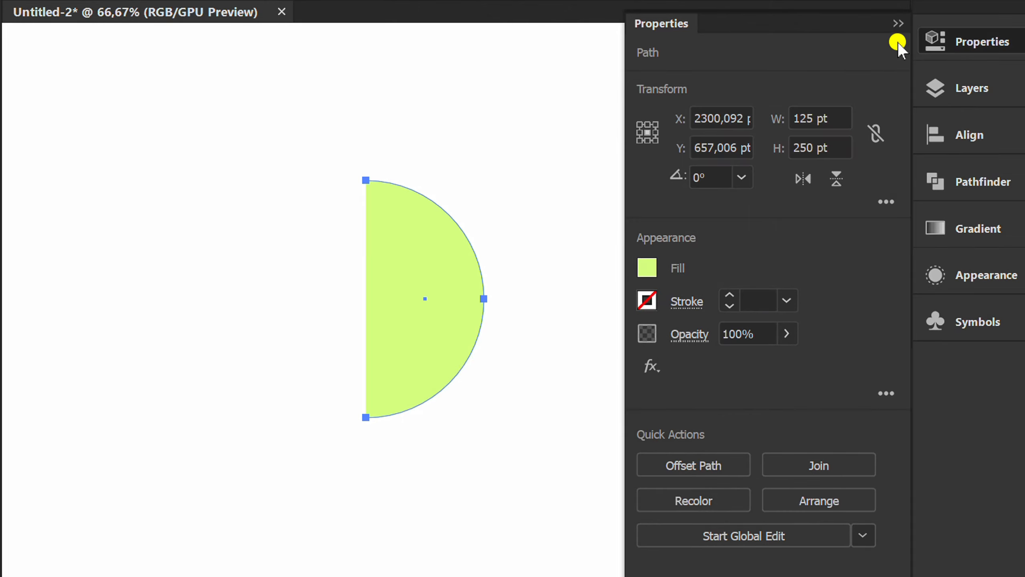
left_click(898, 23)
- Apply a 3D Revolve effect to the semicircle at Off-Axis Front with a 360° angle, with preview on
key("space")
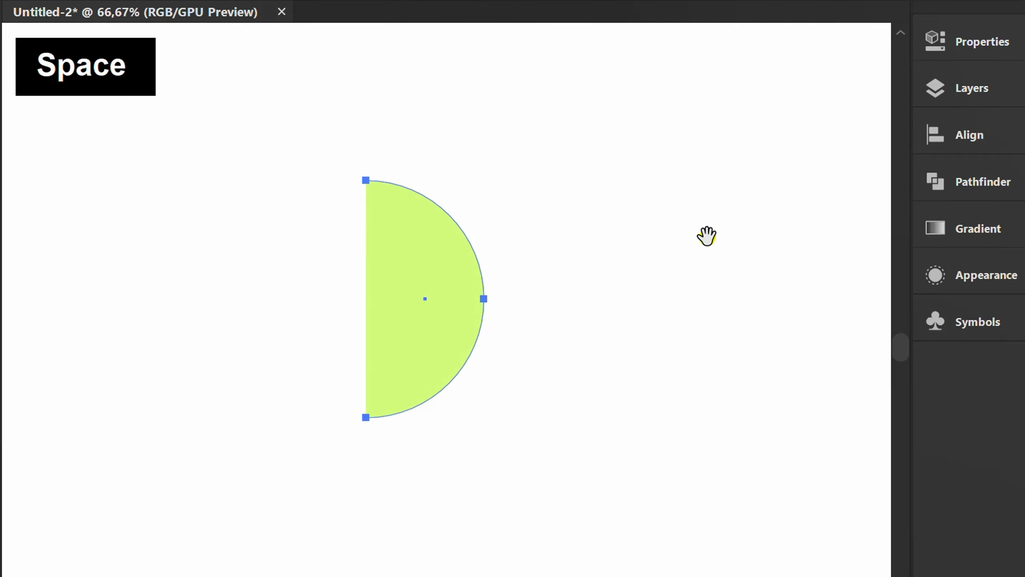
left_click_drag(707, 236, 513, 245)
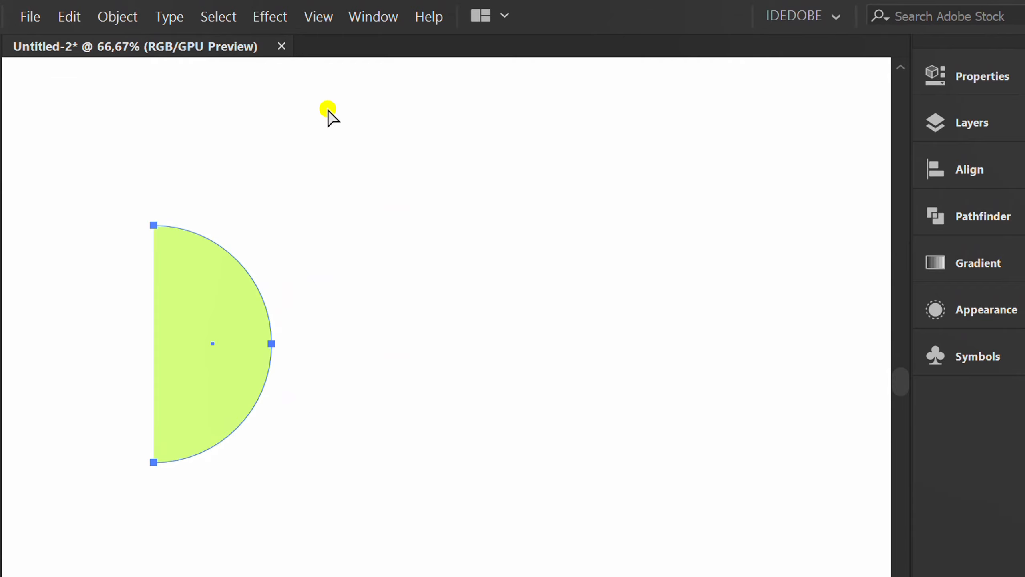
left_click(259, 11)
mouse_move(437, 128)
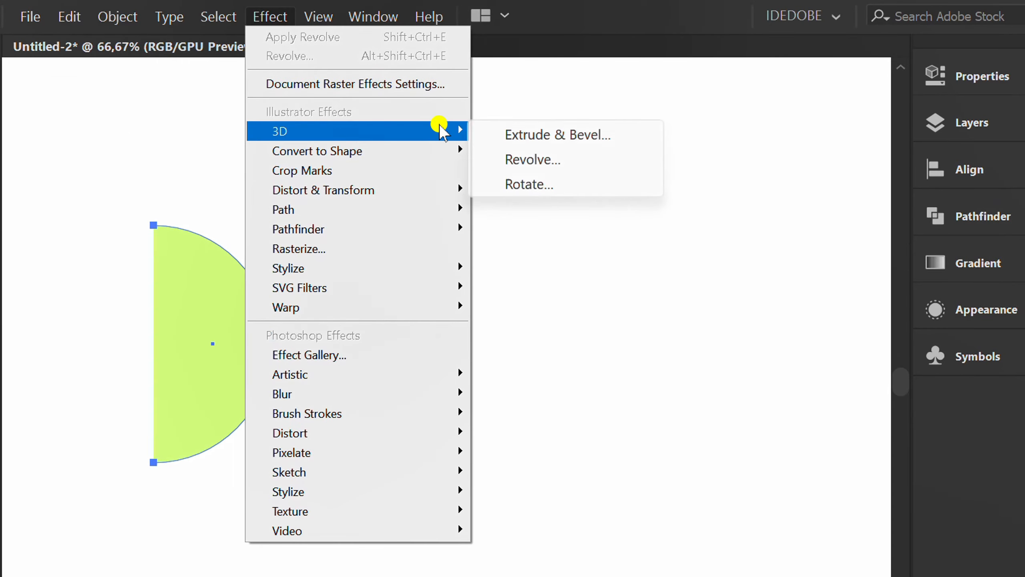
left_click(565, 161)
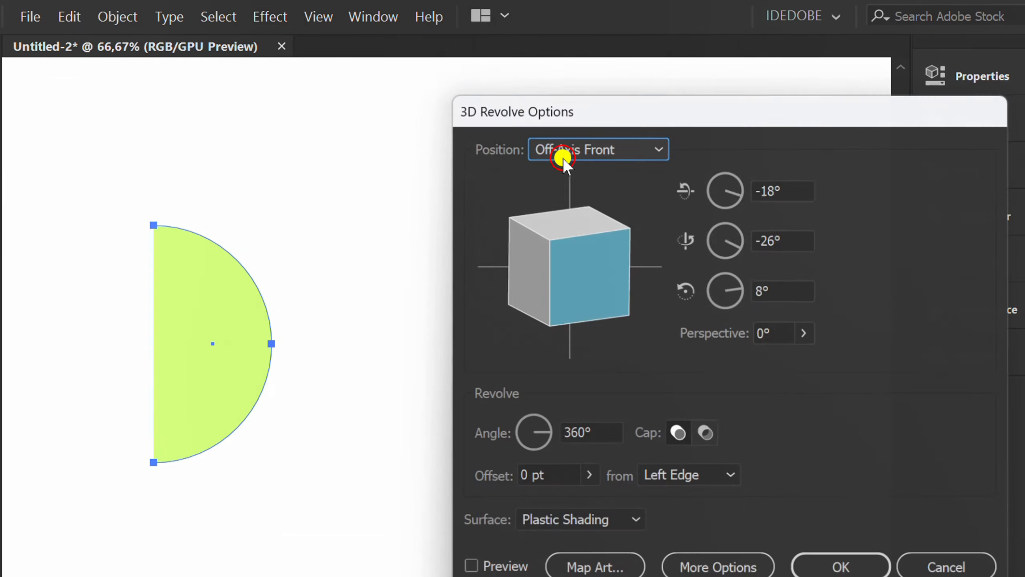
left_click_drag(675, 107, 592, 111)
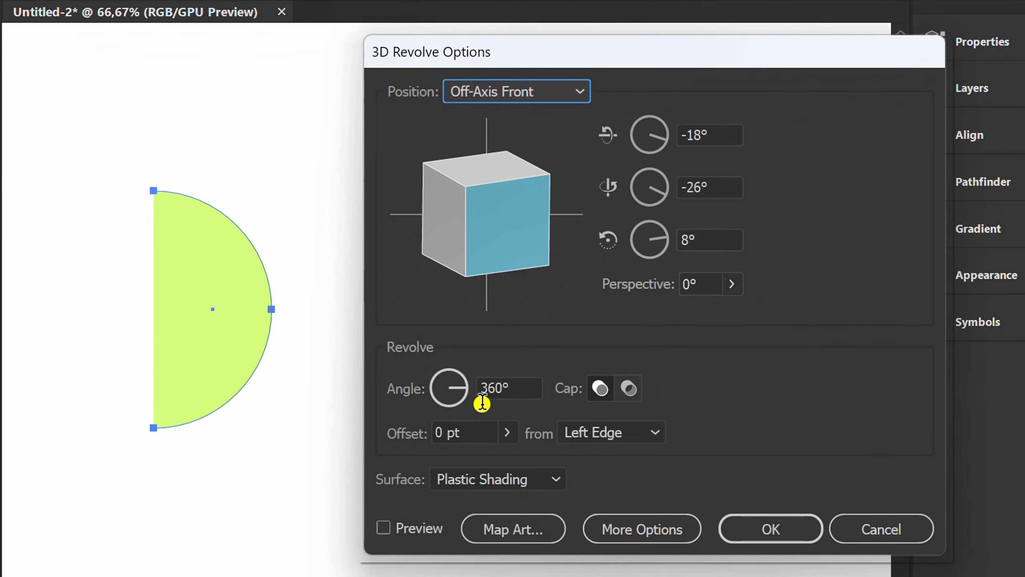
left_click(387, 527)
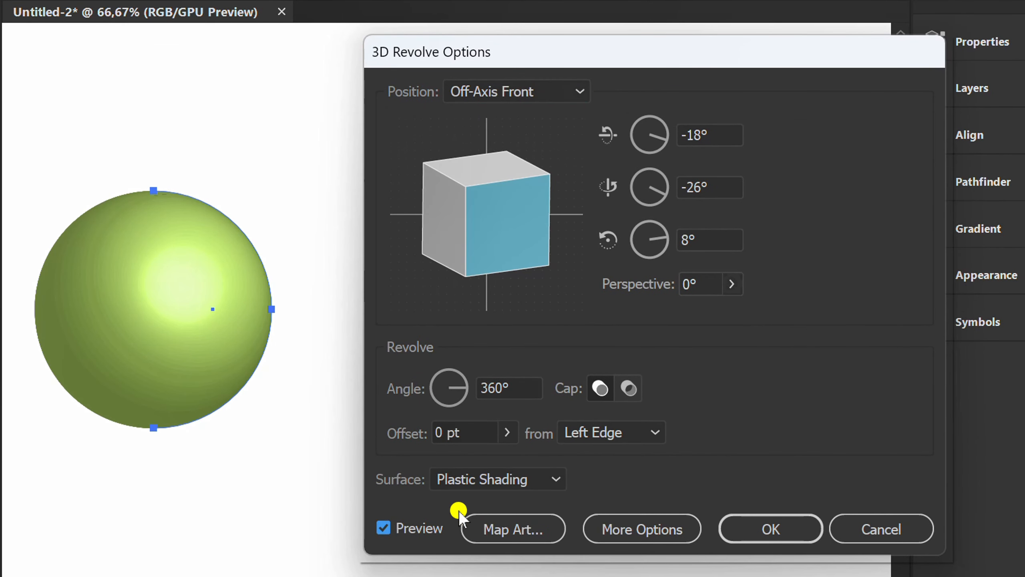
- Map the New Symbol onto the revolved sphere, scale it to fit, enable Invisible Geometry, and confirm the revolve
left_click(527, 533)
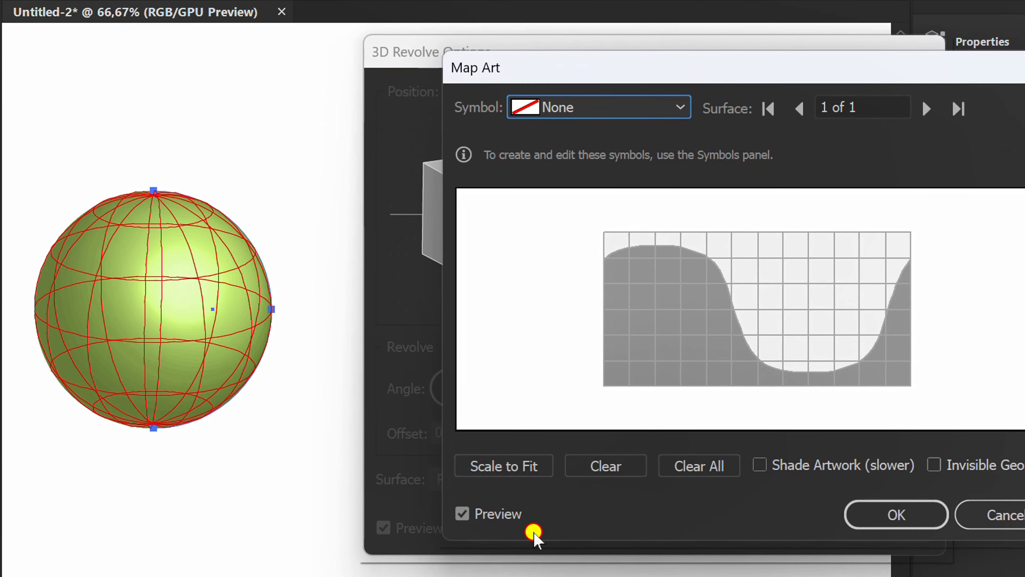
left_click(640, 107)
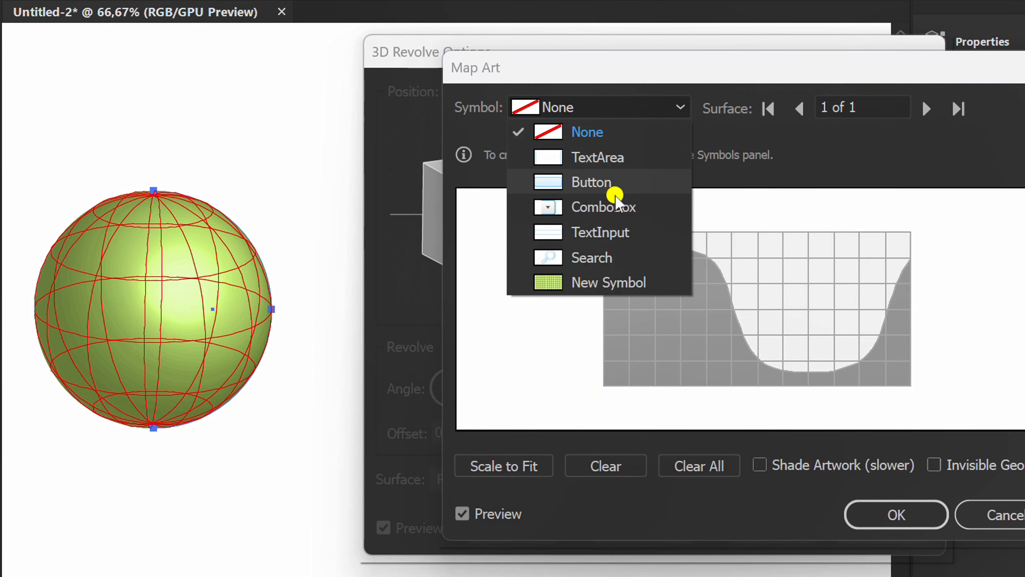
left_click(603, 284)
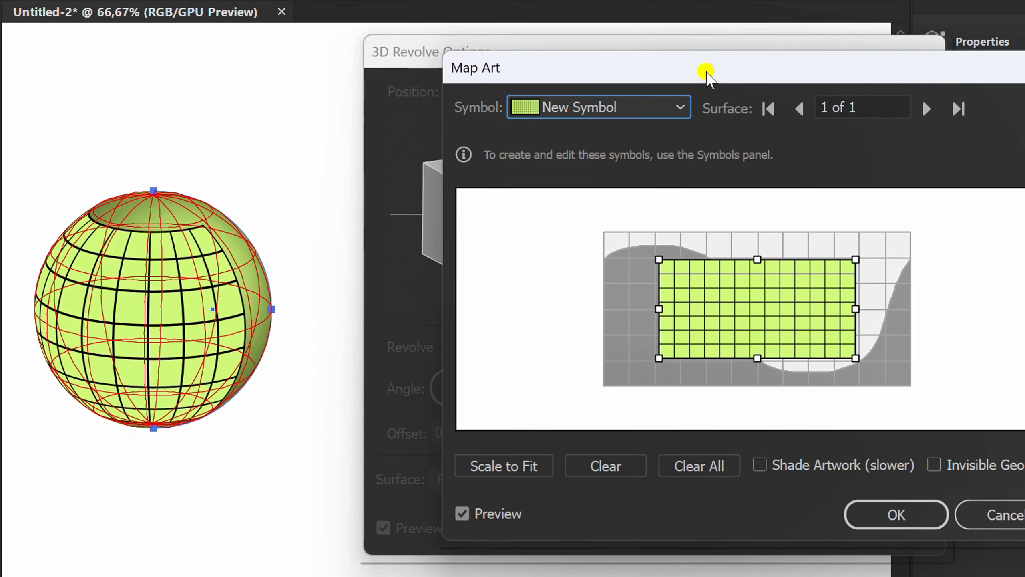
left_click_drag(707, 68, 570, 75)
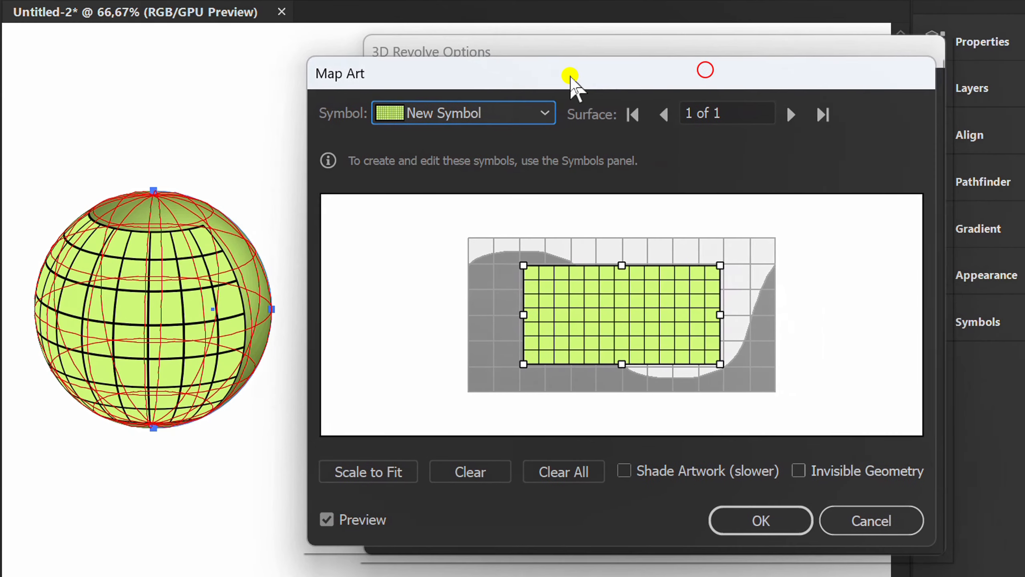
left_click(377, 472)
left_click(796, 471)
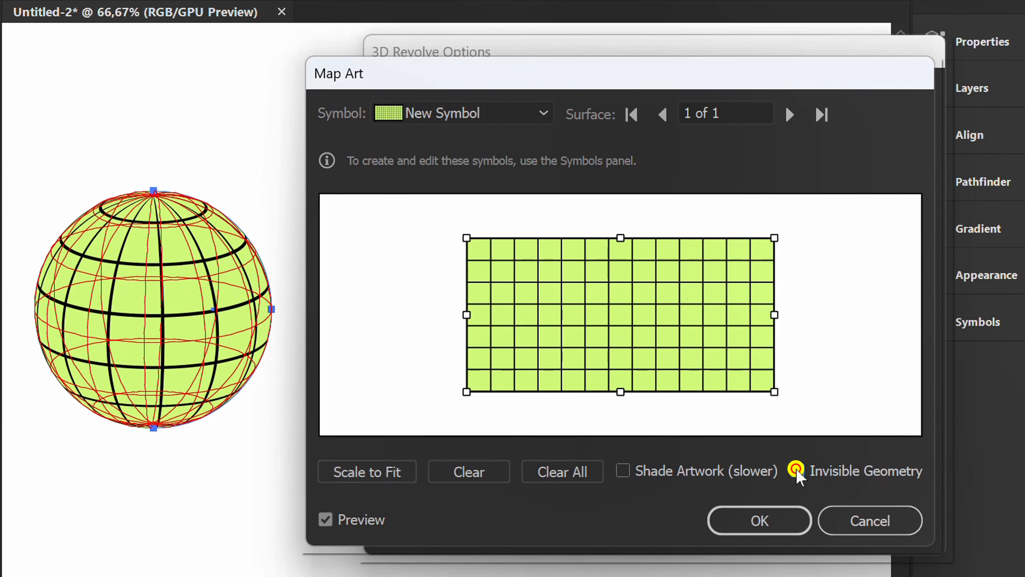
left_click(756, 522)
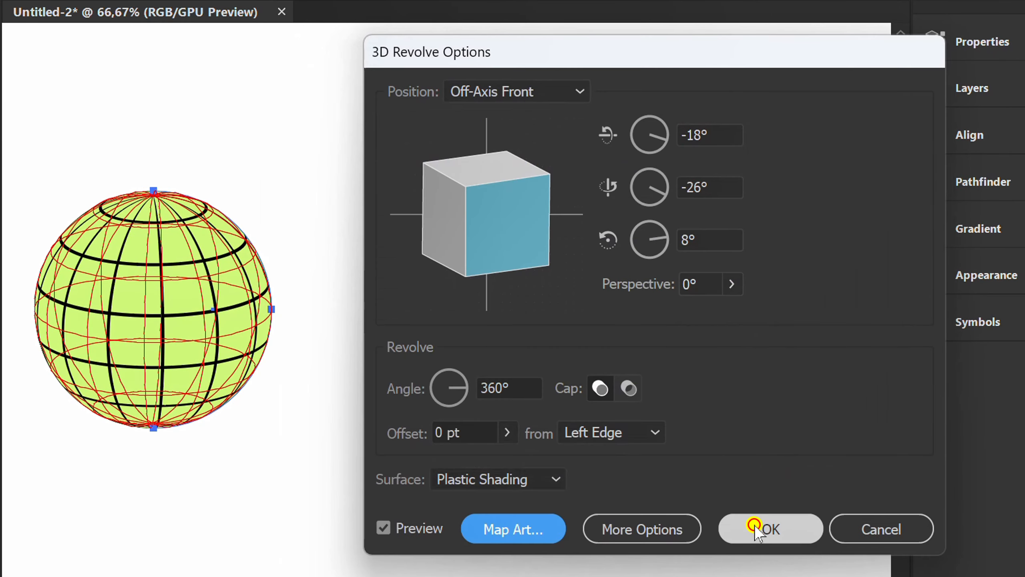
left_click(756, 527)
- Expand the globe's appearance into editable artwork
key("space")
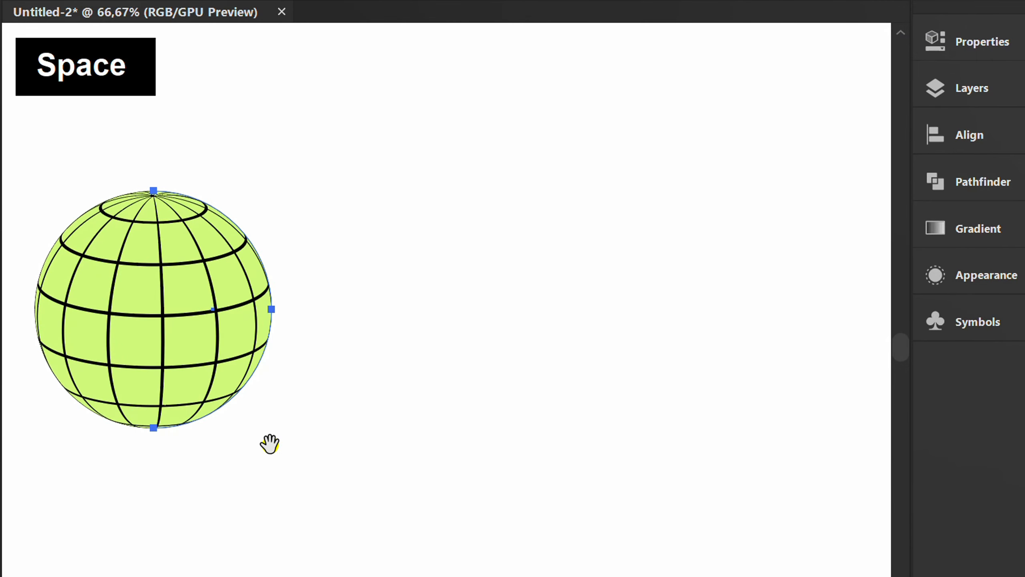
left_click_drag(269, 444, 512, 396)
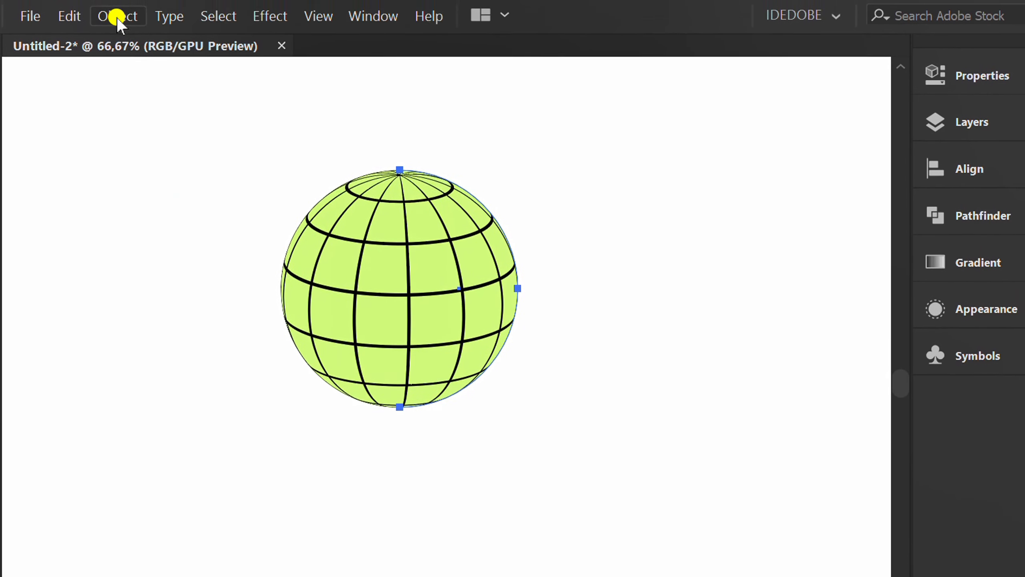
left_click(117, 18)
left_click(267, 277)
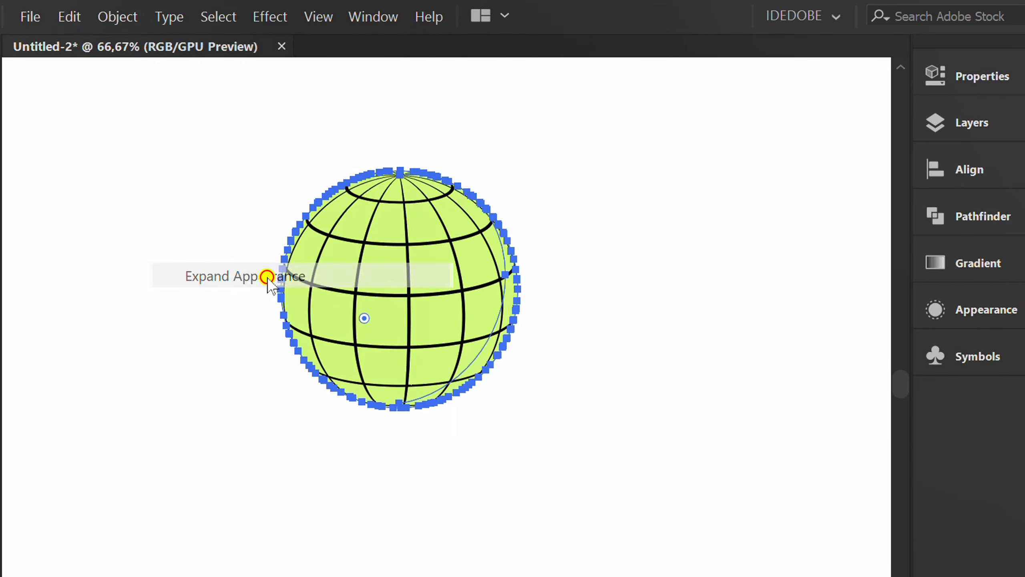
- Align the globe to the horizontal and vertical centre of the artboard, placing it over the badge
key("v")
left_click(201, 330)
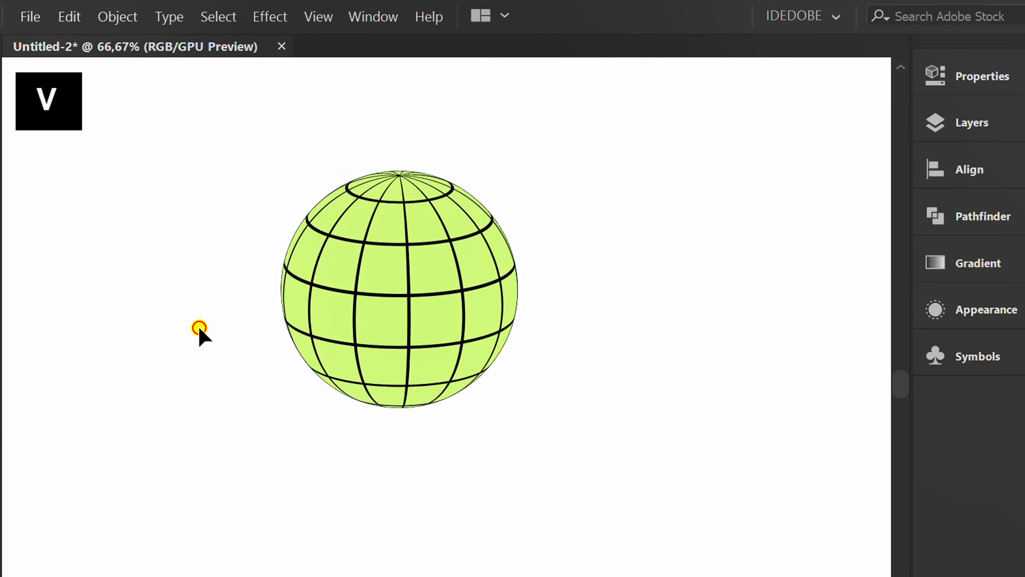
scroll(608, 332, "down", 3)
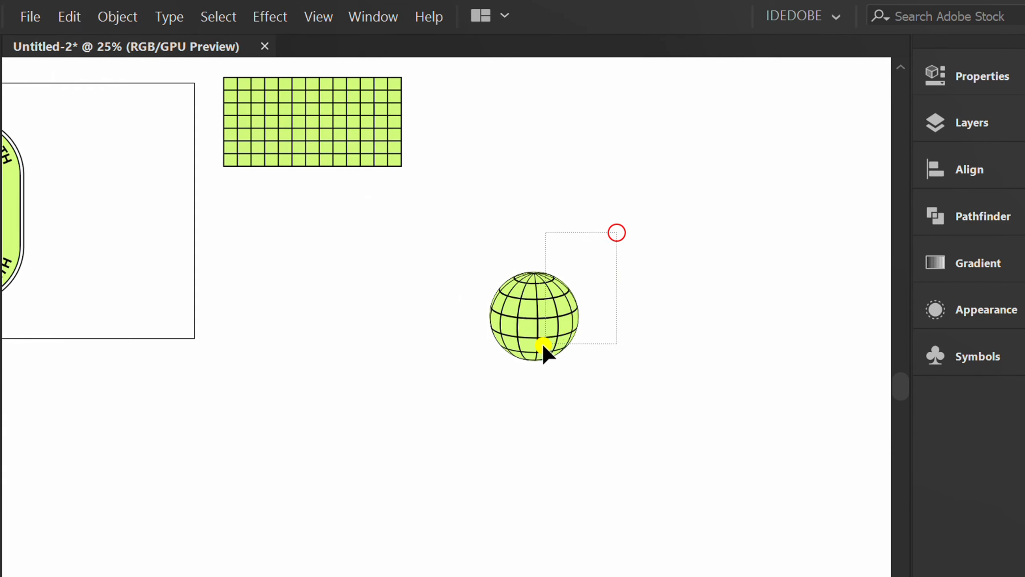
left_click_drag(542, 344, 542, 343)
left_click(974, 172)
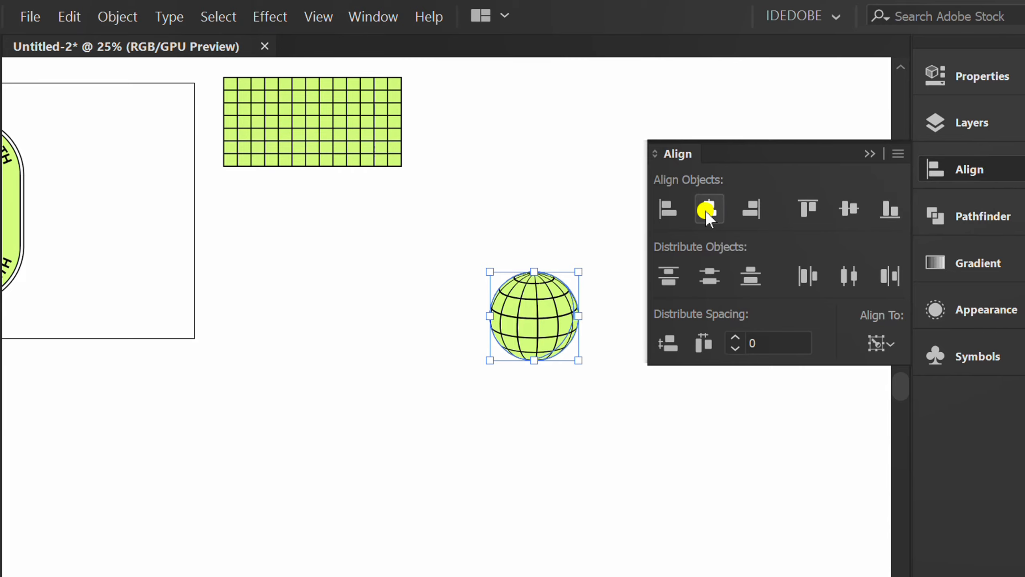
left_click(707, 209)
left_click(851, 207)
left_click(863, 159)
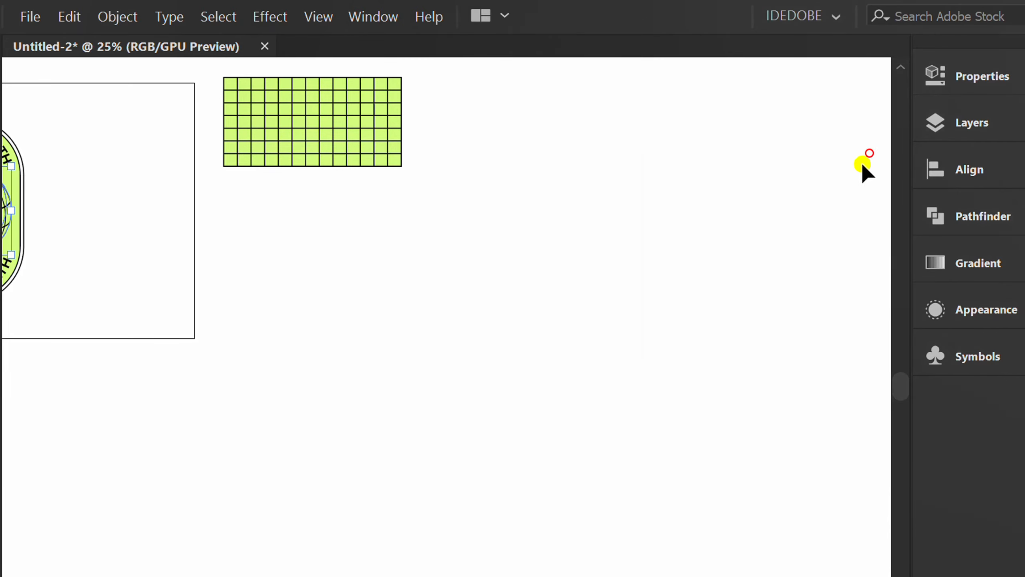
- Apply an envelope distort mesh with 7 rows and 7 columns to the globe
key("space")
left_click_drag(162, 316, 518, 382)
scroll(417, 315, "up", 3)
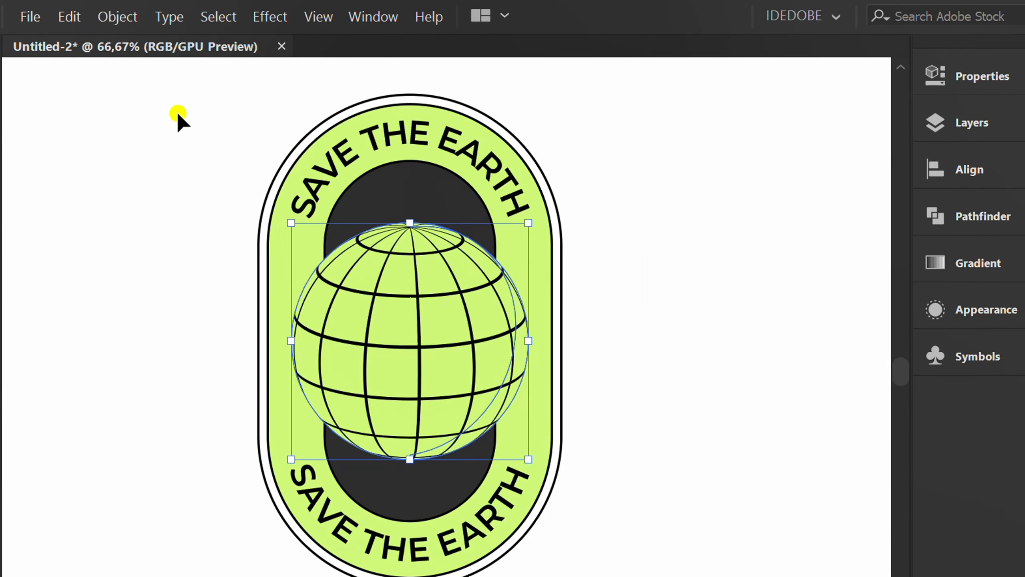
left_click(117, 17)
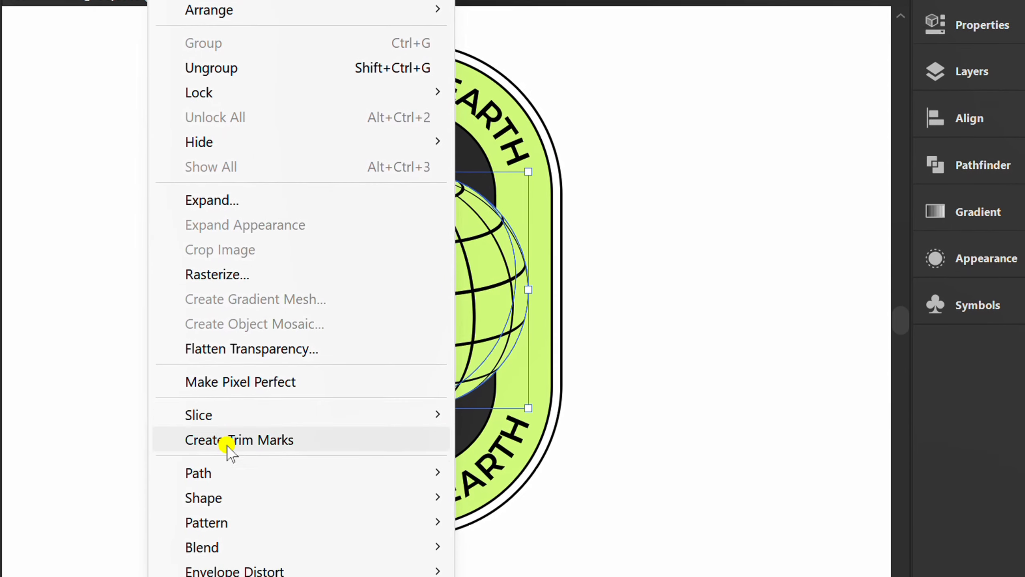
mouse_move(335, 501)
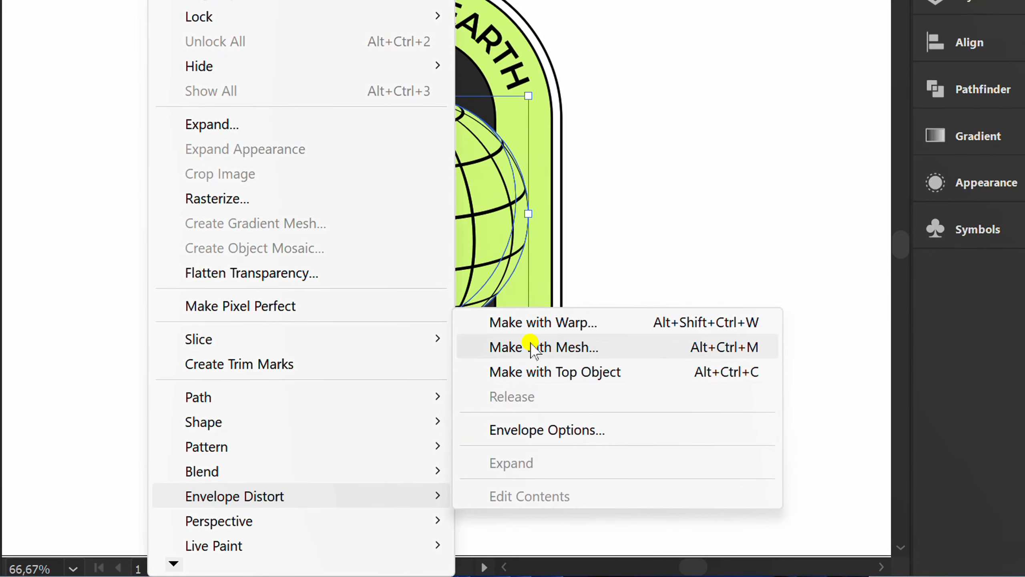
left_click(581, 347)
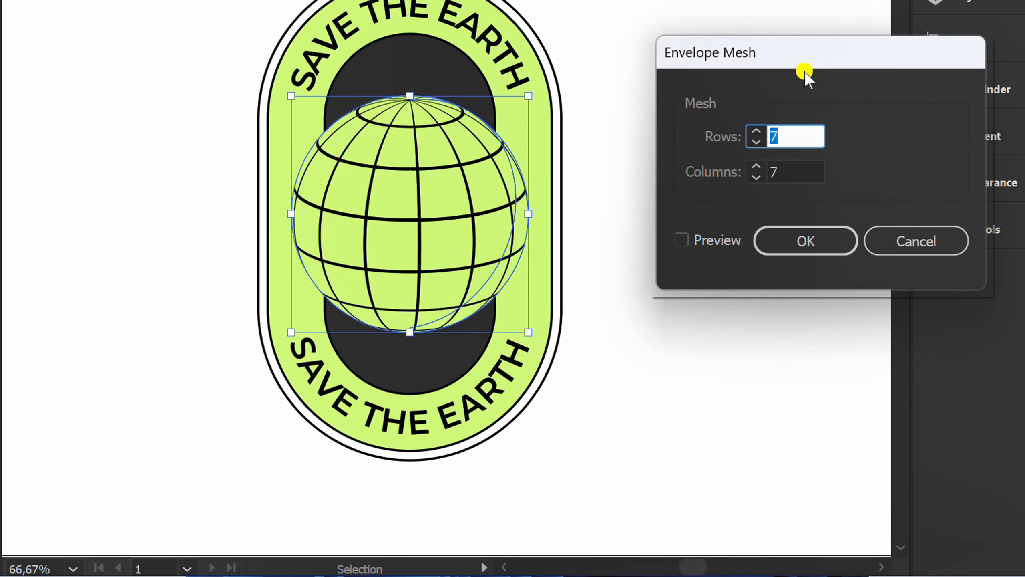
left_click_drag(810, 57, 742, 101)
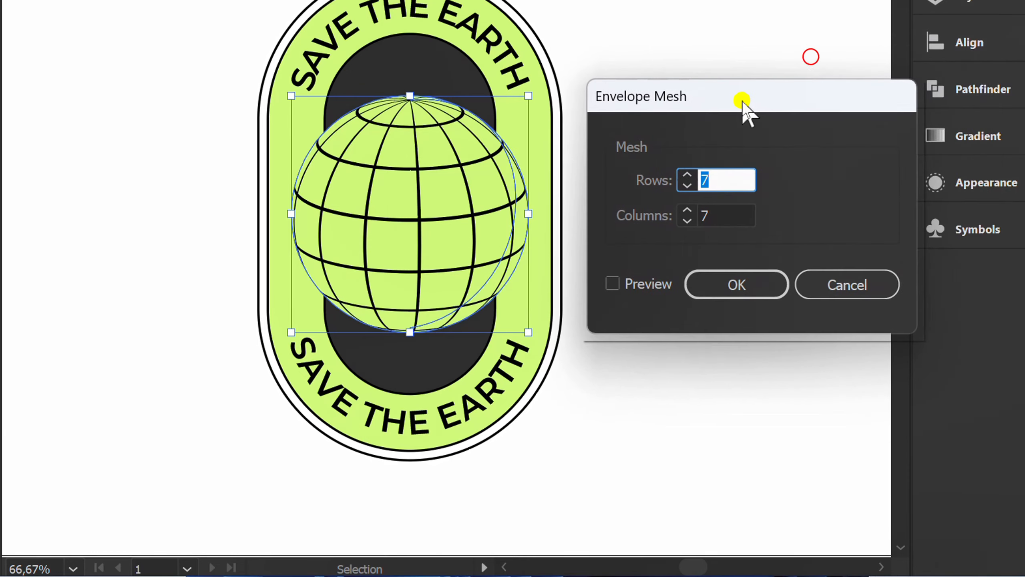
left_click(613, 283)
left_click(730, 178)
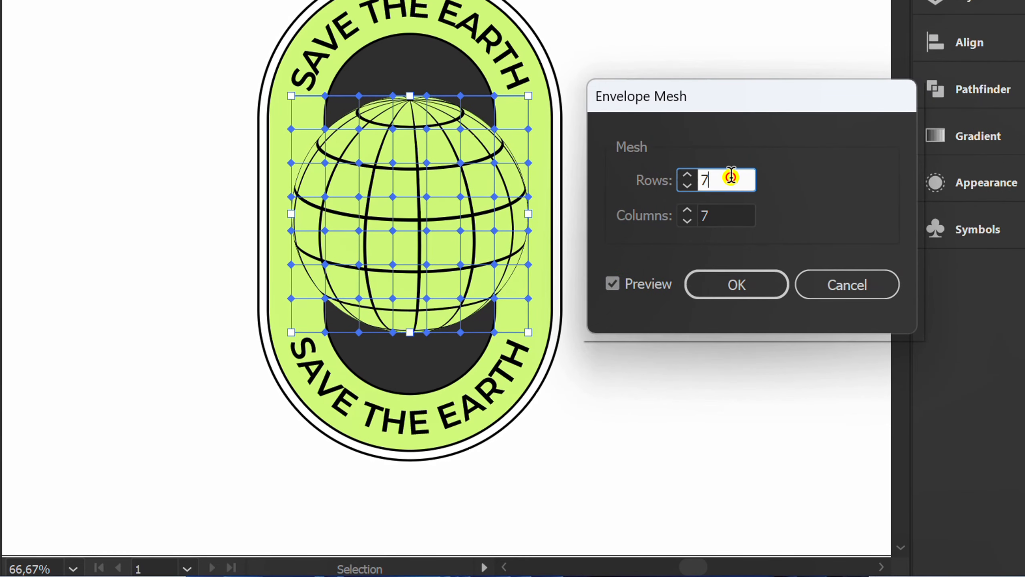
left_click(732, 218)
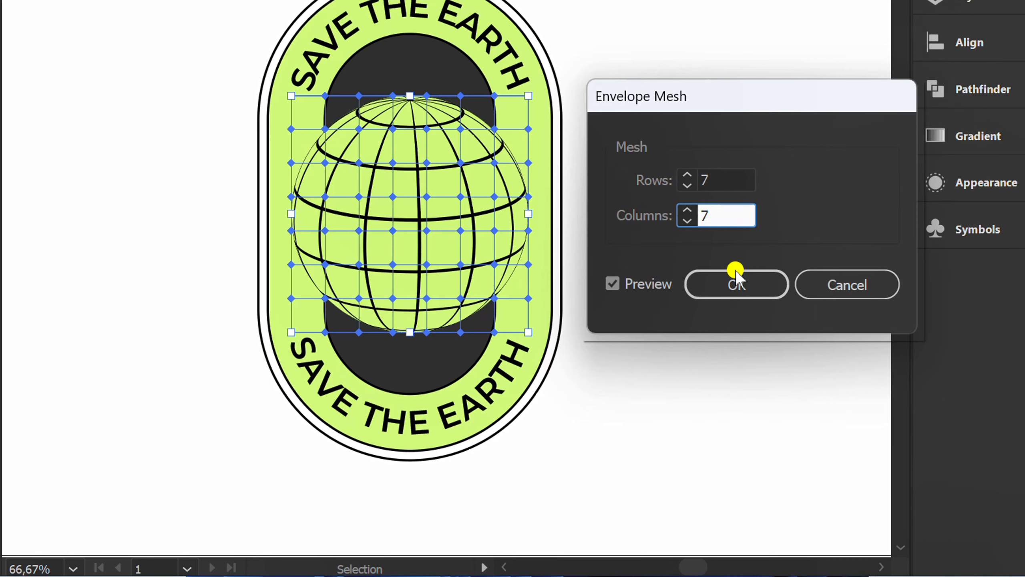
left_click(740, 283)
- Pull the globe's centre column of mesh points downward with the Mesh tool to form a dripping point
scroll(412, 363, "up", 3)
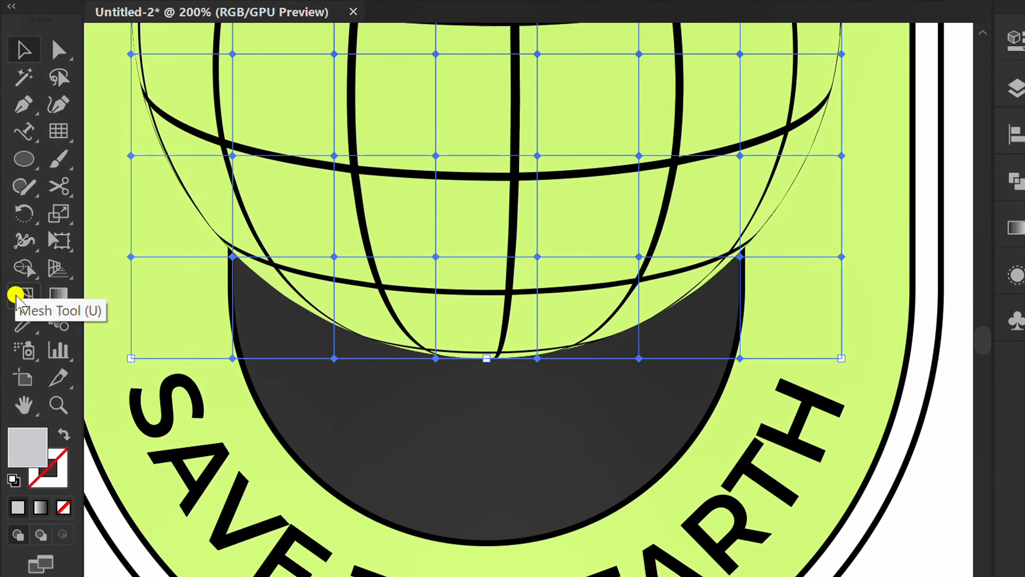
left_click(21, 294)
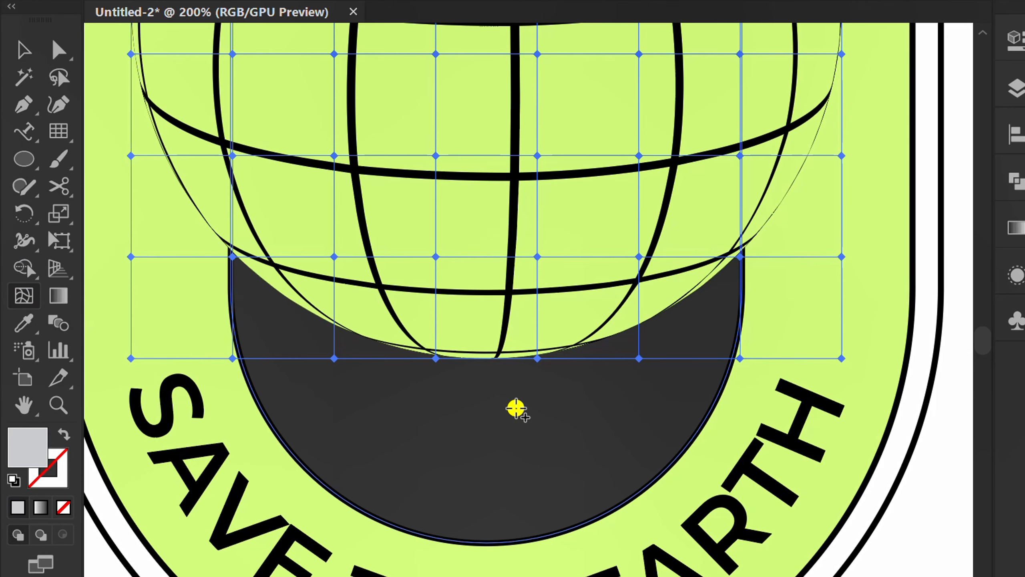
left_click_drag(538, 357, 539, 532)
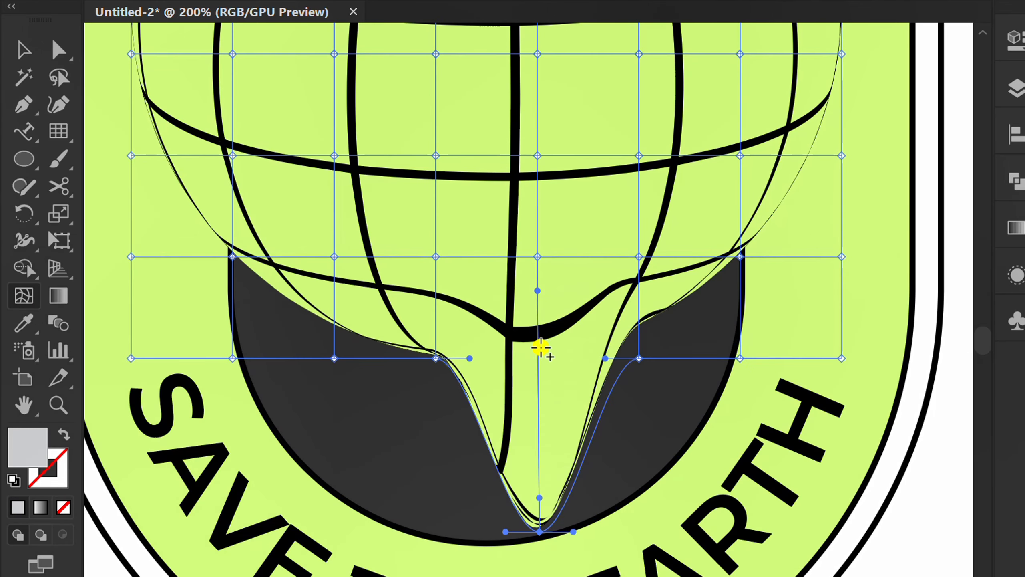
left_click_drag(535, 257, 535, 399)
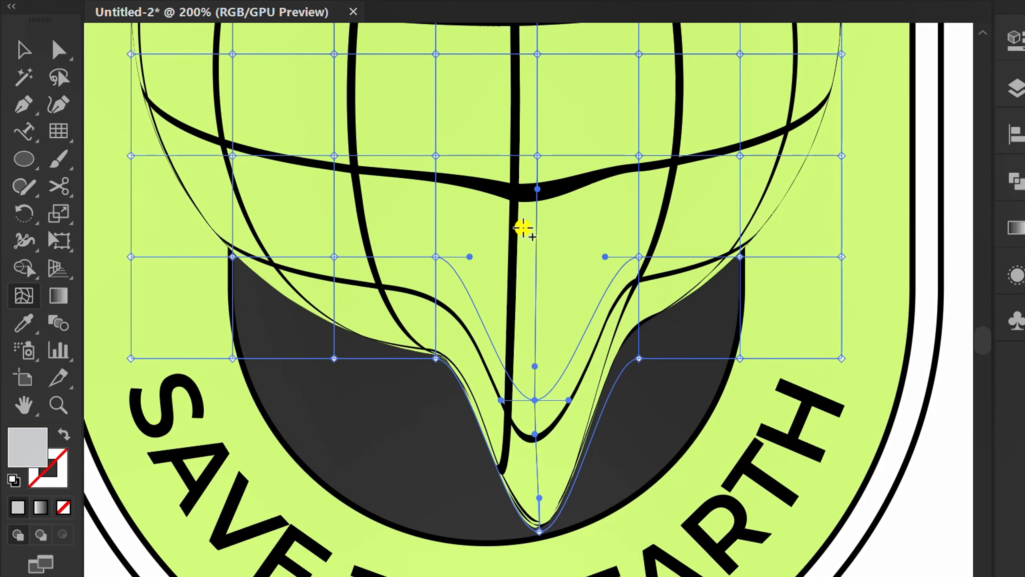
left_click_drag(537, 155, 539, 287)
scroll(523, 241, "down", 2)
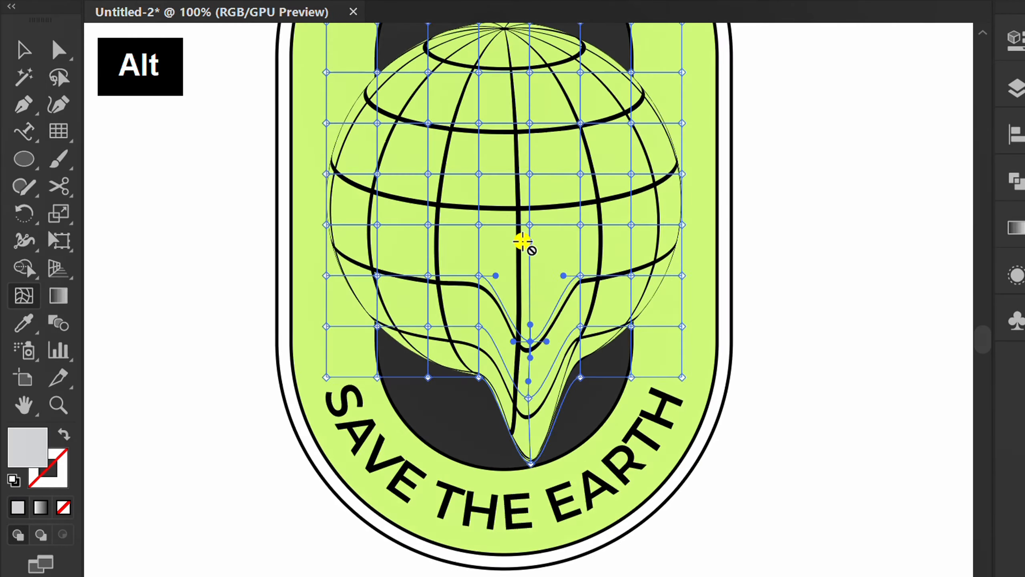
scroll(522, 241, "up", 2)
left_click_drag(537, 201, 533, 294)
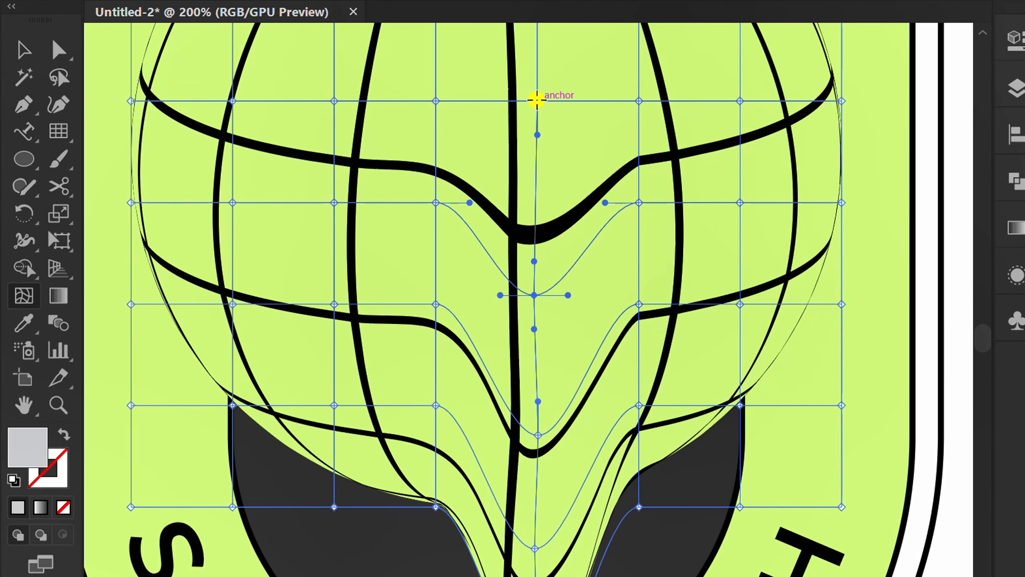
left_click_drag(536, 100, 533, 131)
- Drag each mesh point of the right-hand inner column downward to extend the melting effect
scroll(542, 332, "down", 1)
scroll(681, 435, "up", 1)
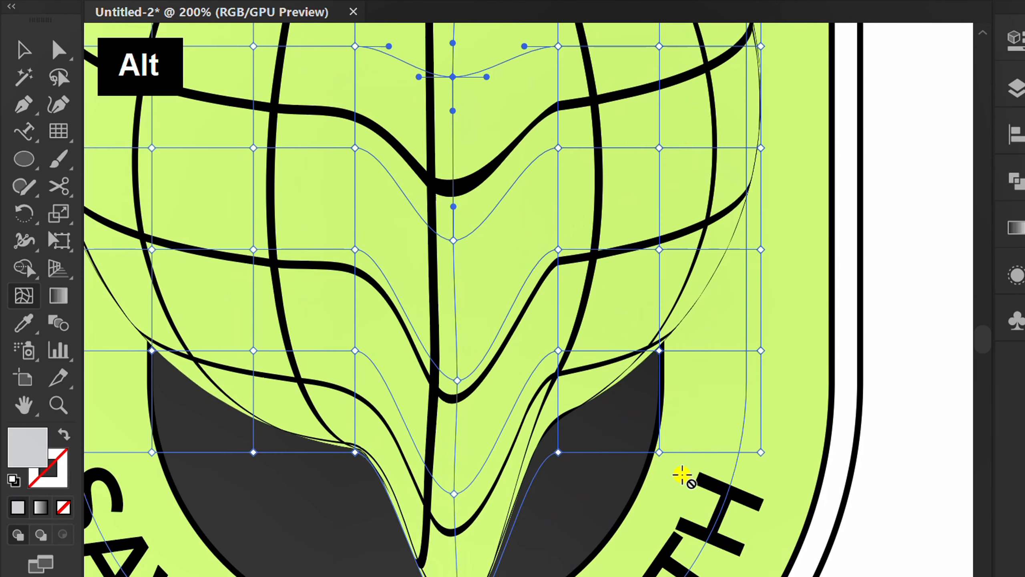
left_click_drag(659, 452, 657, 492)
left_click_drag(659, 350, 659, 400)
left_click_drag(659, 250, 659, 308)
left_click_drag(661, 147, 659, 198)
- Drag each mesh point of the left-hand inner column downward to extend the melting effect on that side
scroll(693, 280, "down", 1, "alt")
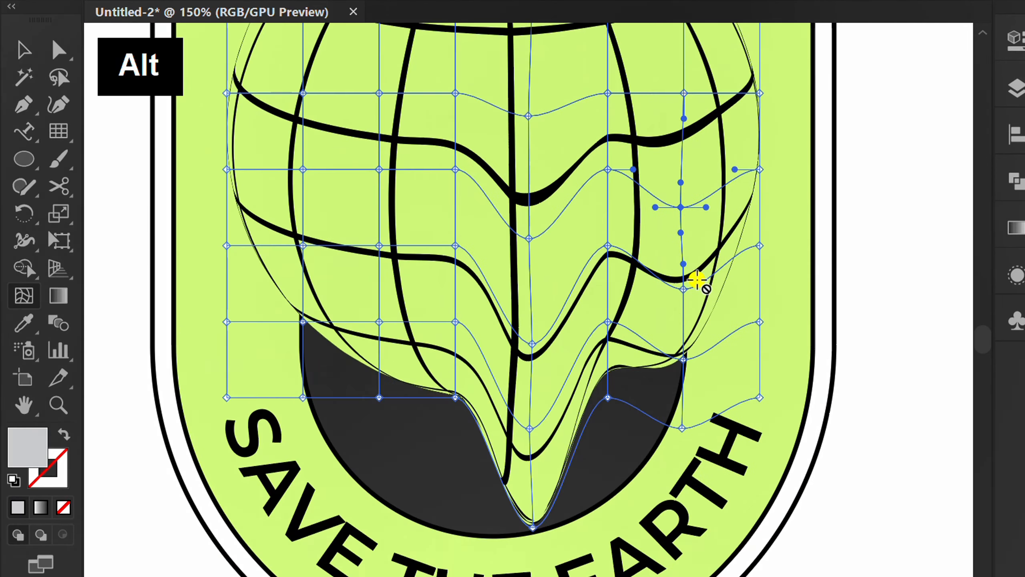
scroll(394, 407, "up", 1, "alt")
left_click_drag(392, 403, 396, 444)
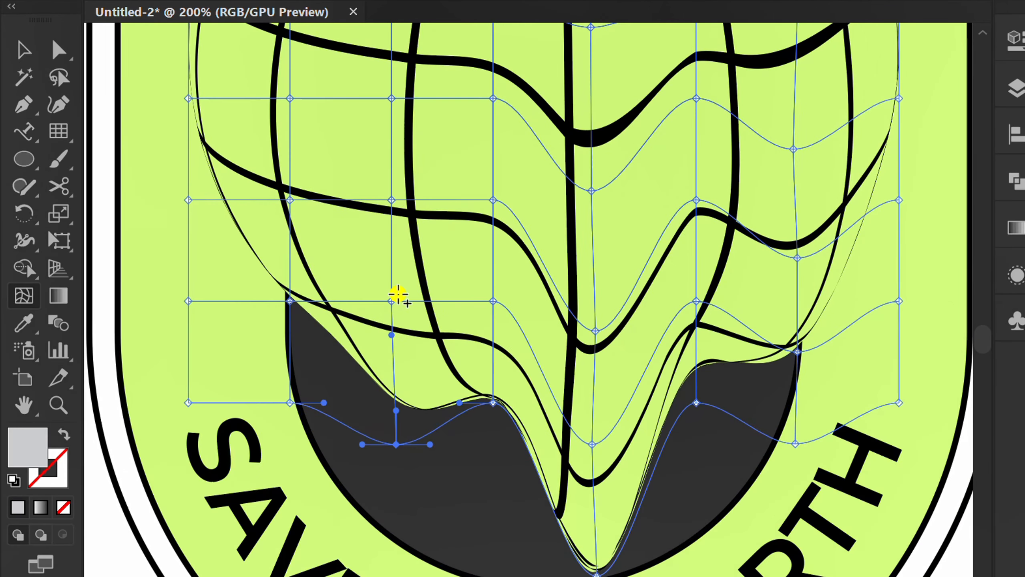
left_click_drag(391, 300, 394, 351)
left_click_drag(391, 200, 393, 263)
scroll(389, 191, "down", 1, "alt")
scroll(392, 190, "up", 1, "alt")
left_click_drag(393, 144, 389, 195)
scroll(362, 383, "down", 1, "alt")
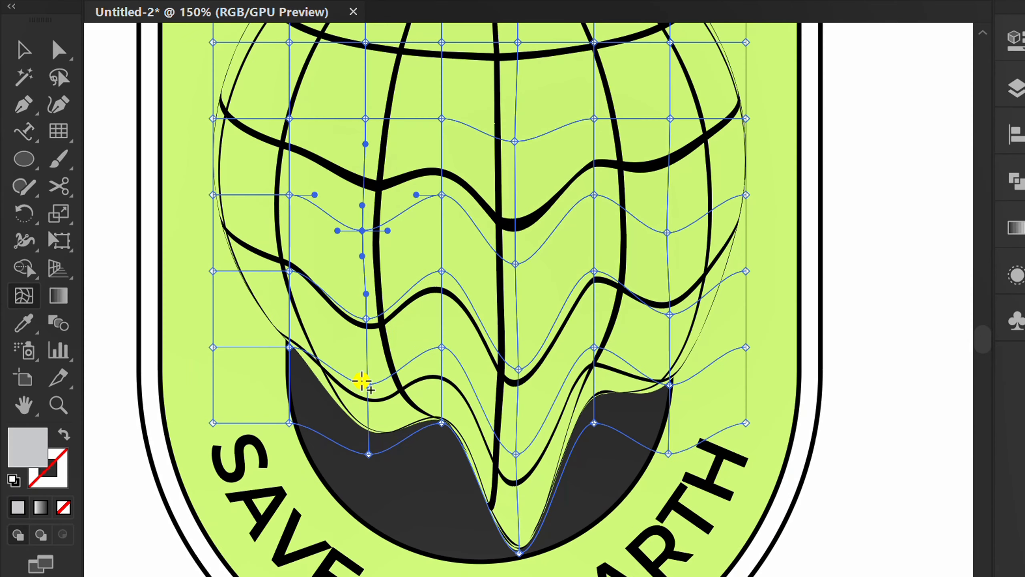
- Nudge the melted globe upward six steps within the badge and deselect it
key("v")
left_click(913, 343)
key("ctrl+minus")
left_click(564, 315)
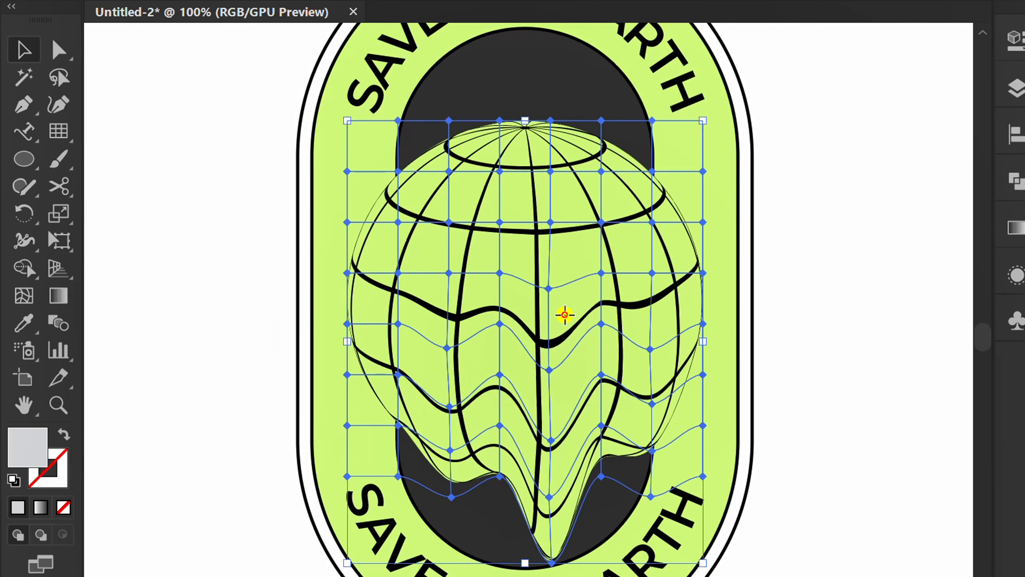
key("Up")
key("Up")
key("Up")
key("Up")
key("Up")
key("Up")
key("Up")
key("Up")
key("Up")
key("Up")
key("Up")
key("Up")
key("Up")
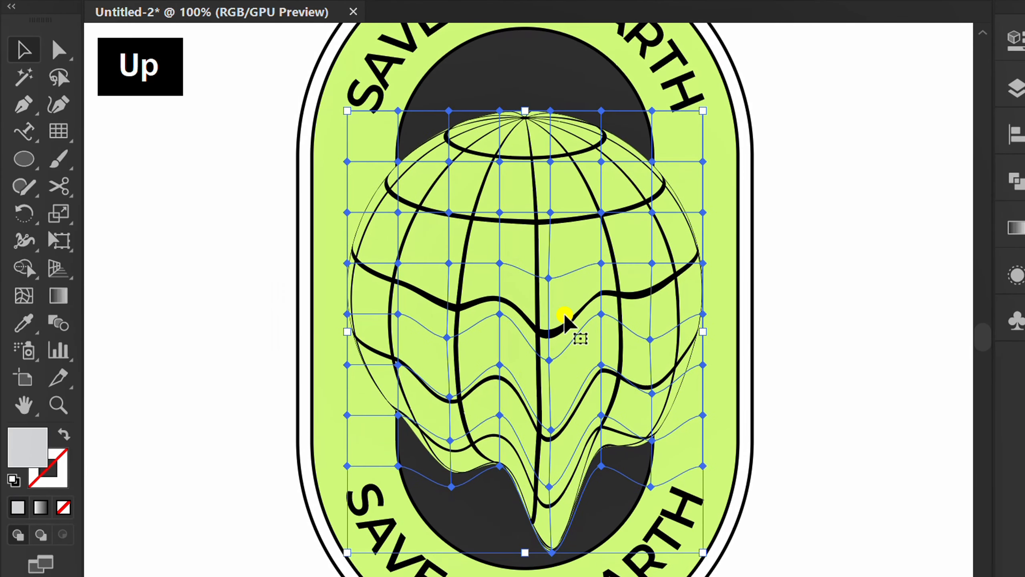
left_click(886, 351)
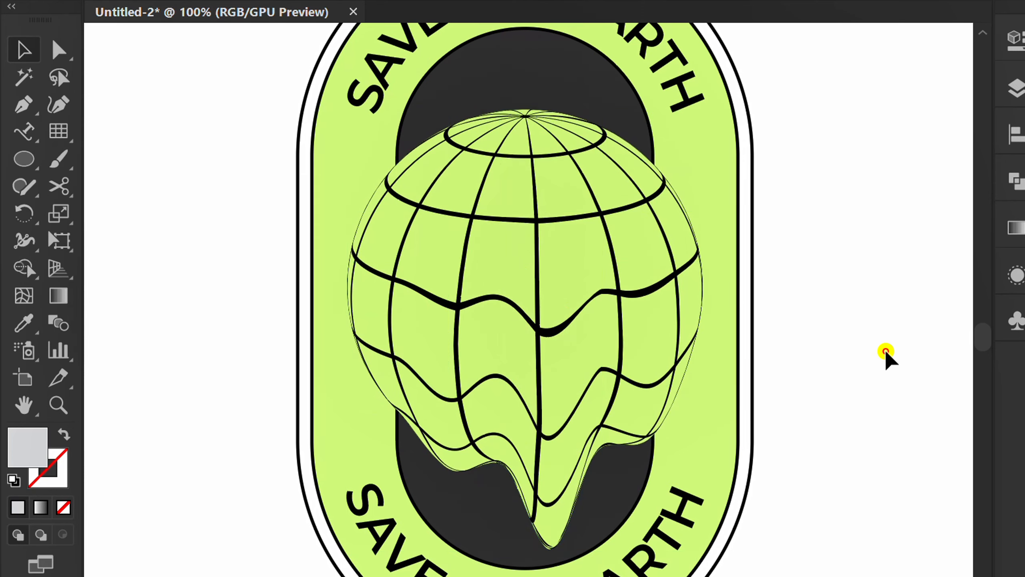
- Draw a 25 pt by 25 pt circle beside the badge with the Ellipse tool
key("l")
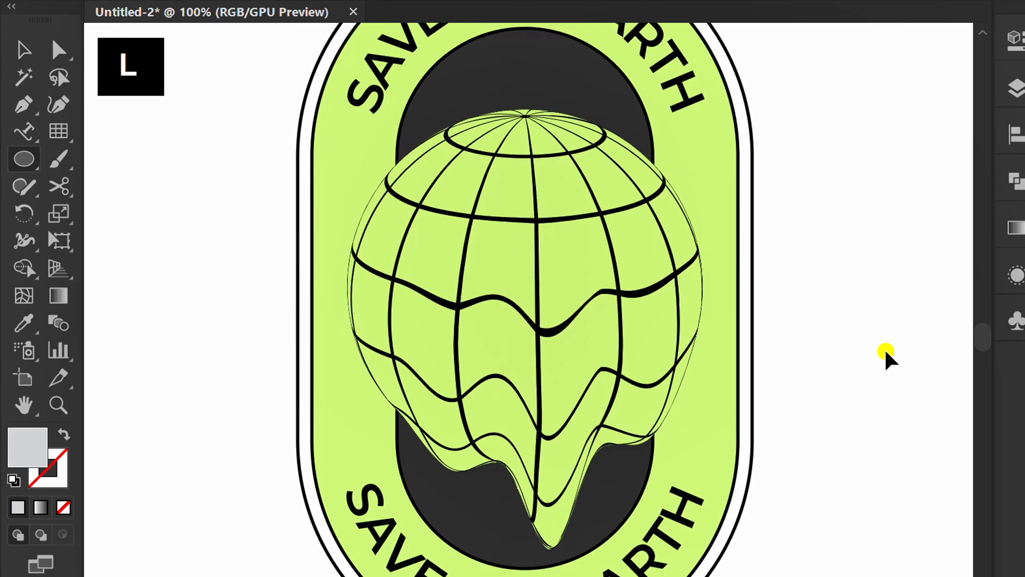
left_click(232, 240)
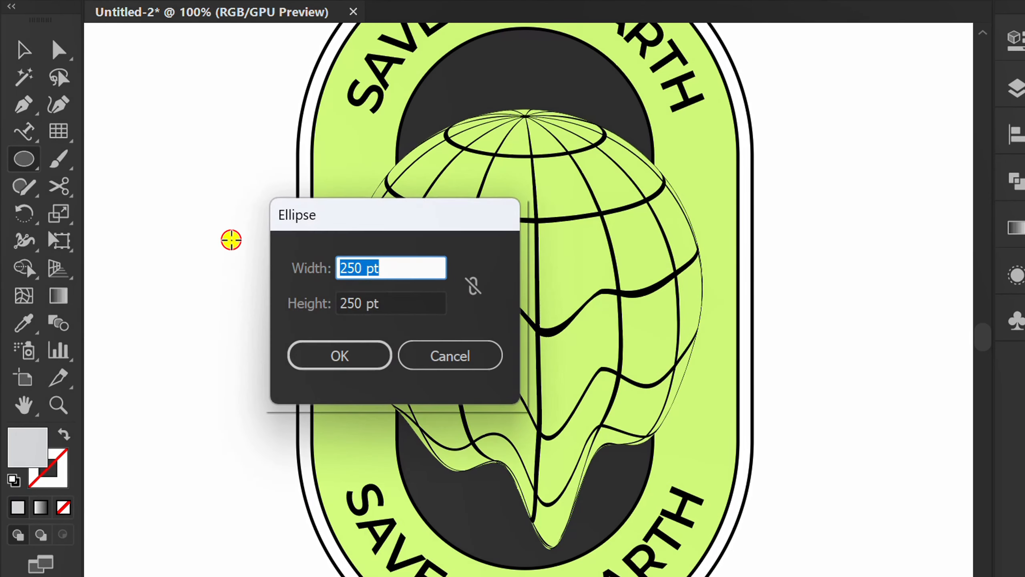
type("25")
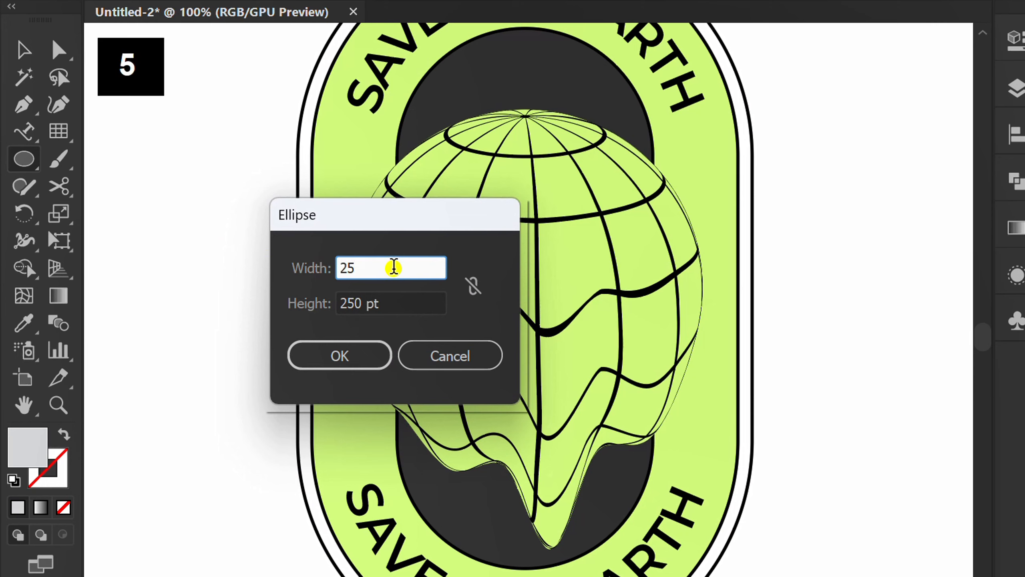
left_click(394, 304)
type("25")
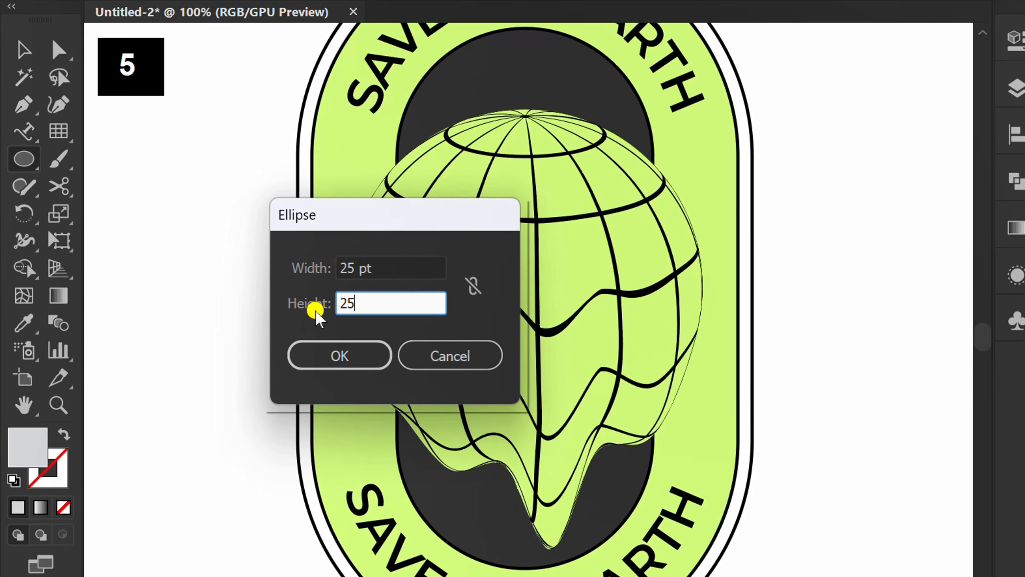
left_click(342, 352)
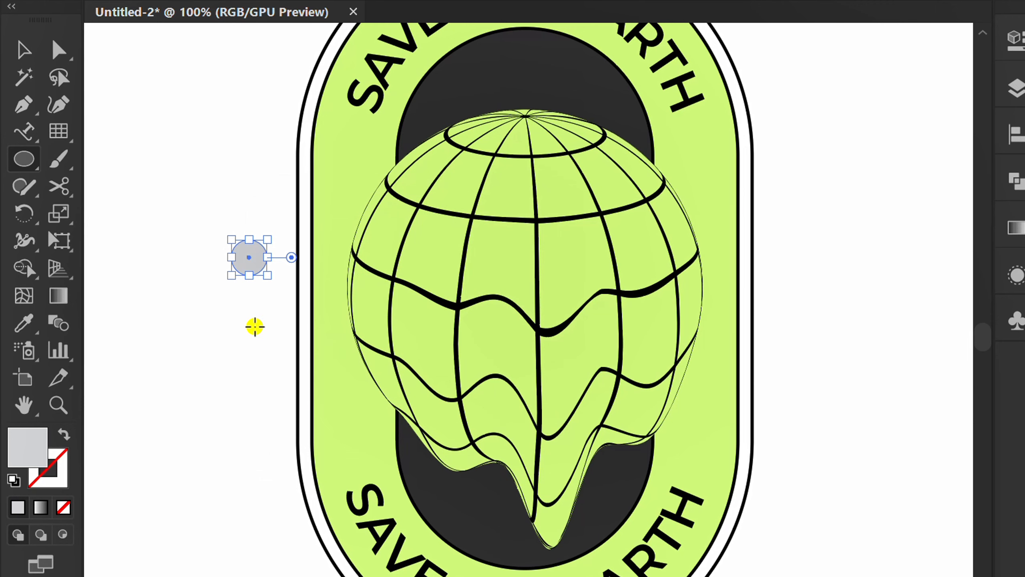
- Sample the globe's green fill onto the circle and remove the circle's stroke
key("i")
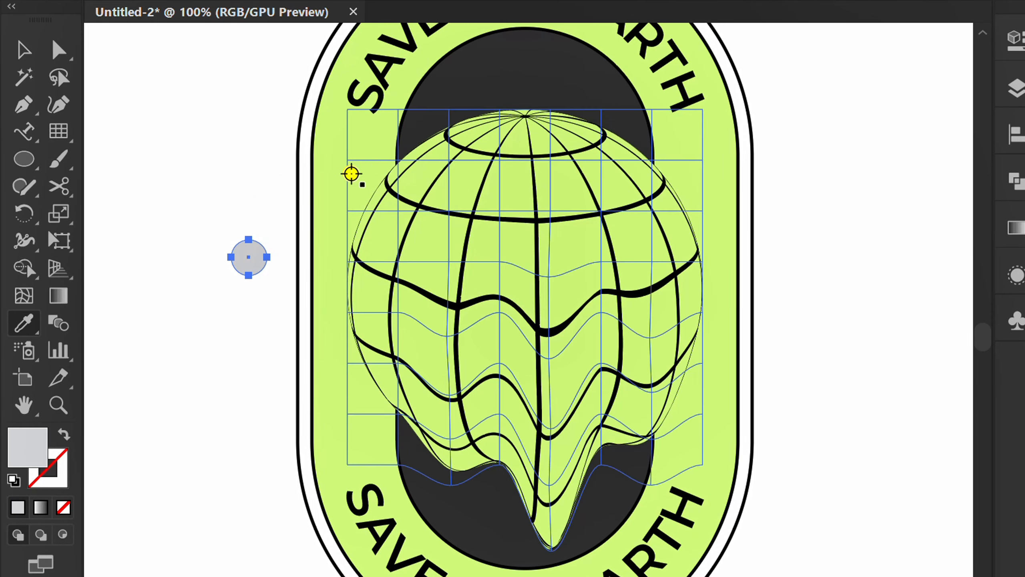
left_click(329, 170)
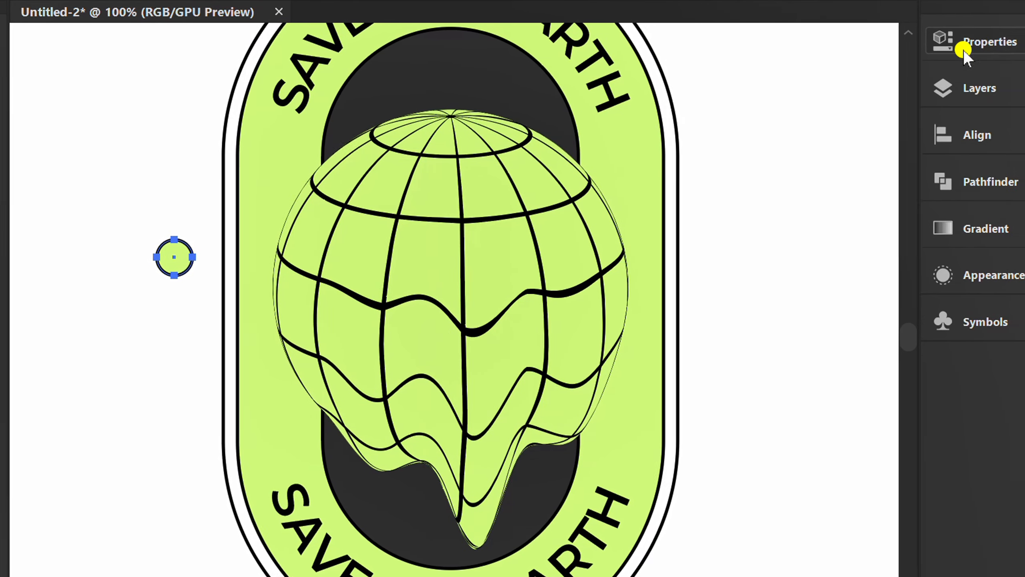
left_click(968, 44)
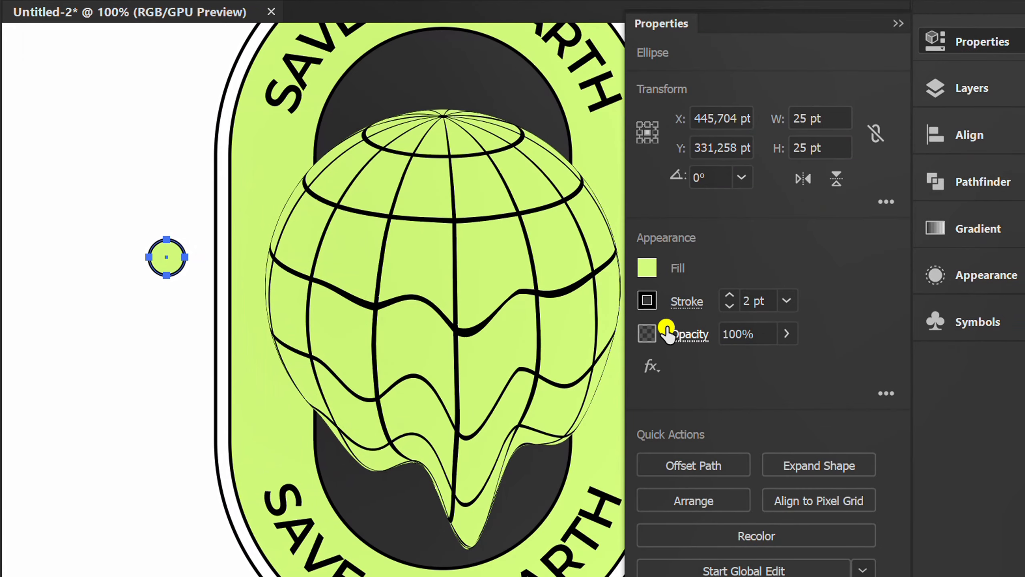
left_click(646, 301)
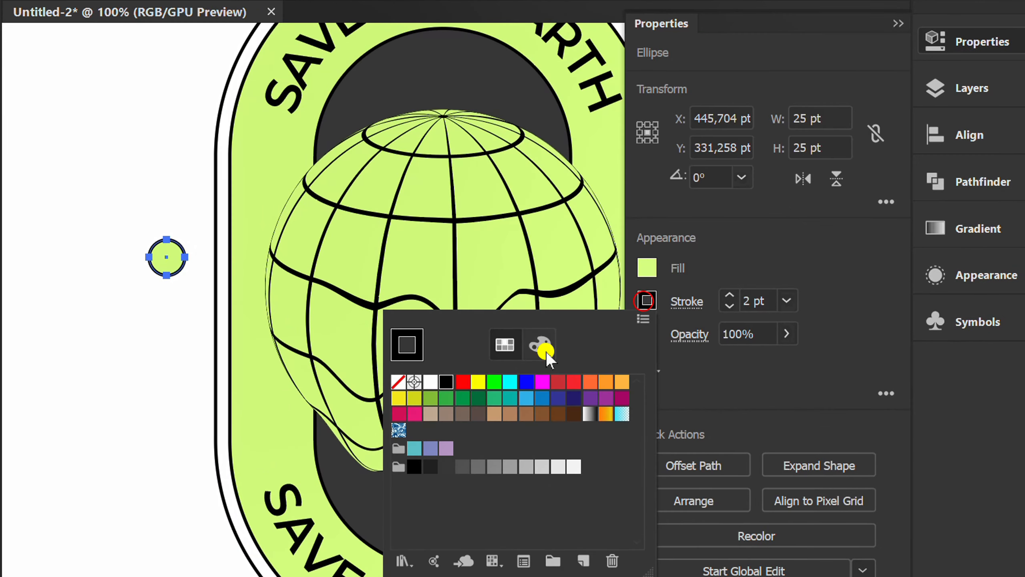
left_click(396, 381)
left_click(786, 243)
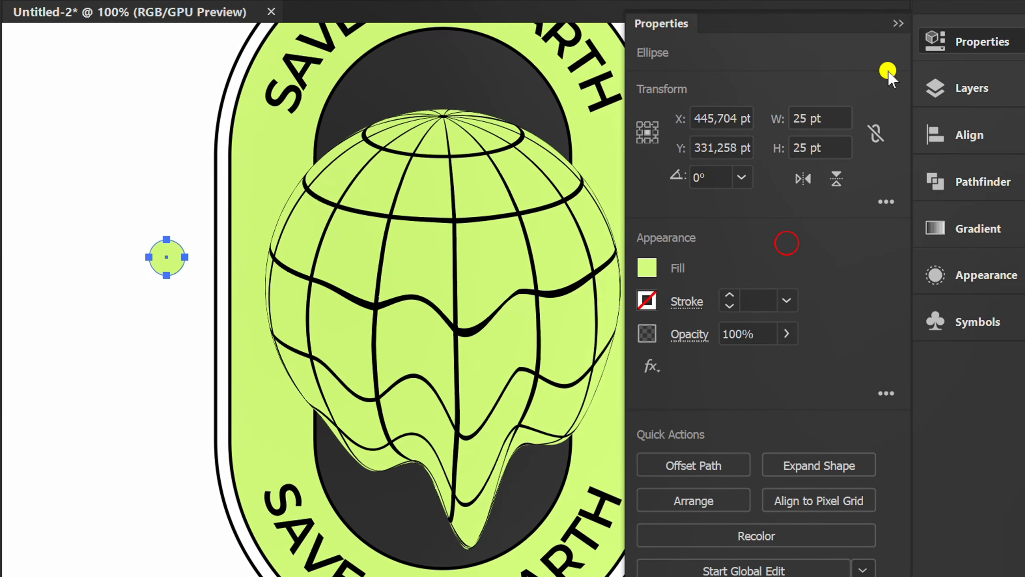
- Apply a Pucker & Bloat effect of -70% to the circle to turn it into a four-point sparkle
left_click(900, 23)
scroll(272, 227, "up", 2)
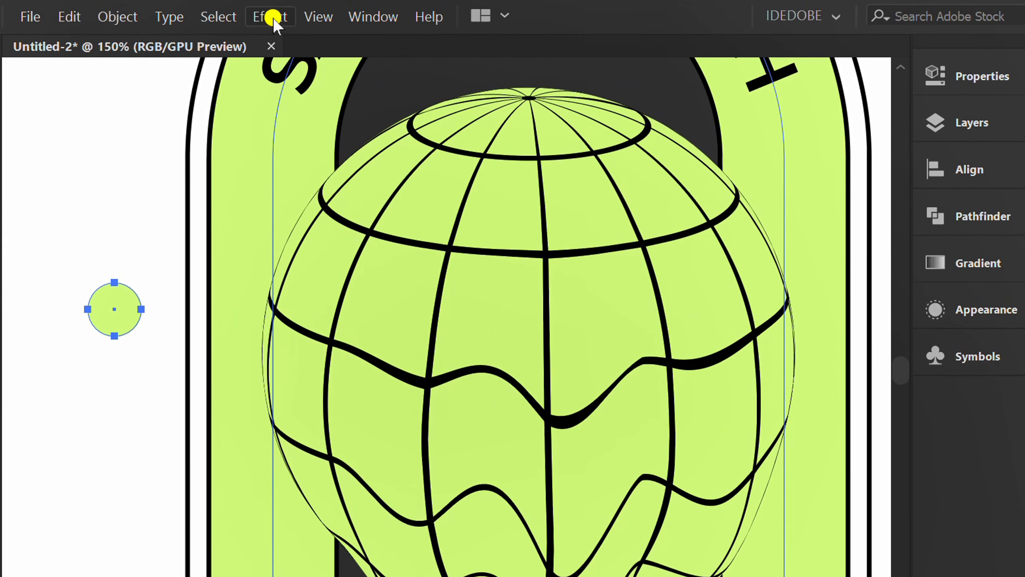
left_click(270, 17)
mouse_move(398, 188)
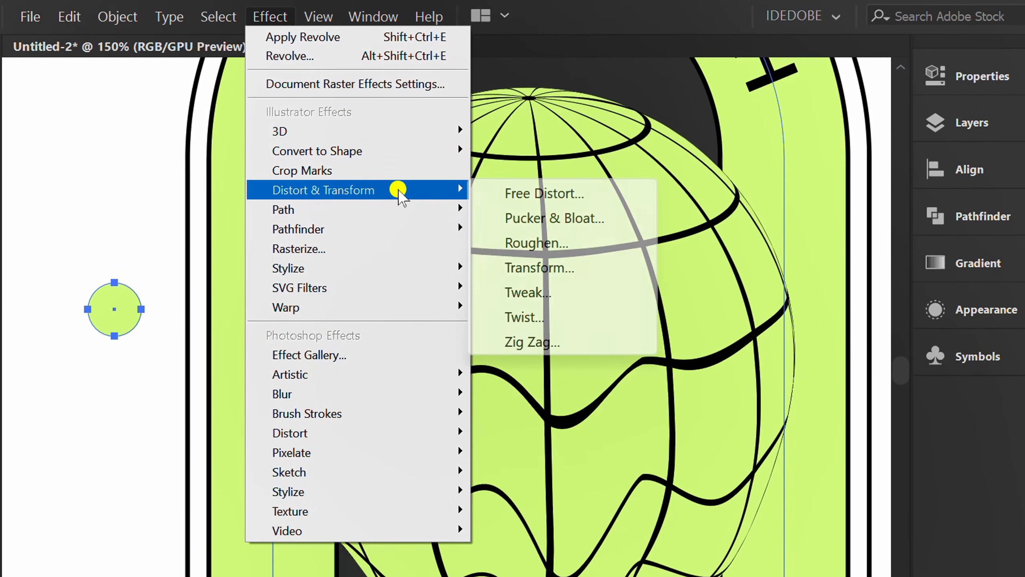
left_click(593, 219)
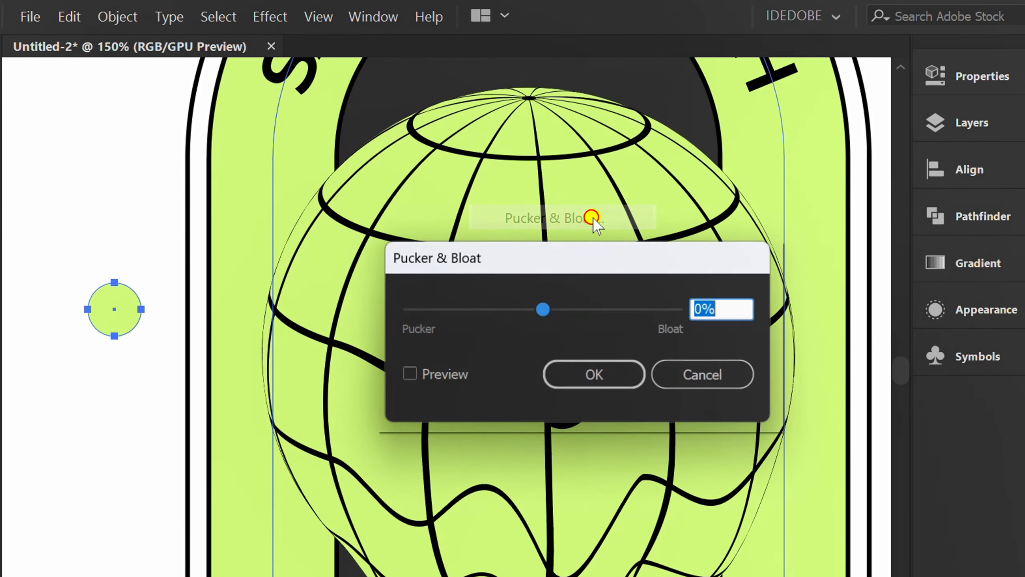
left_click(406, 377)
left_click_drag(524, 259, 449, 241)
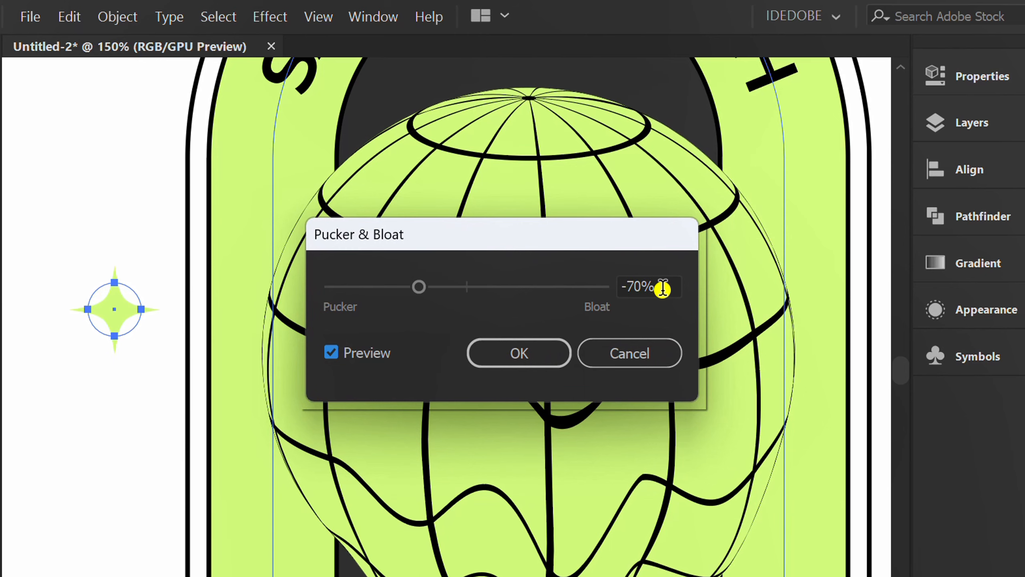
left_click(529, 351)
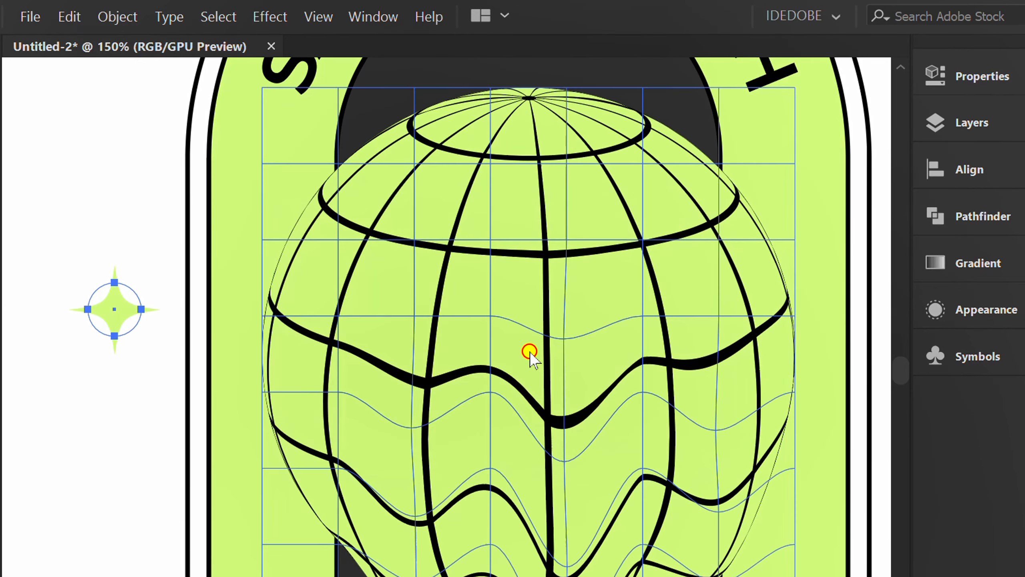
- Move the sparkle into the dark area above the globe's upper right
scroll(416, 385, "down", 2)
key("v")
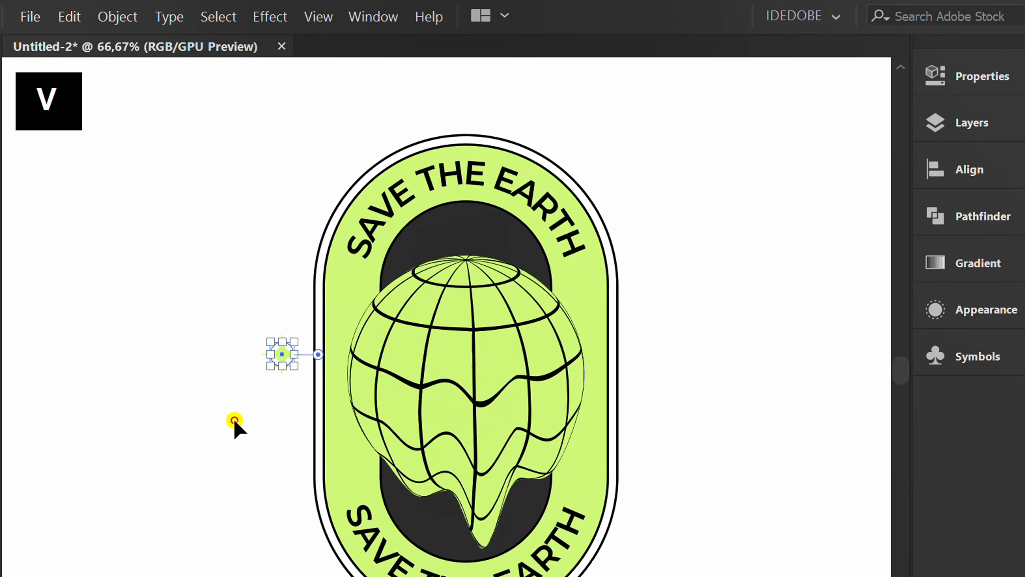
left_click(234, 418)
scroll(274, 400, "up", 1)
left_click_drag(284, 336, 605, 147)
- Duplicate the sparkle to its left and scale the copy down proportionally from its centre
left_click(165, 286)
scroll(515, 217, "up", 2)
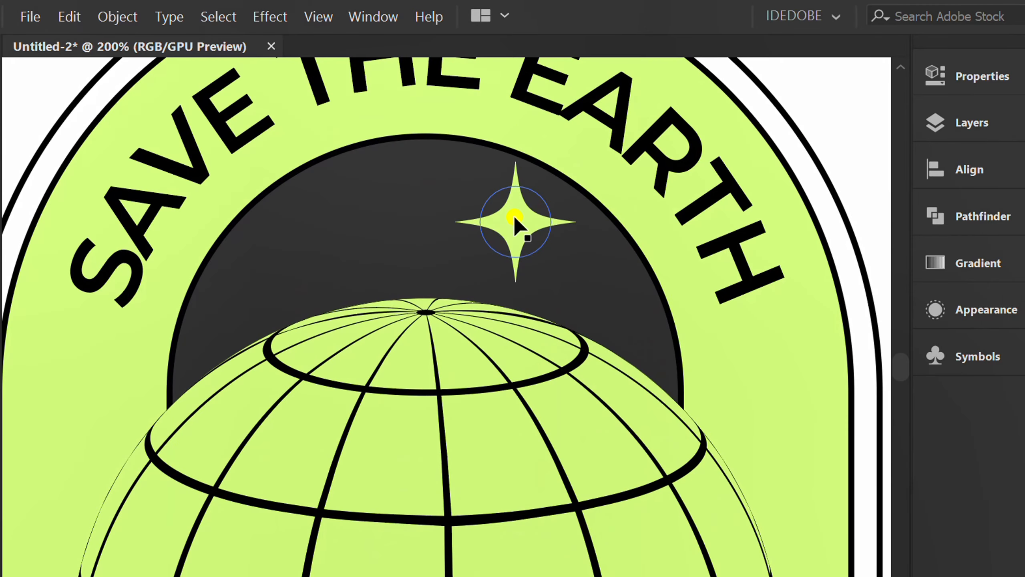
left_click_drag(516, 226, 327, 250)
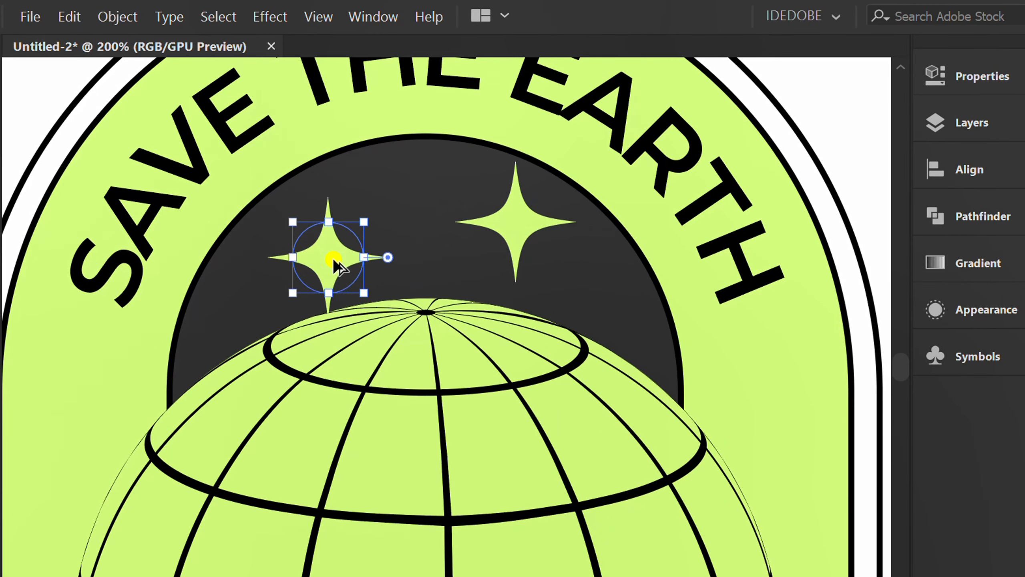
left_click_drag(383, 290, 345, 277)
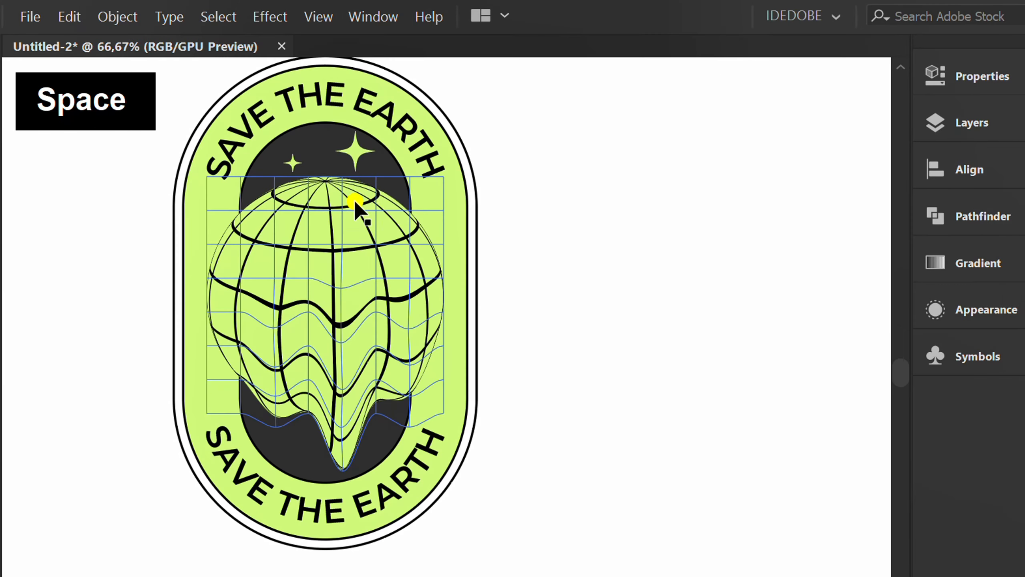
- Duplicate the large and small sparkles into the dark area below the globe
left_click_drag(355, 153, 287, 442)
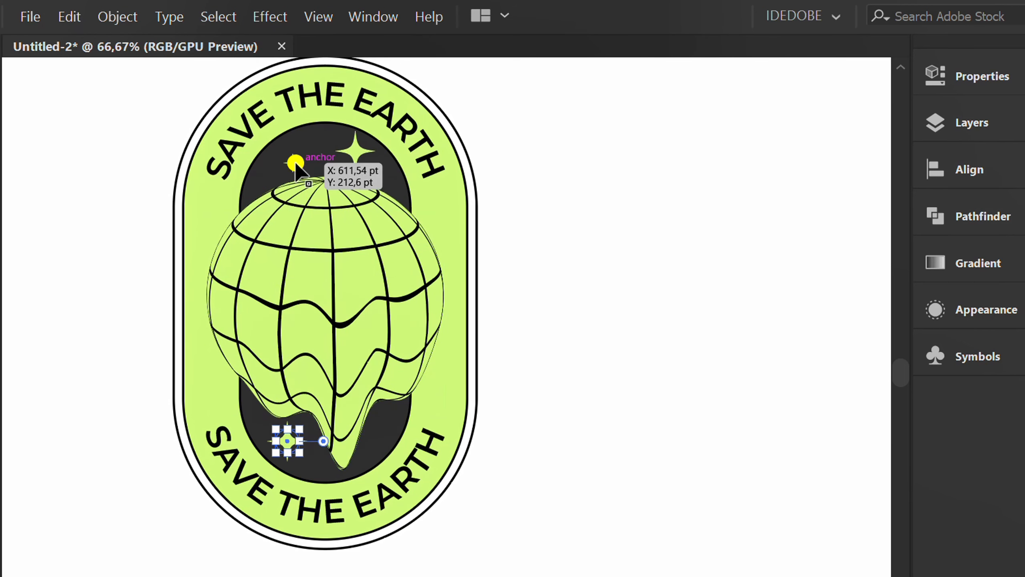
left_click_drag(293, 164, 384, 421)
key("ctrl+minus")
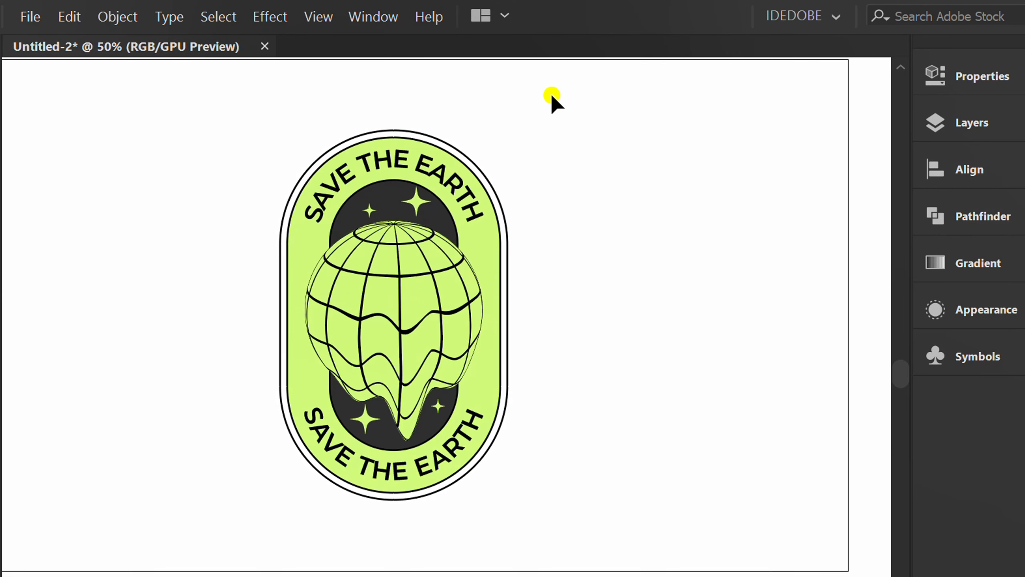
- Select all the badge artwork and group it together
left_click_drag(551, 94, 234, 530)
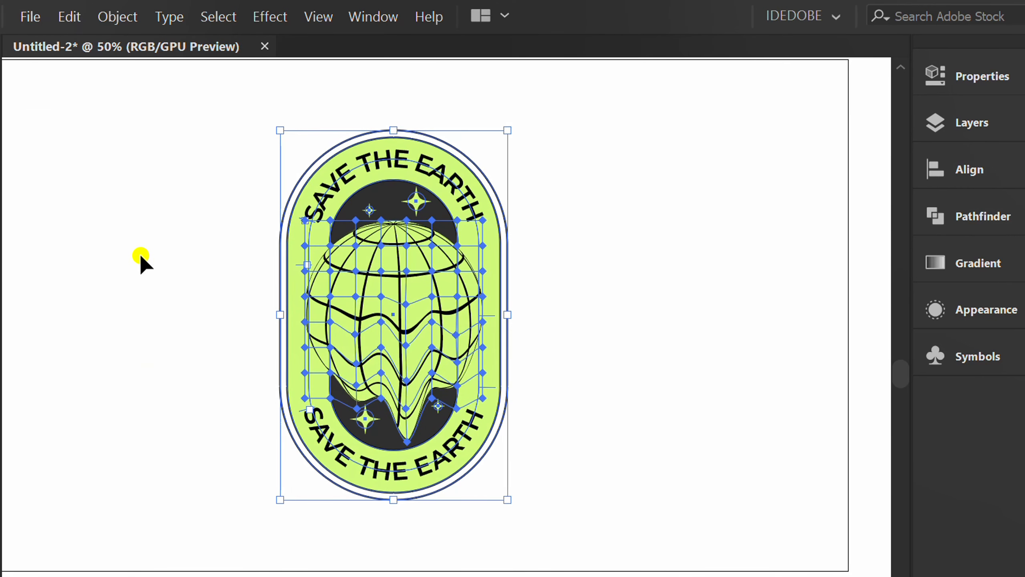
right_click(139, 236)
left_click(207, 377)
left_click(173, 386)
scroll(414, 343, "down", 1)
scroll(428, 320, "up", 1)
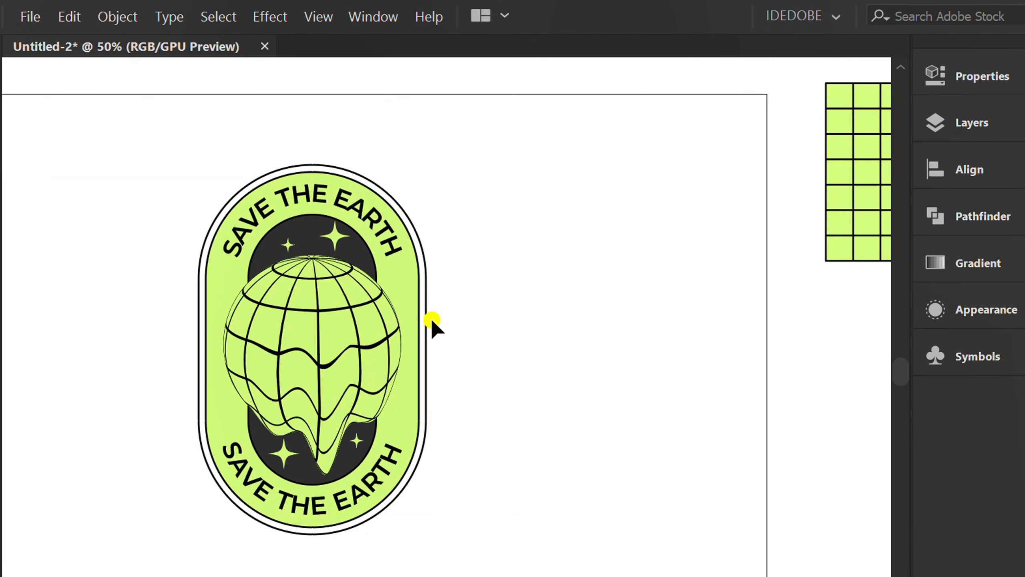
- Enter the group and remove the stroke from the badge's outer white shape
double_click(428, 322)
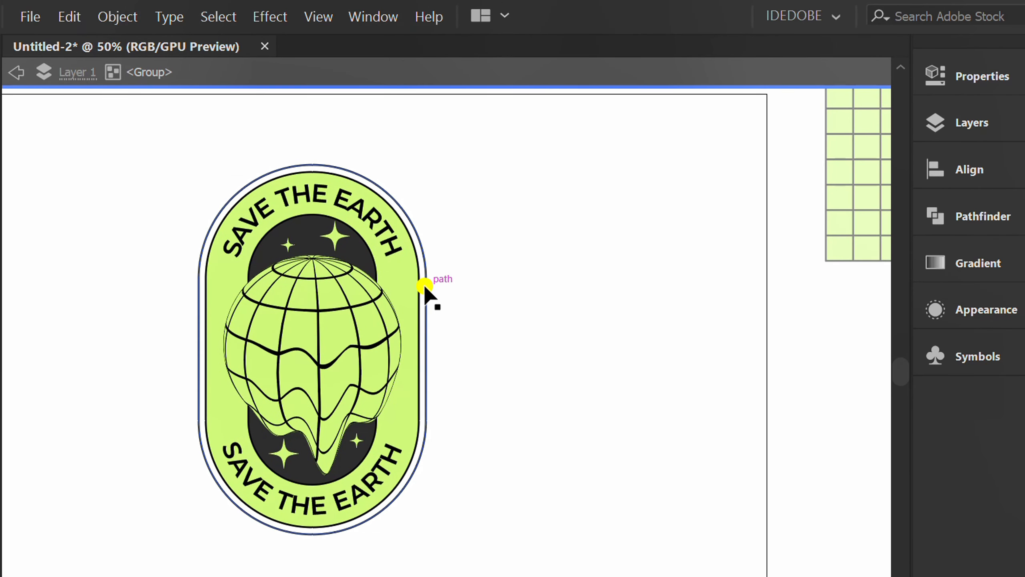
left_click(426, 289)
double_click(426, 289)
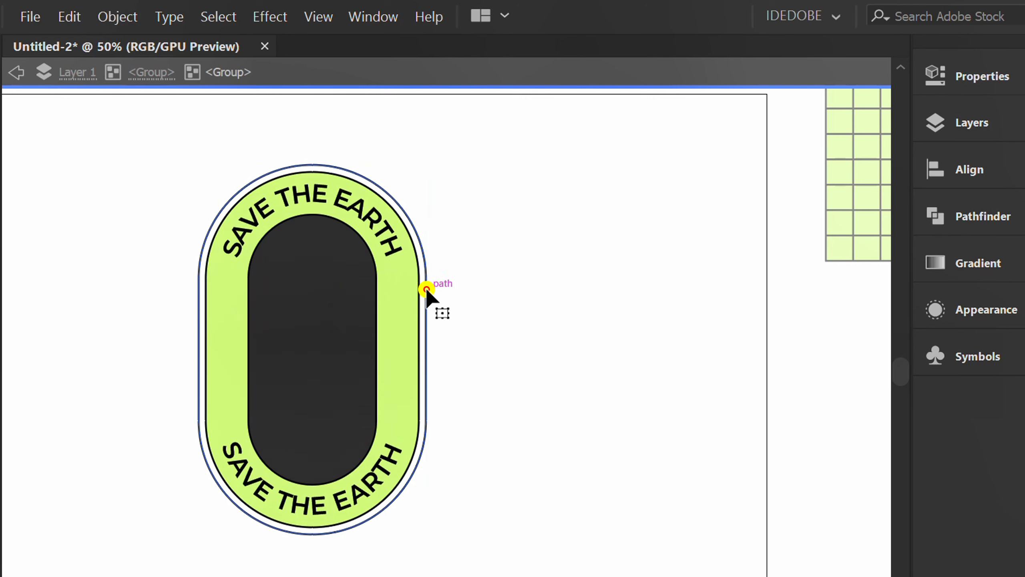
left_click(424, 290)
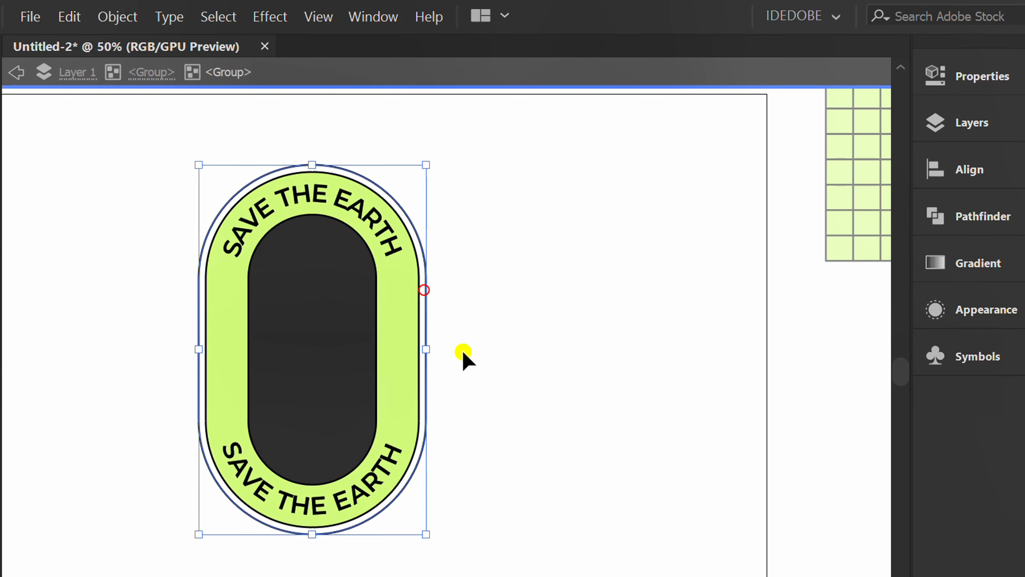
left_click(973, 77)
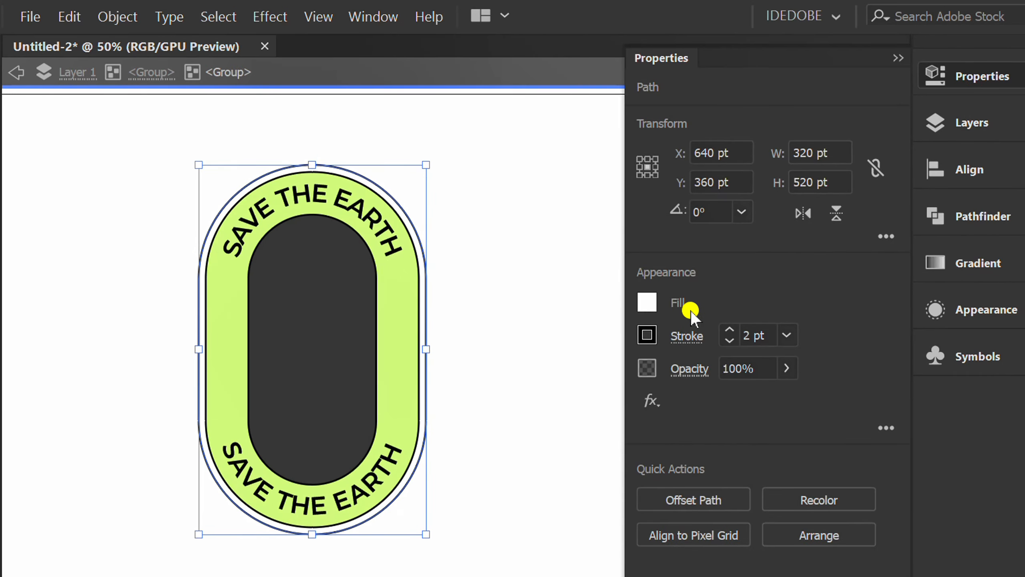
left_click(650, 338)
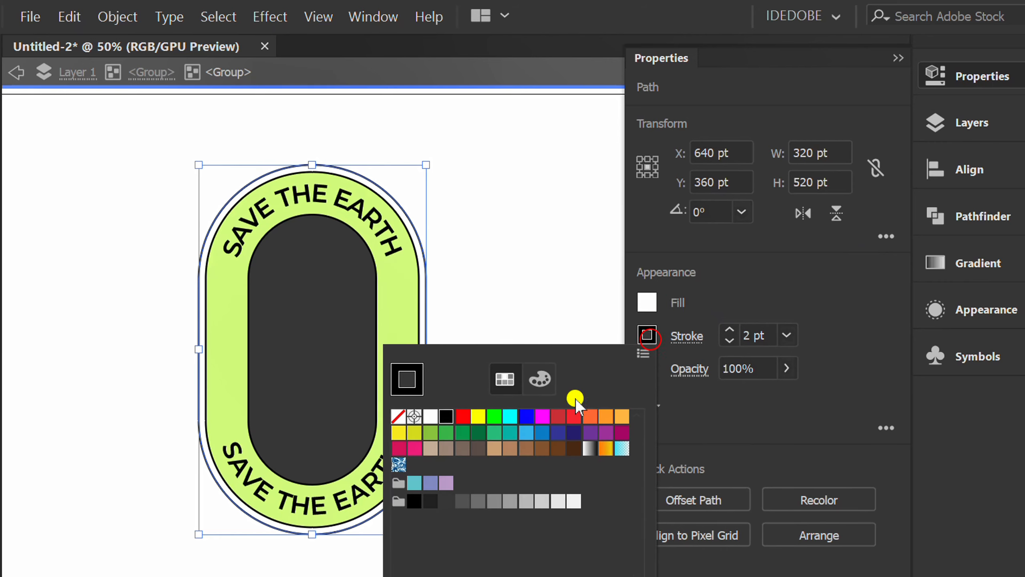
left_click(398, 420)
left_click(778, 287)
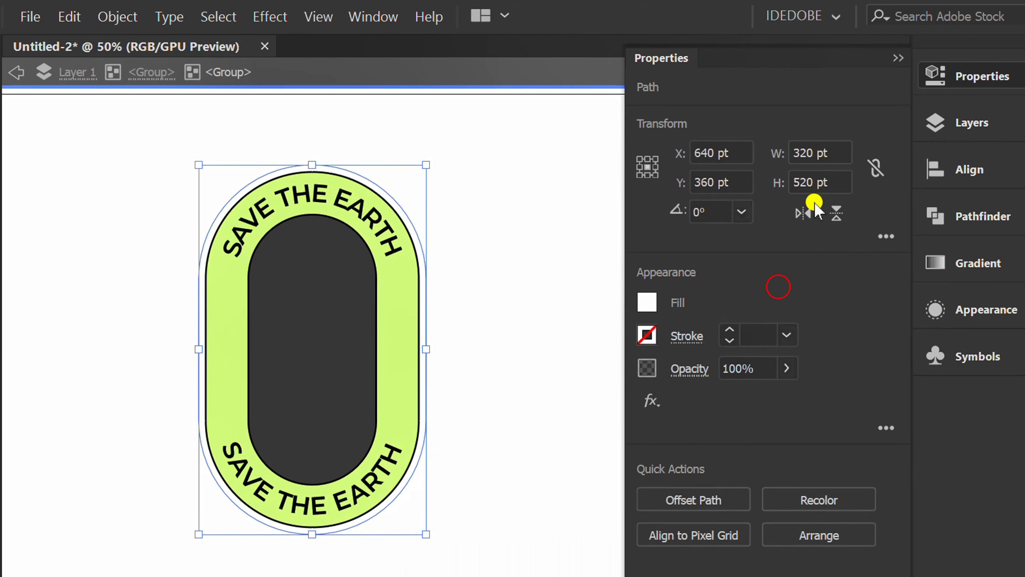
- Exit isolation mode to return to the whole badge group
left_click(898, 59)
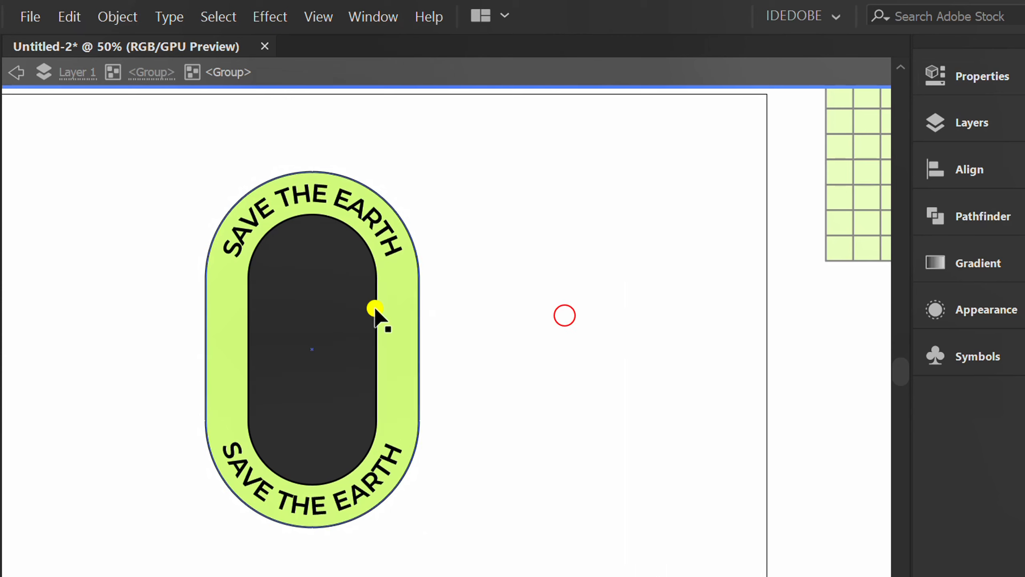
left_click(17, 75)
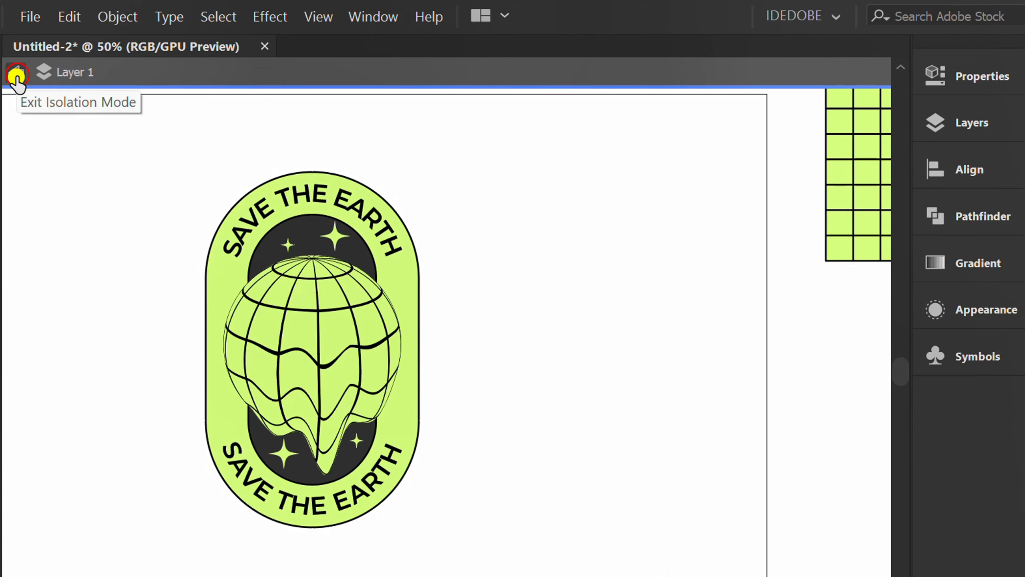
left_click(17, 75)
- Draw a rectangle covering the whole artboard, 1280 by 720 pt, and fill it dark grey
scroll(600, 222, "down", 1)
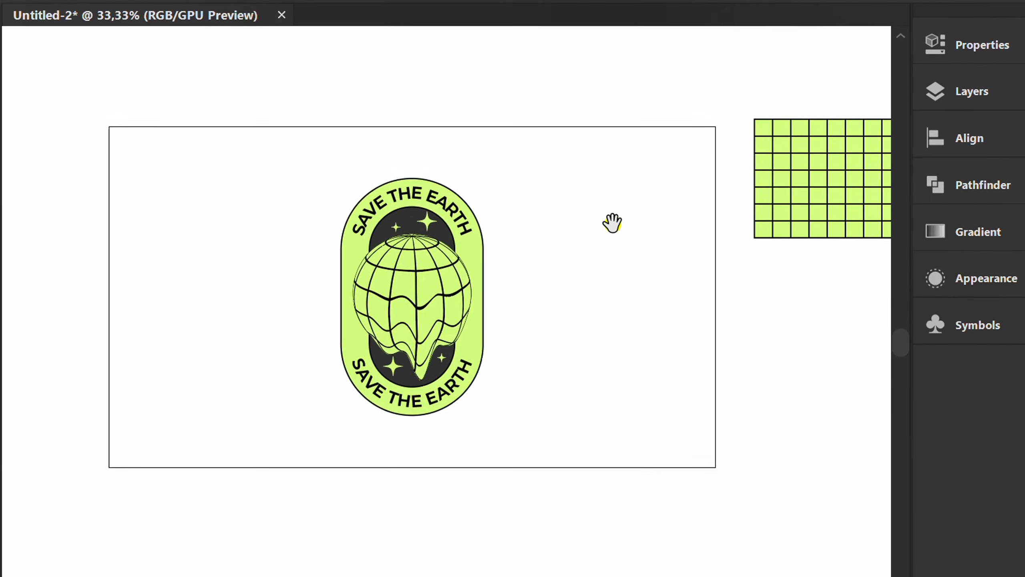
key("m")
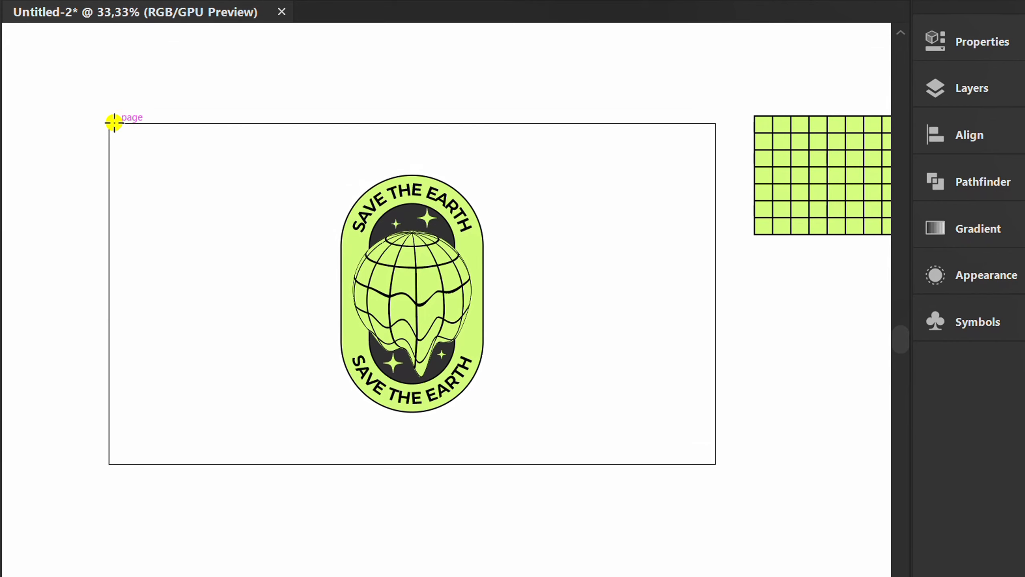
left_click_drag(109, 122, 714, 464)
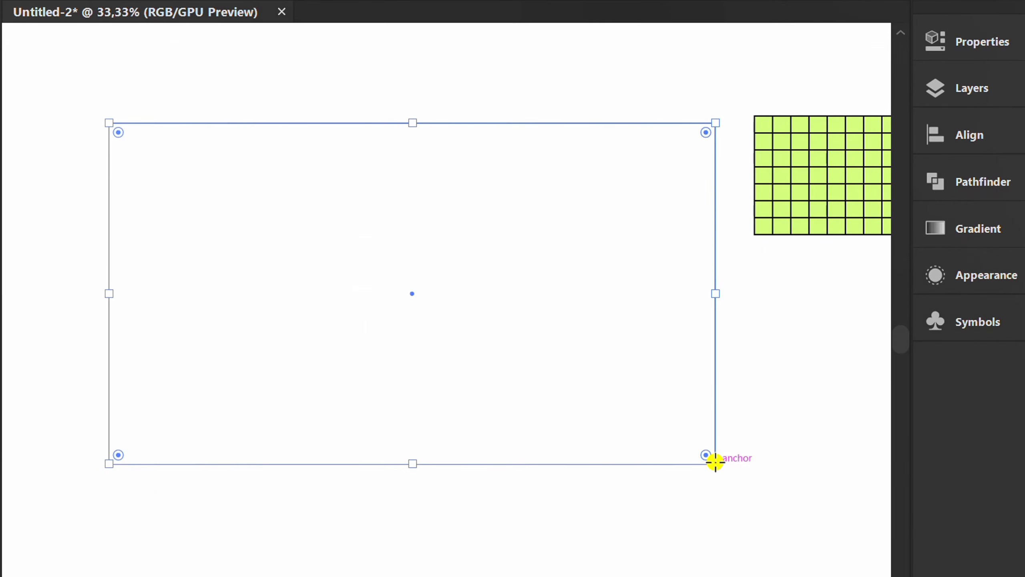
left_click(953, 41)
left_click(647, 268)
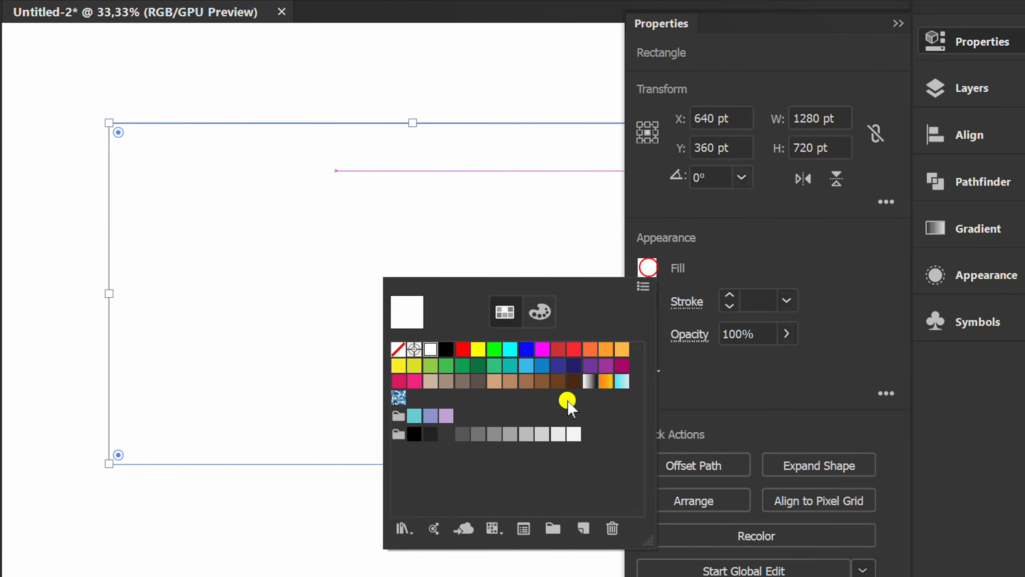
left_click(446, 436)
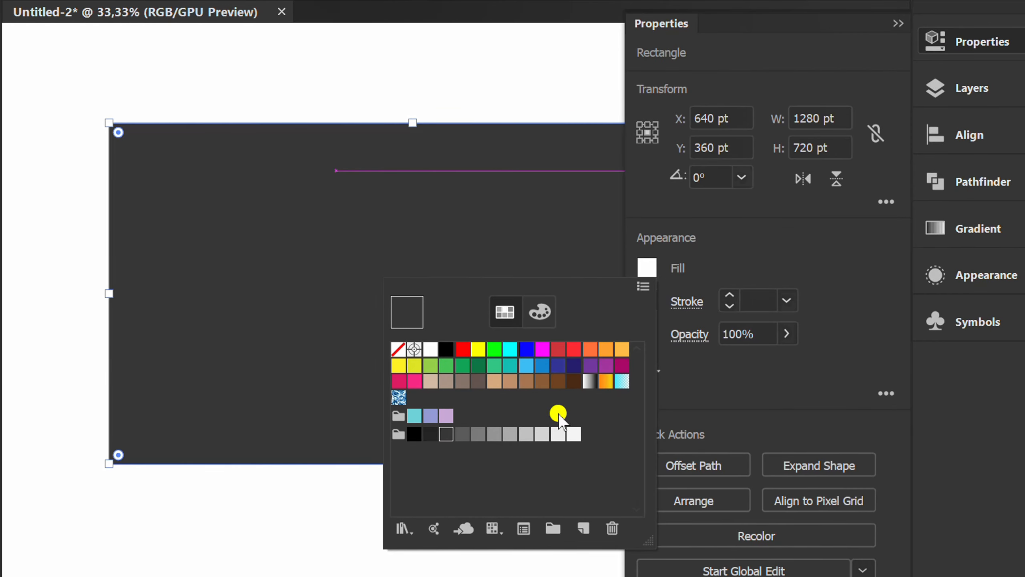
- Send the dark rectangle to the back so it sits behind the badge
left_click(825, 258)
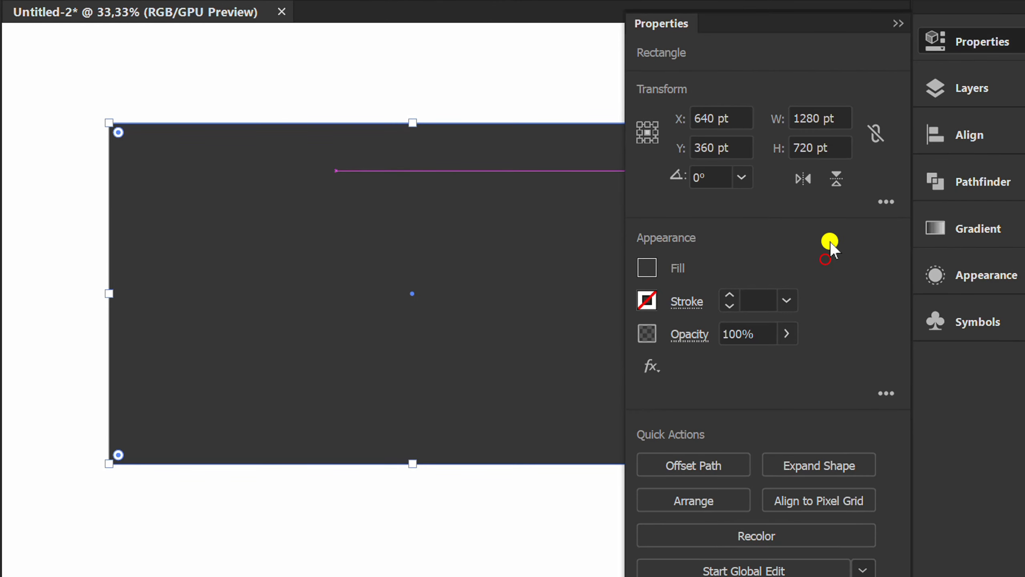
left_click(898, 23)
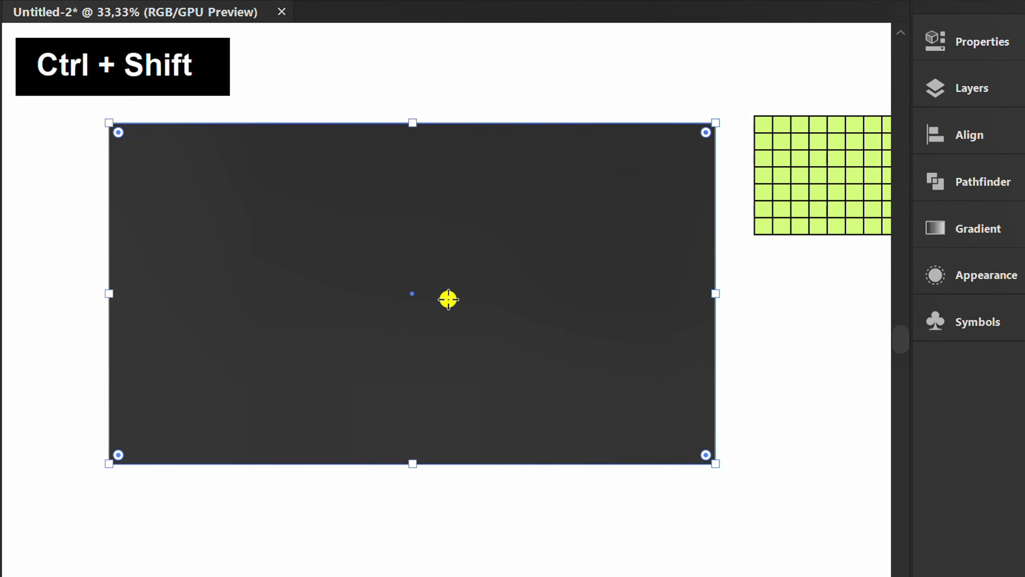
key("ctrl+shift+bracketleft")
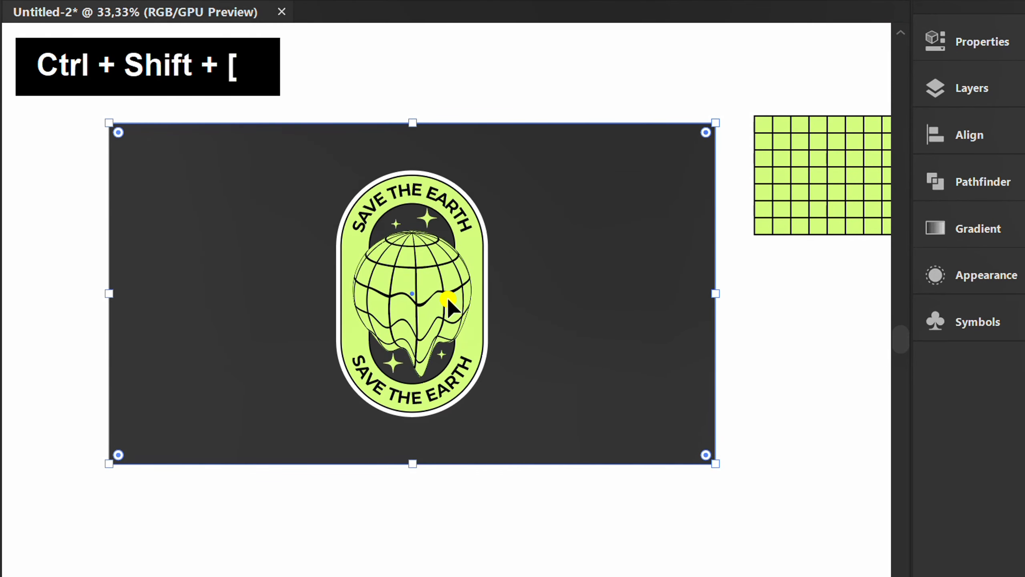
- Delete the leftover green grid object lying outside the artboard on the right
key("v")
left_click(477, 513)
left_click_drag(478, 513, 451, 542)
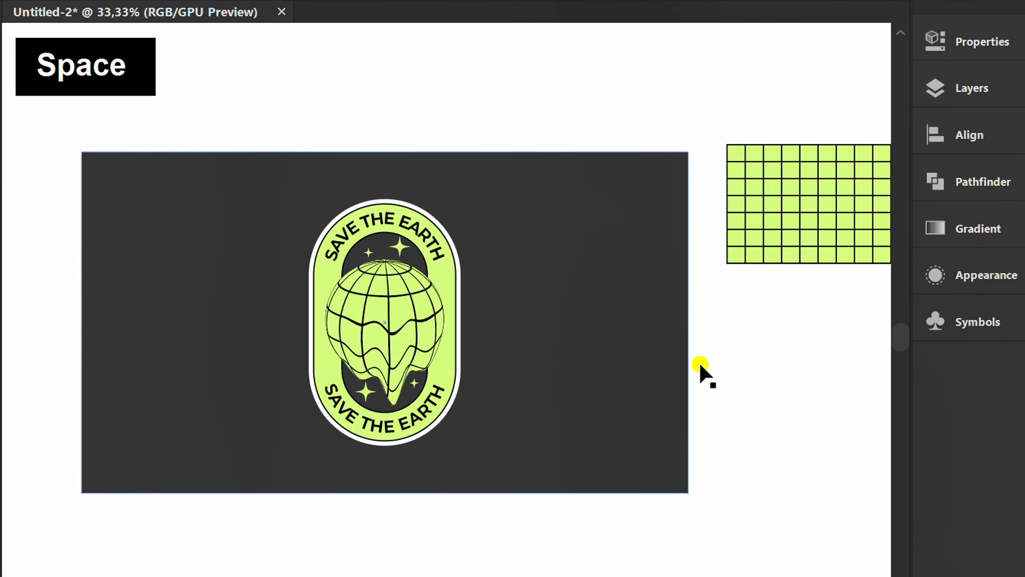
left_click(771, 195)
key("Delete")
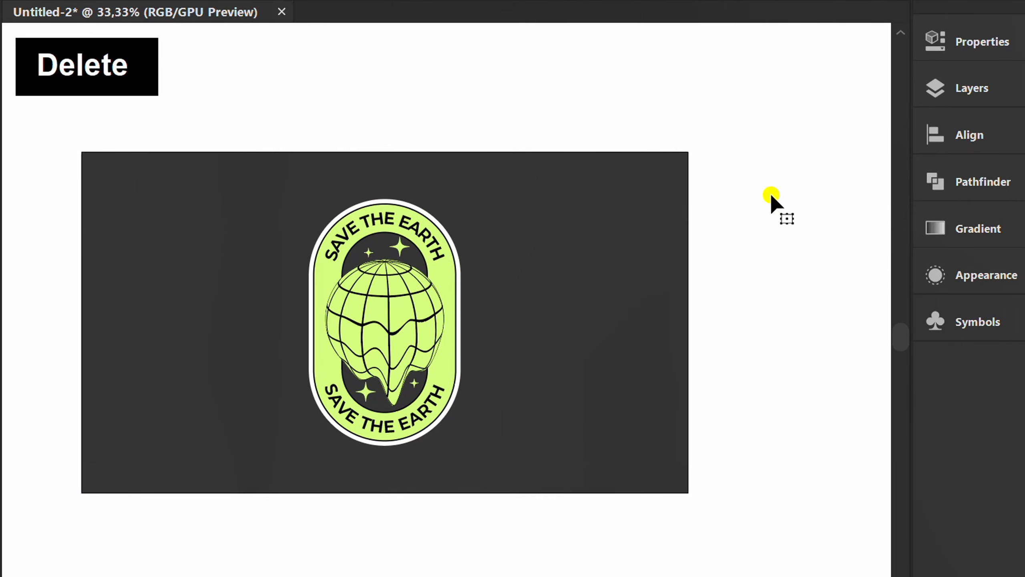
key("ctrl+=")
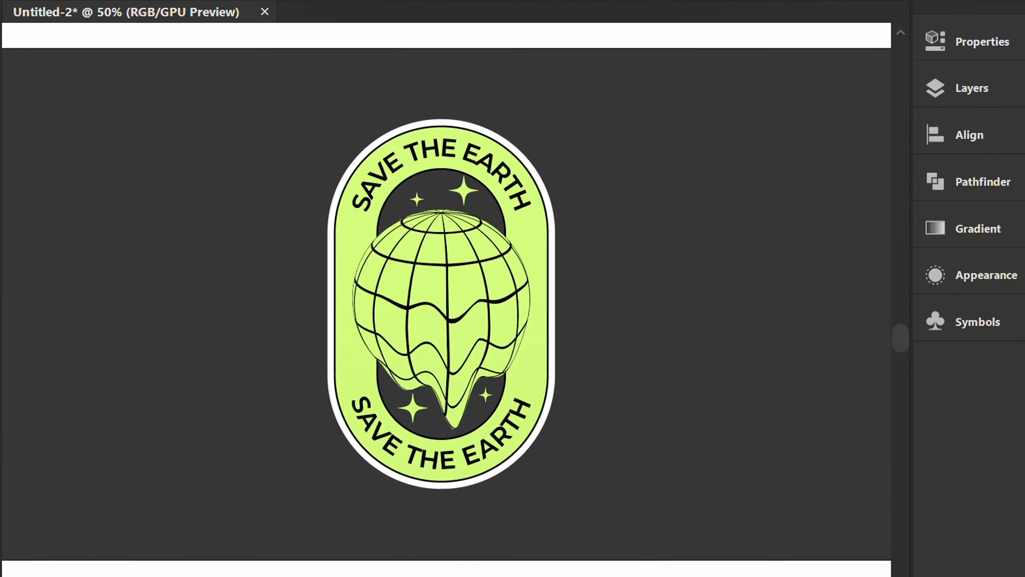